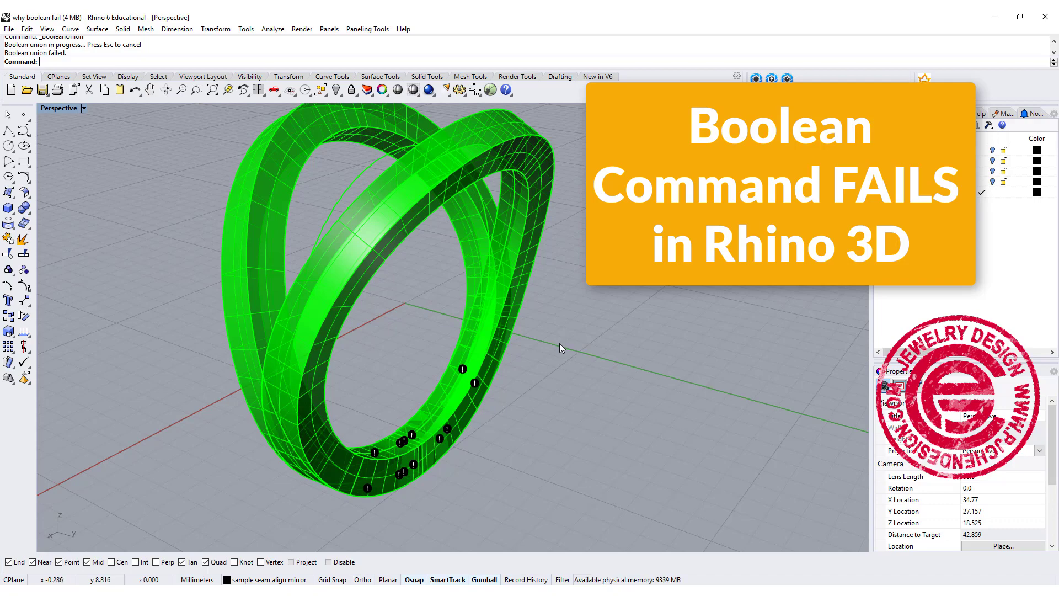
mouse_move(554, 349)
right_down()
mouse_move(617, 355)
mouse_move(556, 361)
right_up()
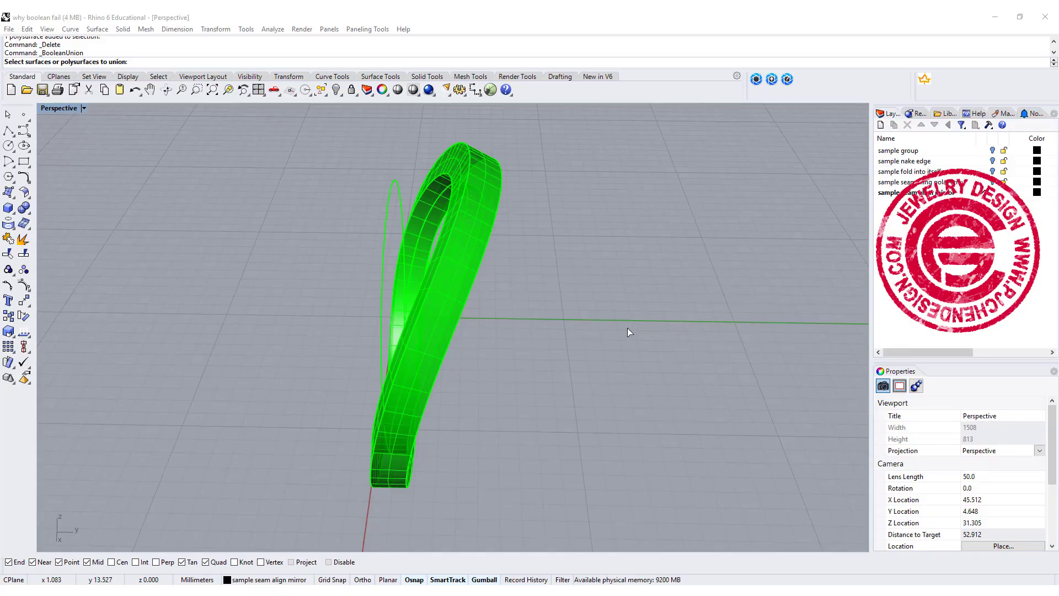
right_drag(627, 328, 668, 293)
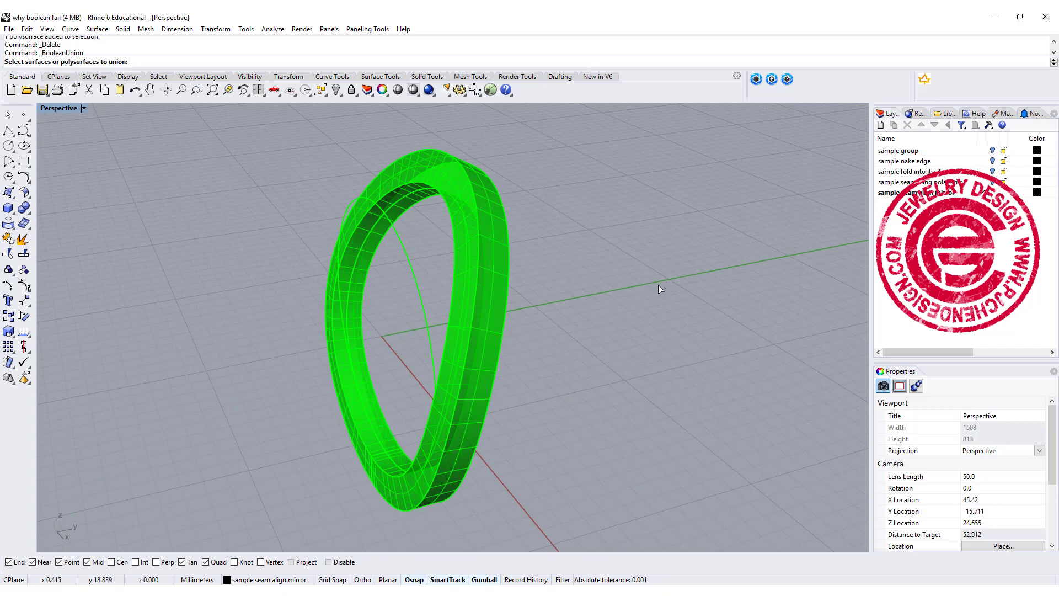
right_drag(611, 311, 632, 302)
Mirror a copy of the tilted ring across the X axis, starting the mirror plane at the origin (0)
right_click(538, 252)
click(468, 235)
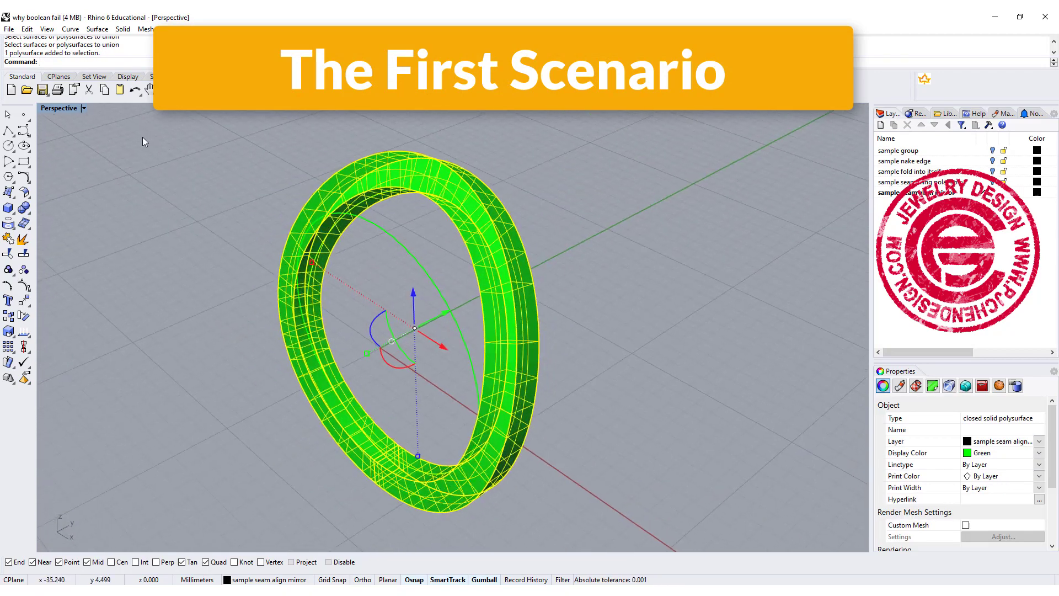
double_click(65, 111)
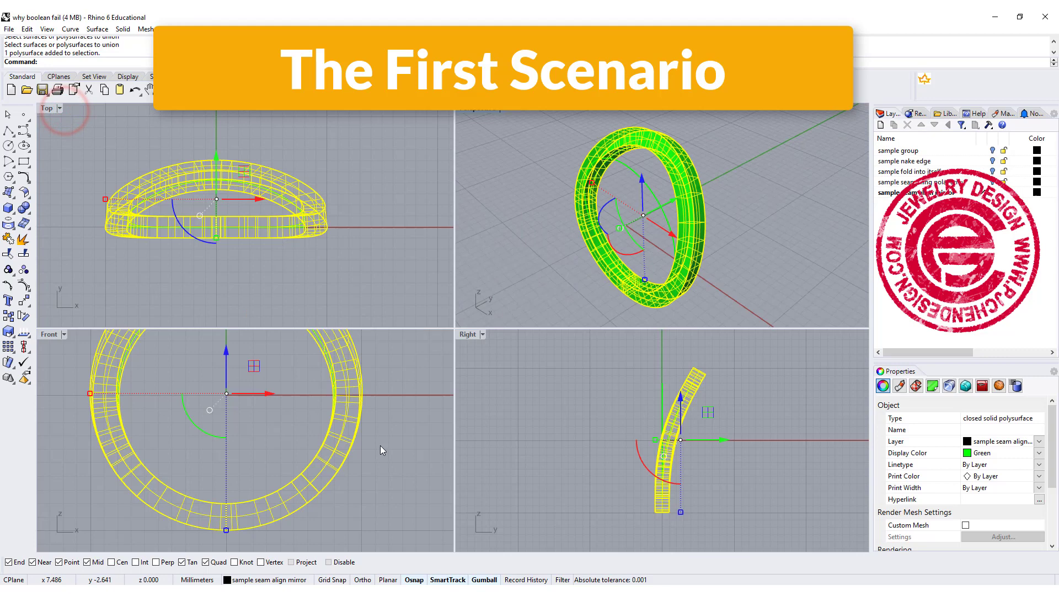
click(24, 302)
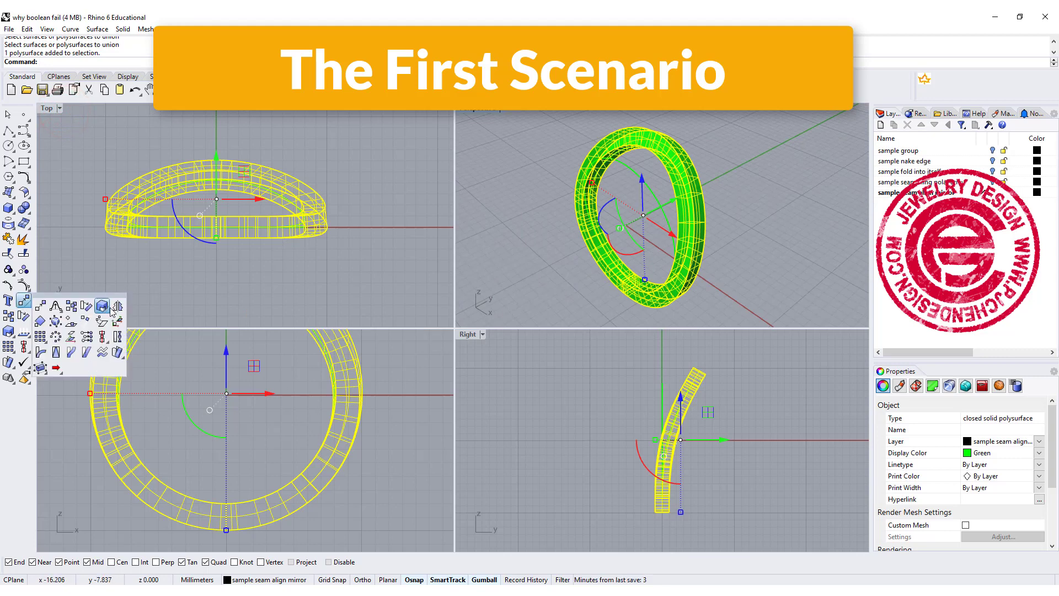
click(120, 307)
text(0)
key(Return)
click(783, 224)
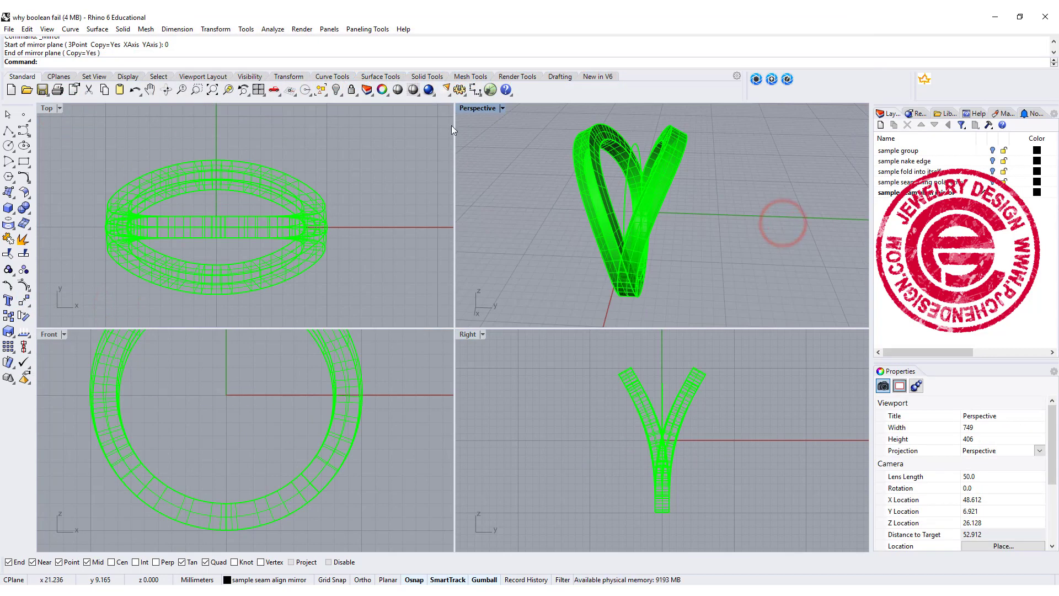
Try a Boolean union of the two mirrored rings and delete the error marker dots on the lower band
double_click(472, 109)
drag(568, 315, 193, 217)
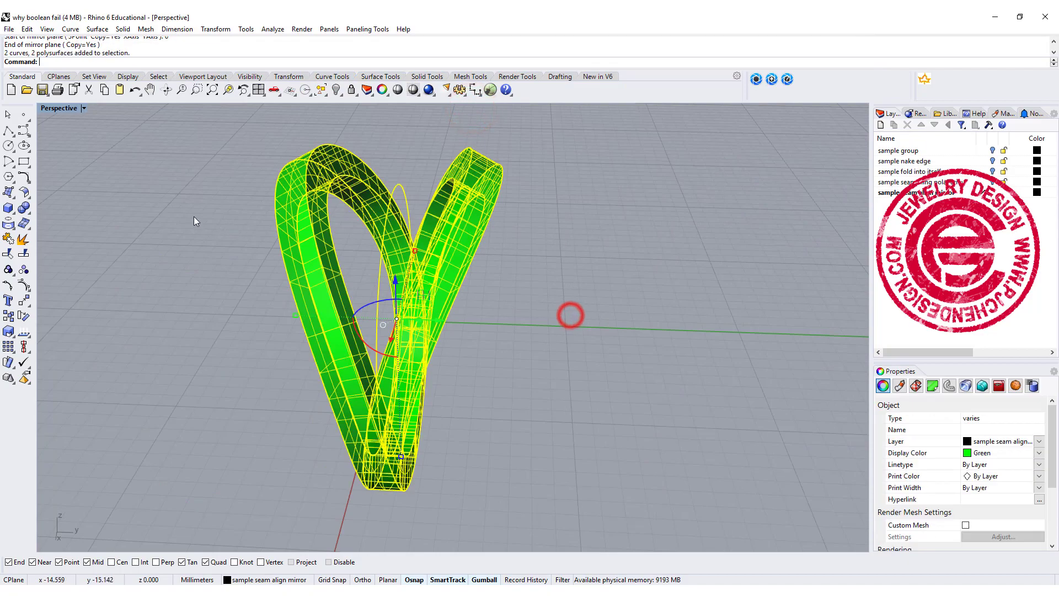
click(22, 208)
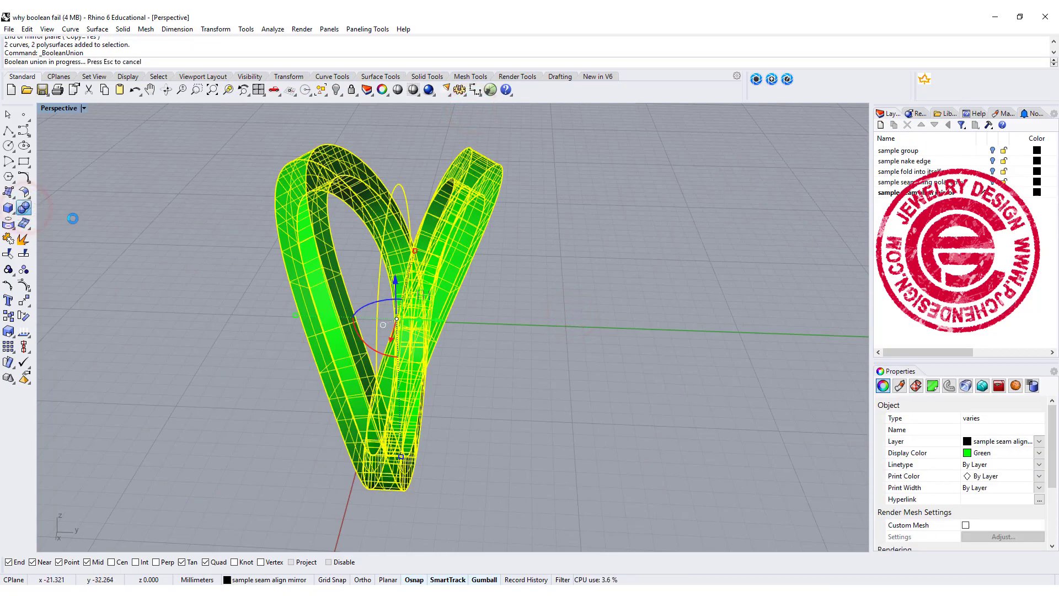
right_drag(605, 335, 575, 400)
click(576, 401)
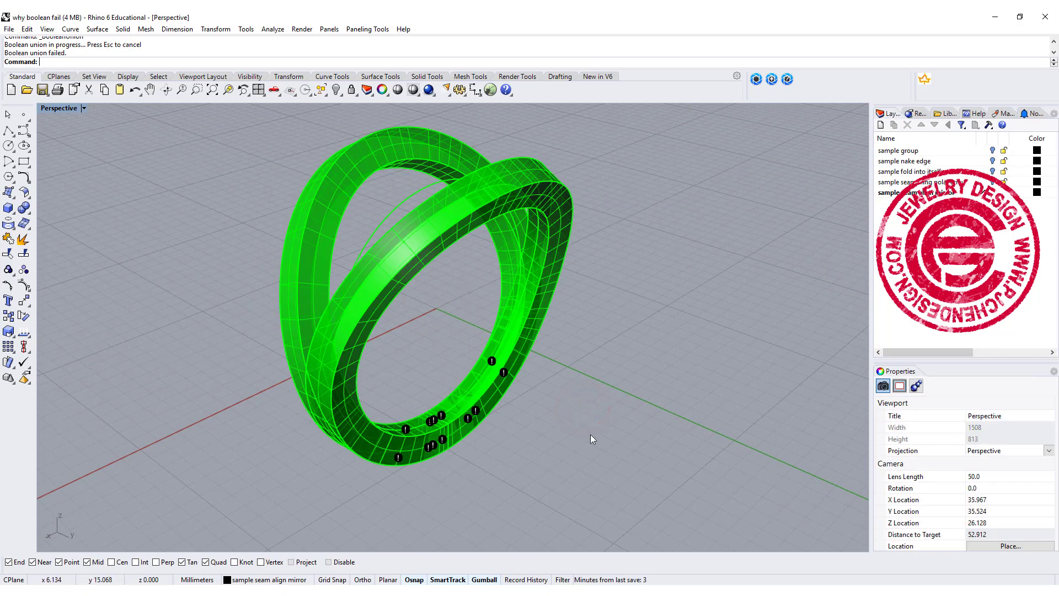
drag(179, 289, 617, 505)
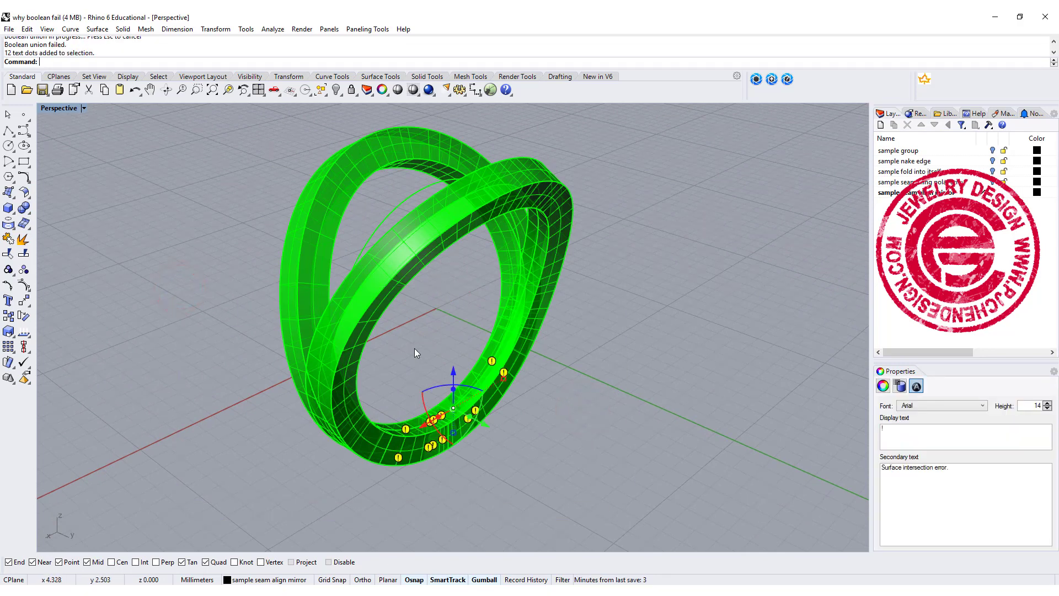
key(Delete)
Examine how the two rings overlap where they meet at the bottom of the band
click(431, 227)
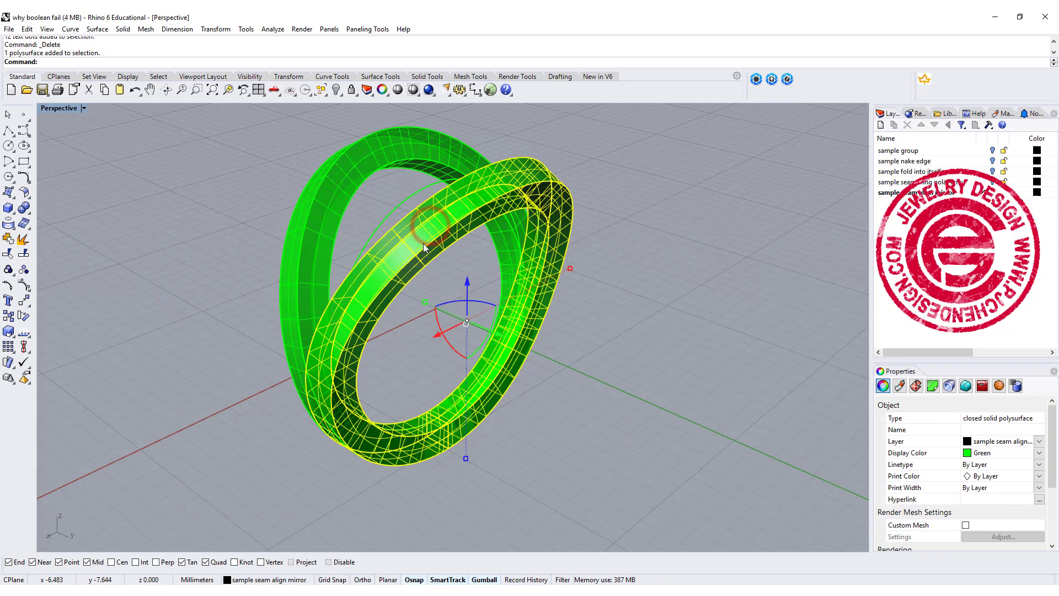
click(342, 179)
click(613, 320)
right_drag(509, 305, 457, 356)
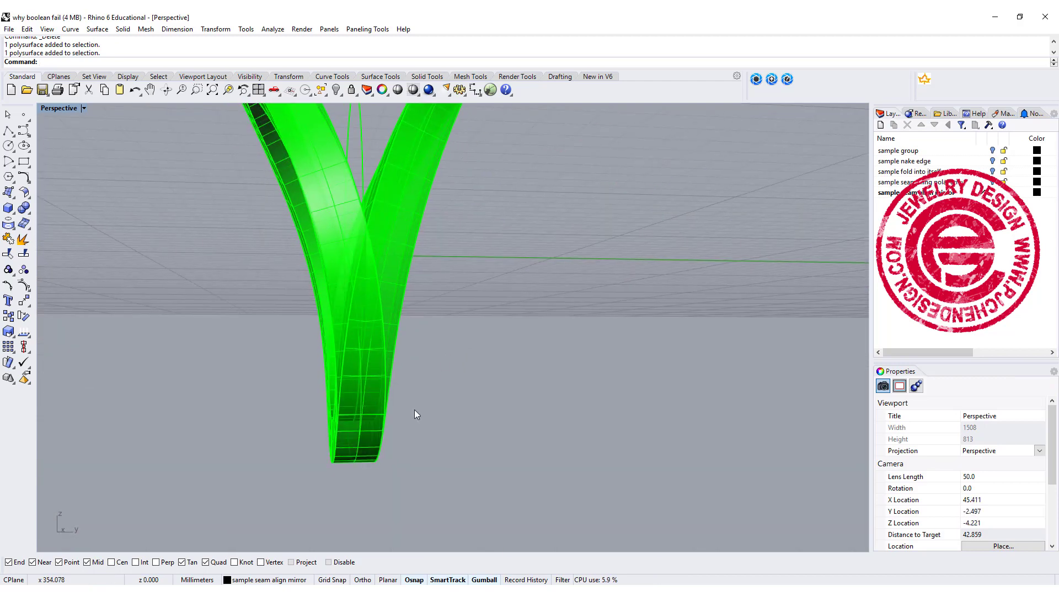
scroll(402, 419, up, 4)
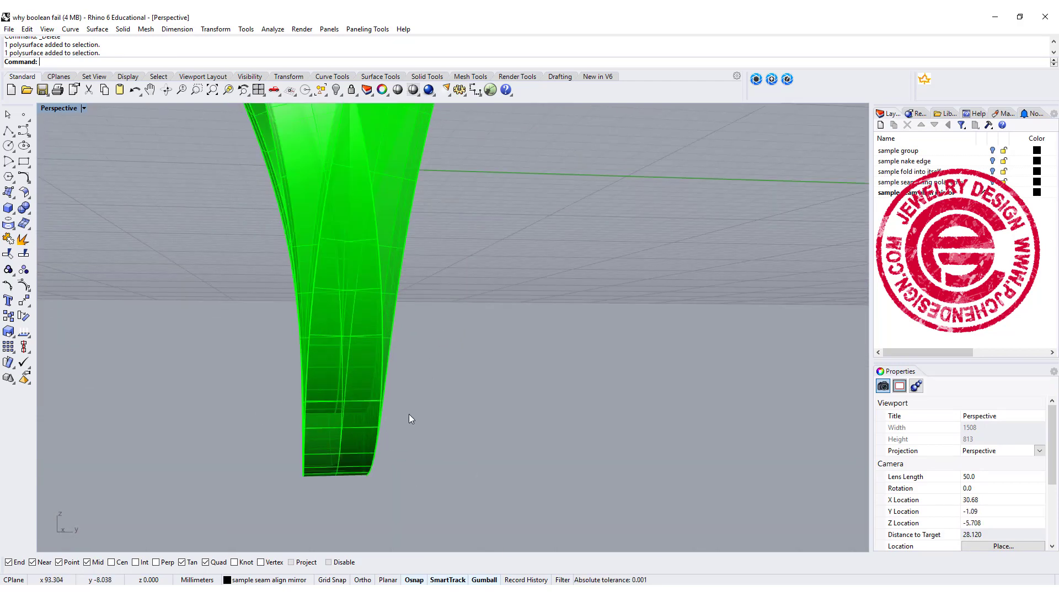
scroll(413, 381, down, 10)
right_drag(421, 322, 469, 299)
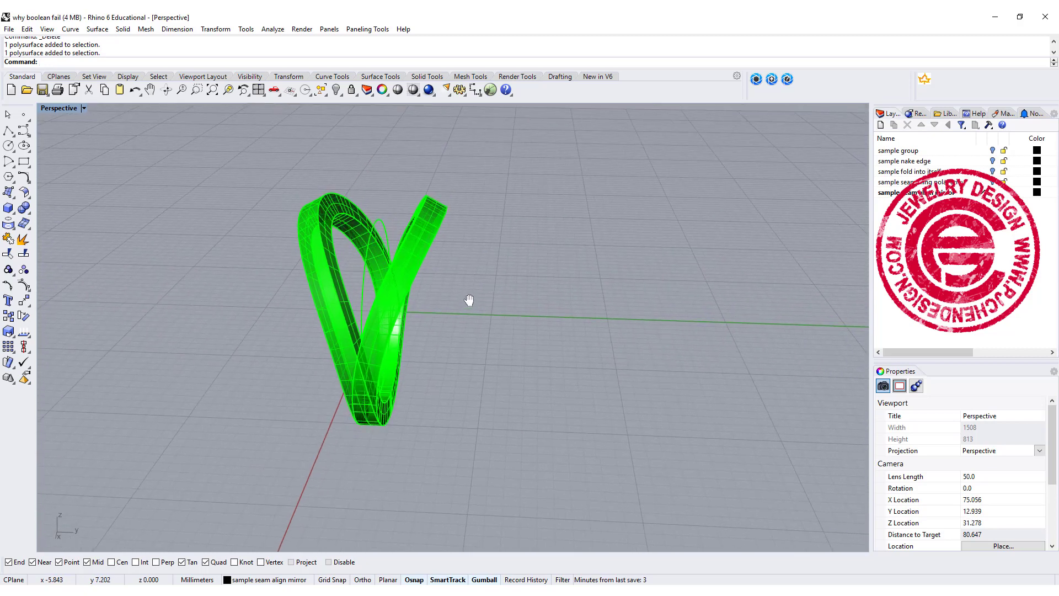
Move one of the two mirrored rings by 0.01 mm along the Y axis
click(431, 237)
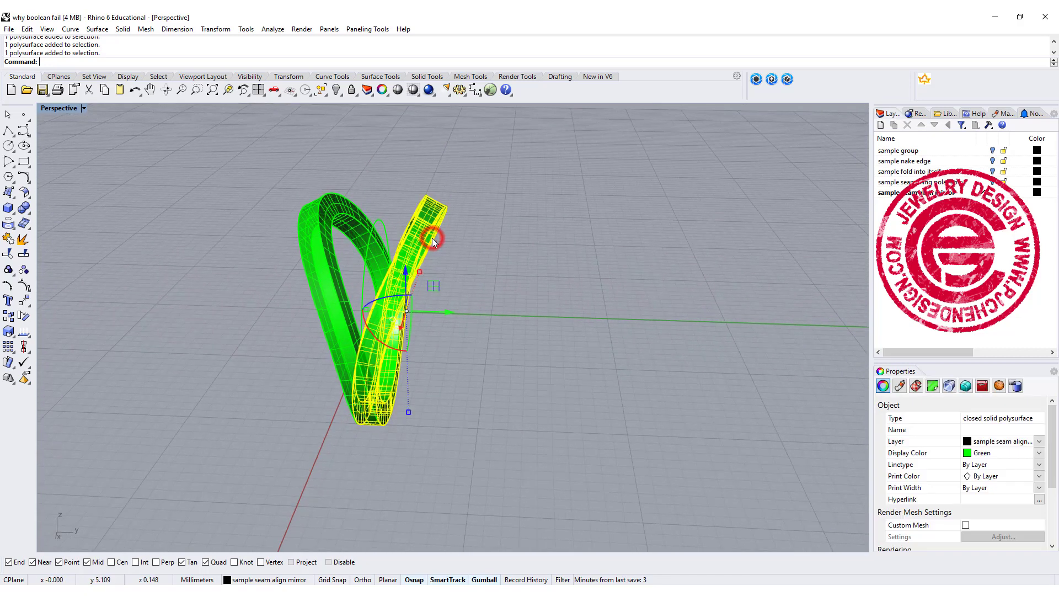
click(448, 311)
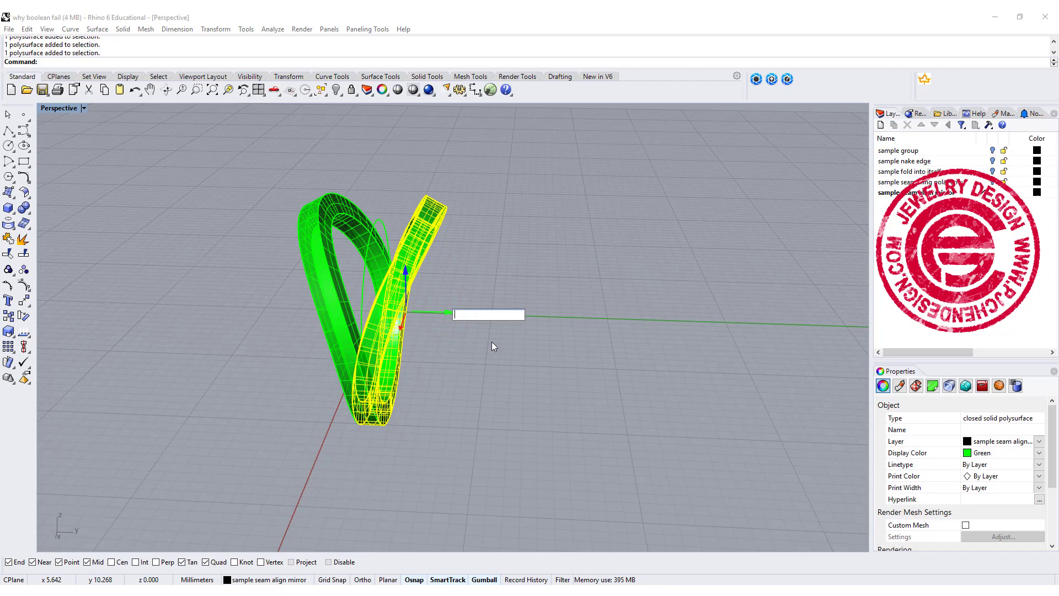
text(0.01)
key(Return)
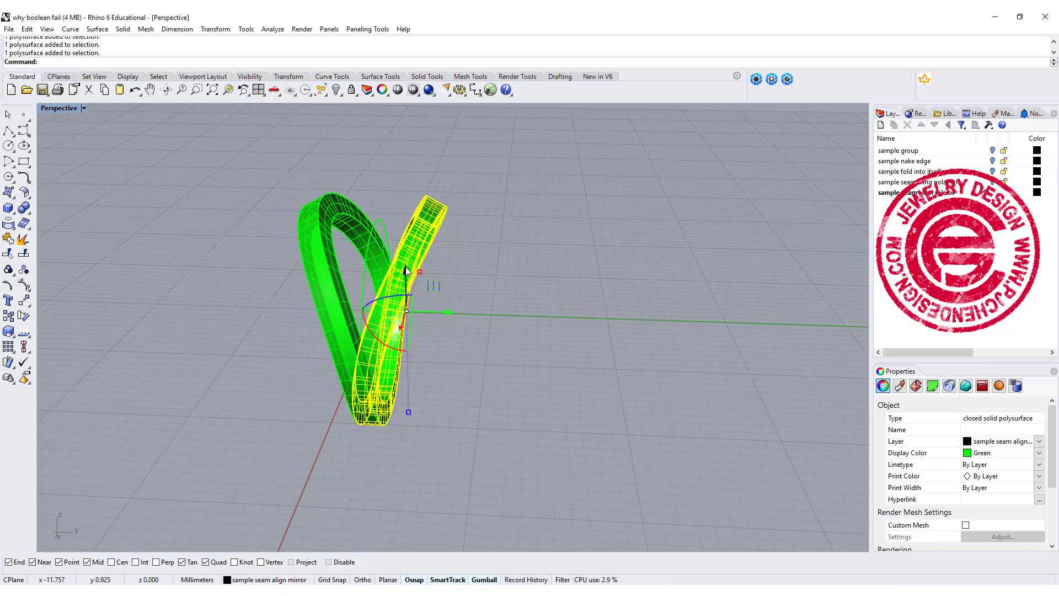
click(669, 271)
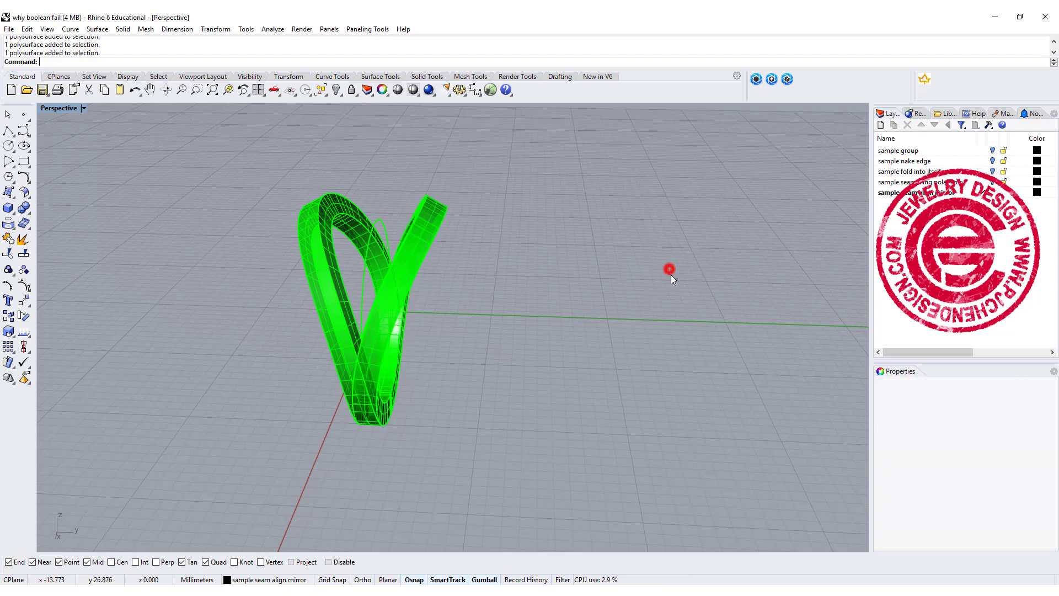
Combine the two mirrored rings into one solid with a Boolean union
right_drag(671, 275, 560, 318)
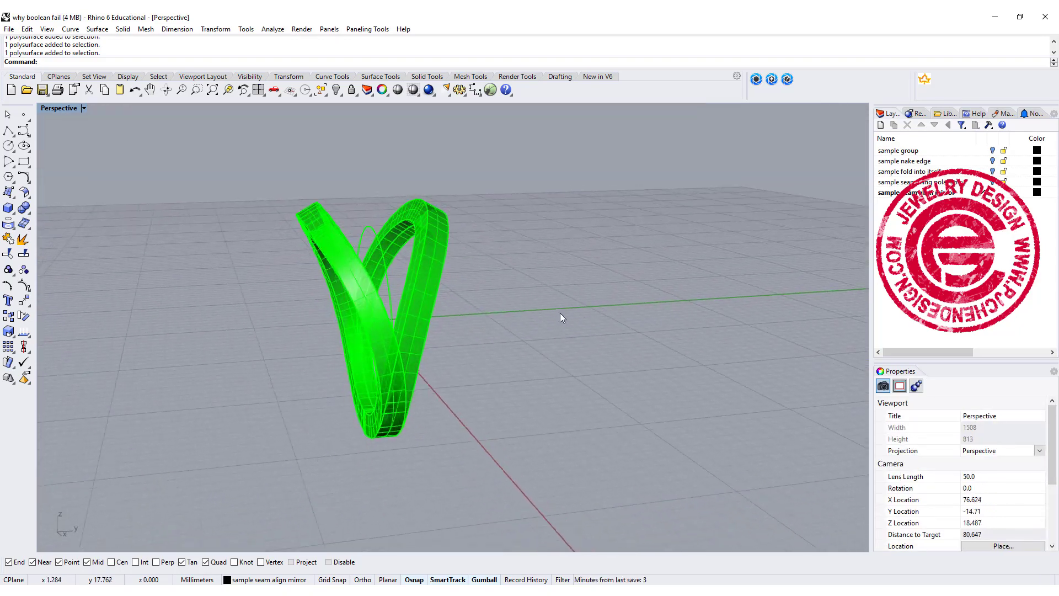
right_drag(477, 314, 454, 314)
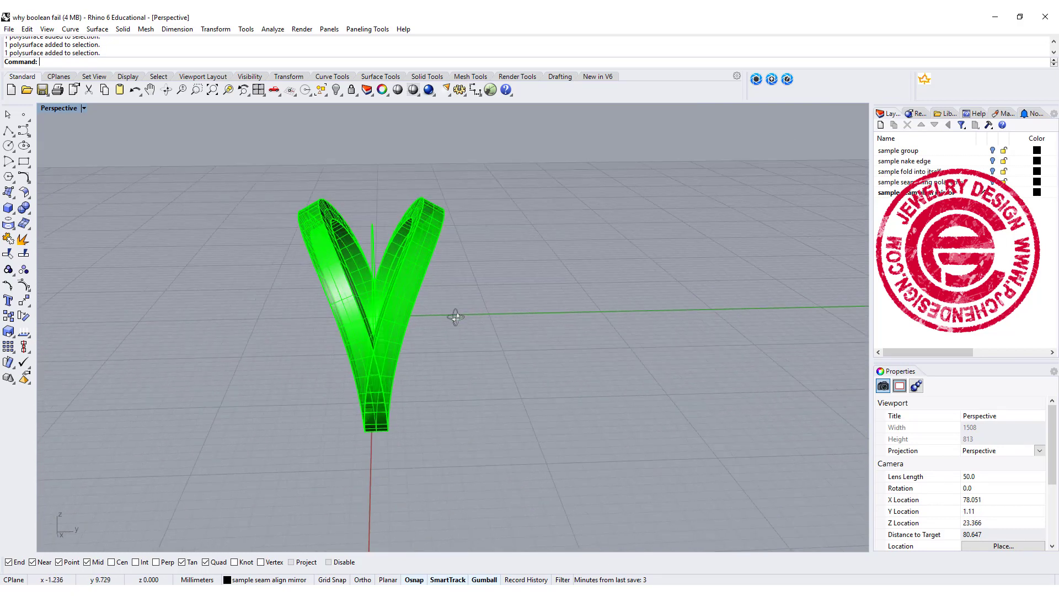
click(428, 228)
shift+click(315, 220)
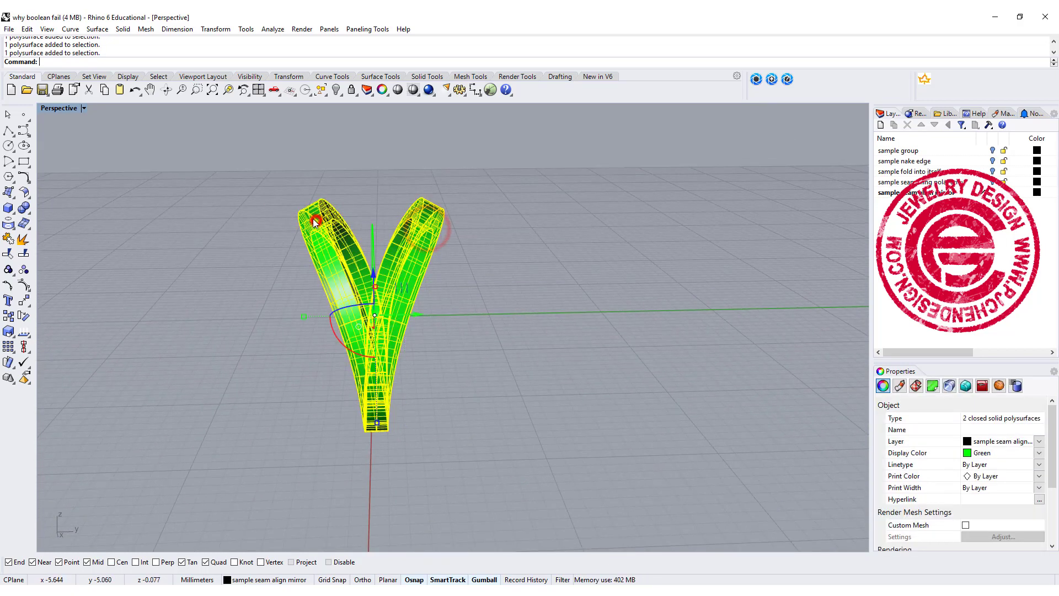
click(23, 206)
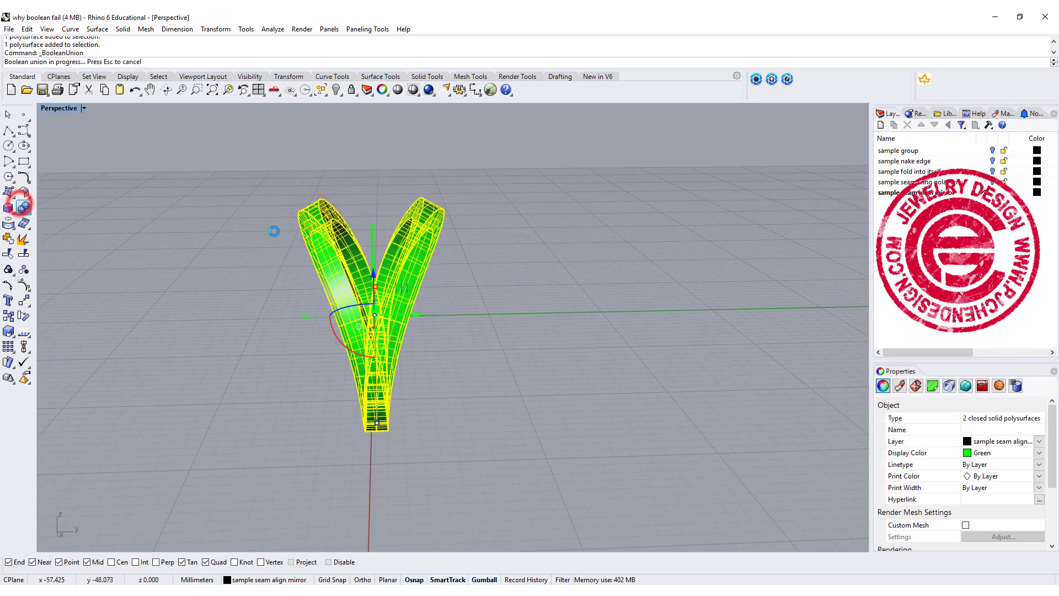
click(507, 346)
Inspect the bottom edge of the united ring up close for the tiny offset between the two bands
scroll(407, 442, up, 3)
right_drag(407, 443, 383, 397)
scroll(383, 423, up, 3)
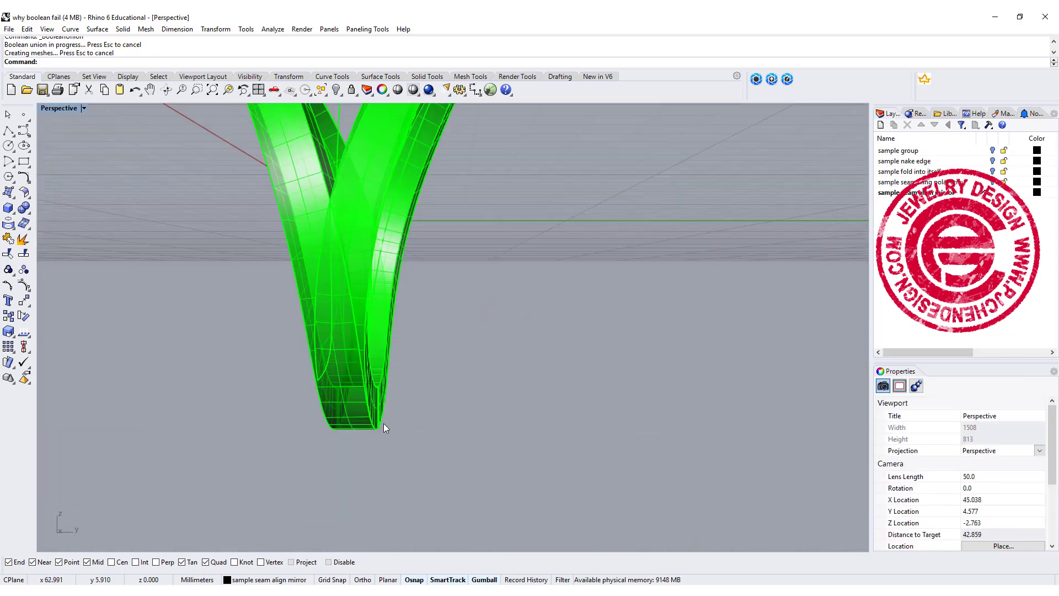
scroll(370, 442, up, 15)
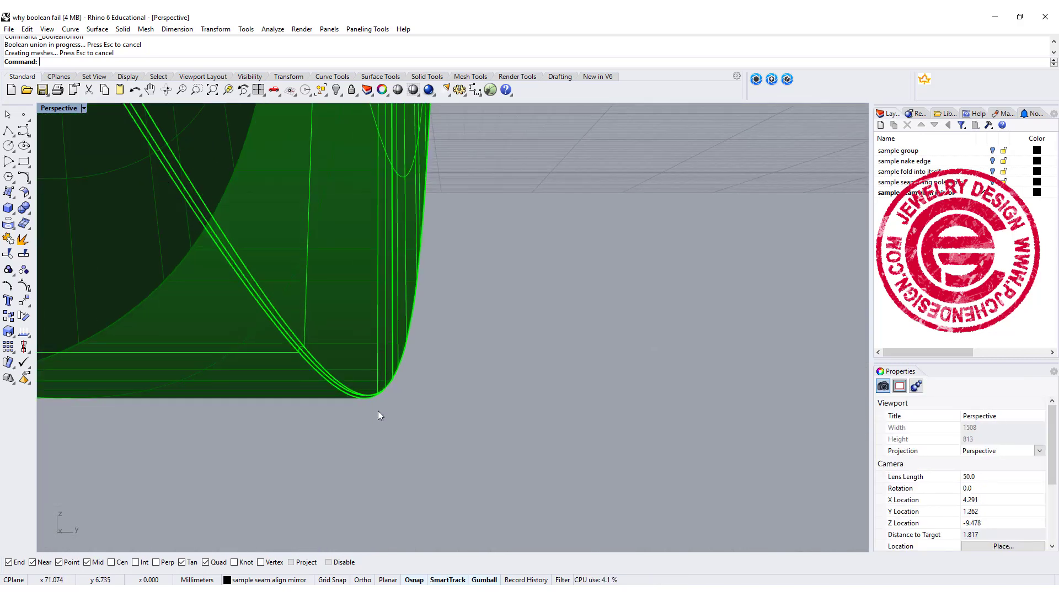
scroll(376, 404, up, 10)
right_drag(375, 401, 462, 404)
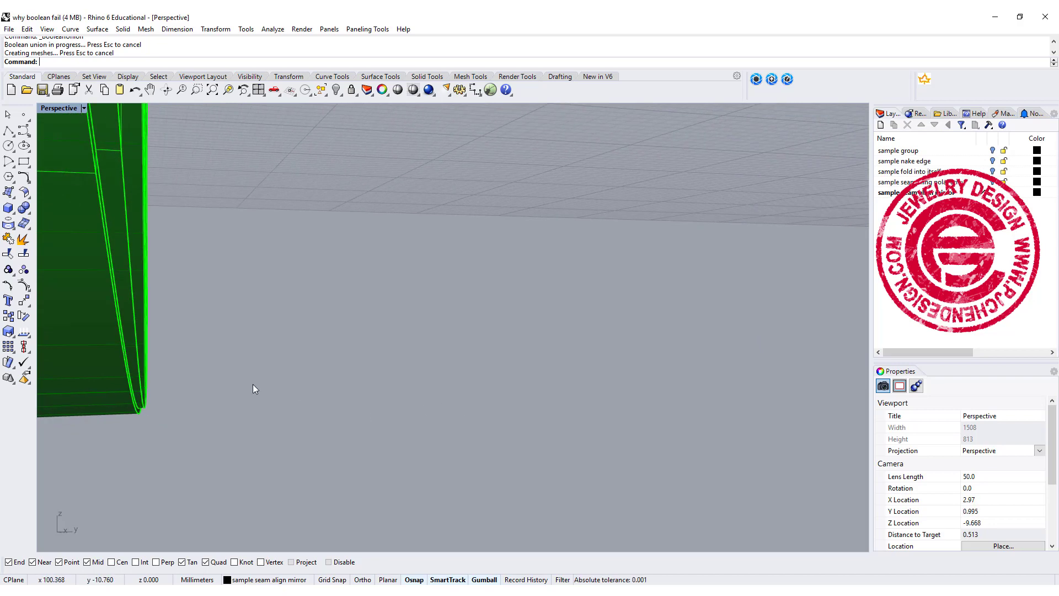
shift+right_drag(252, 384, 292, 360)
scroll(155, 406, up, 8)
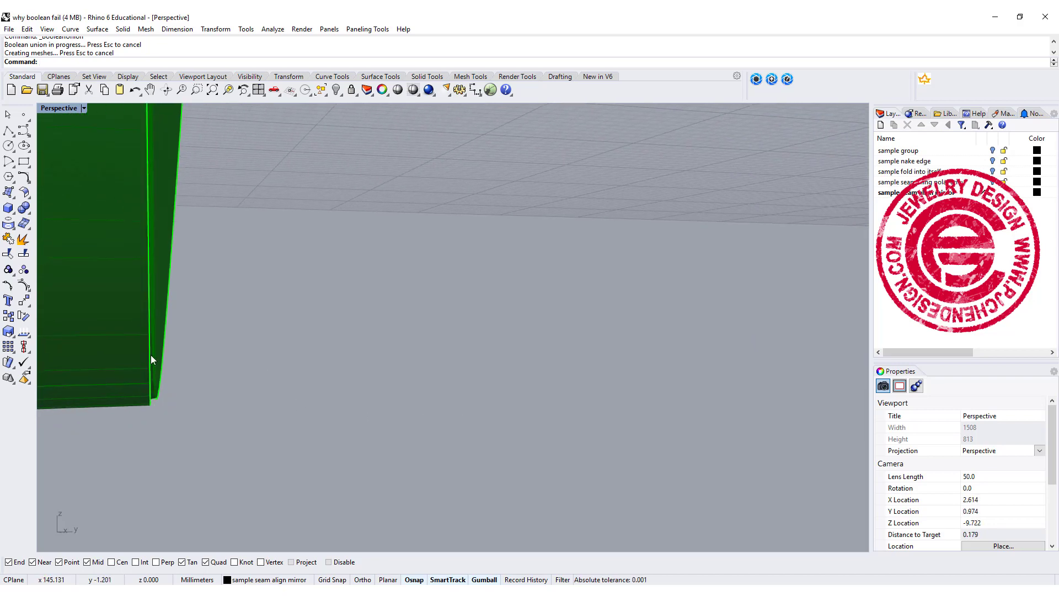
mouse_move(227, 347)
right_down()
mouse_move(236, 328)
mouse_move(213, 343)
right_up()
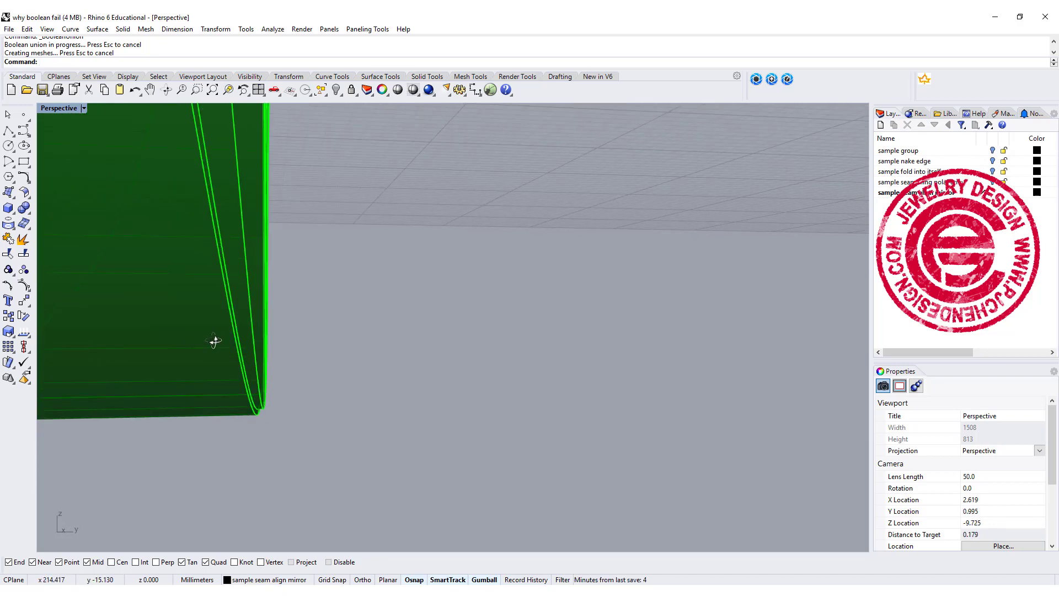
scroll(262, 407, up, 2)
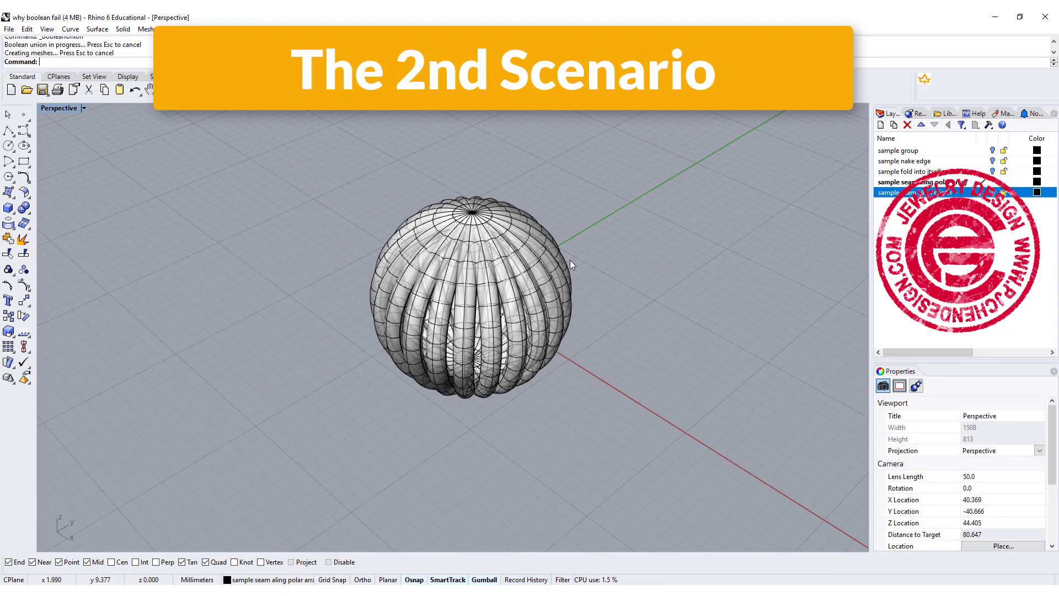
Examine a single rib of the polar-arrayed sphere and how all the ribs converge at the top centre
scroll(614, 273, up, 6)
right_drag(614, 274, 577, 326)
scroll(591, 308, down, 2)
click(552, 422)
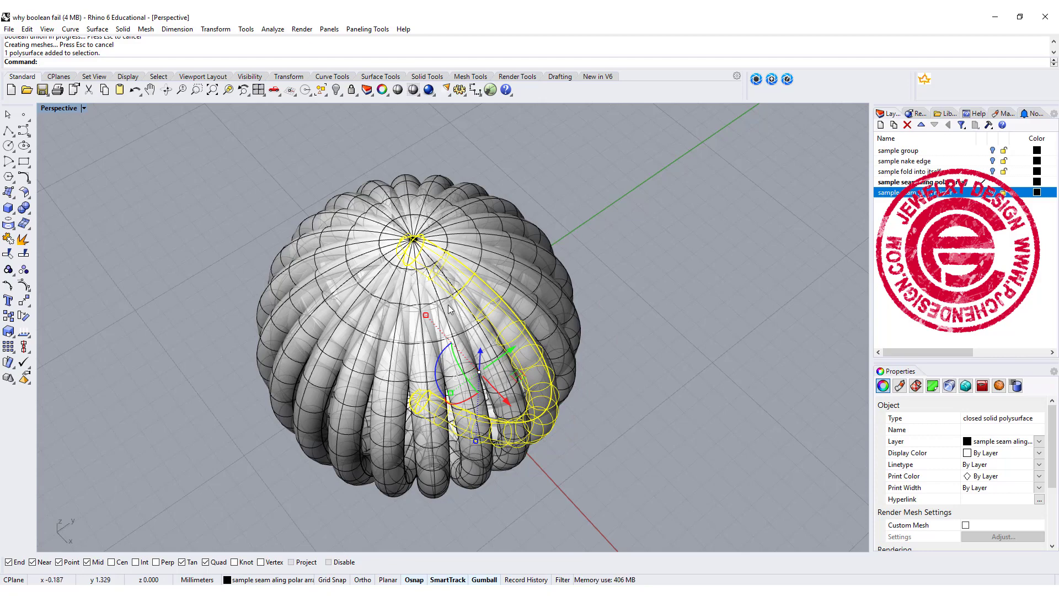
right_drag(616, 364, 562, 224)
scroll(535, 259, up, 5)
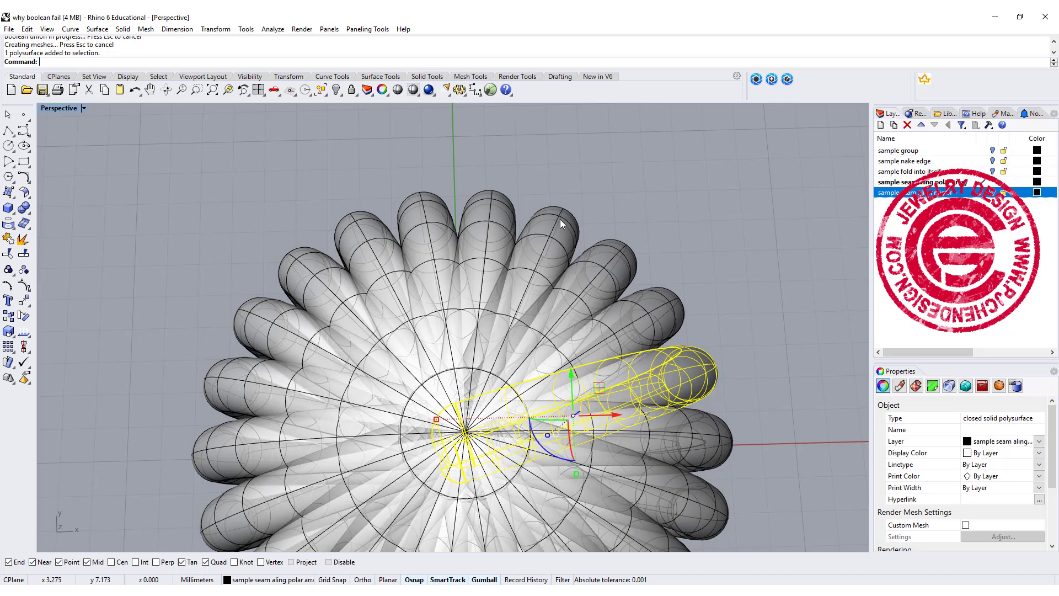
click(691, 228)
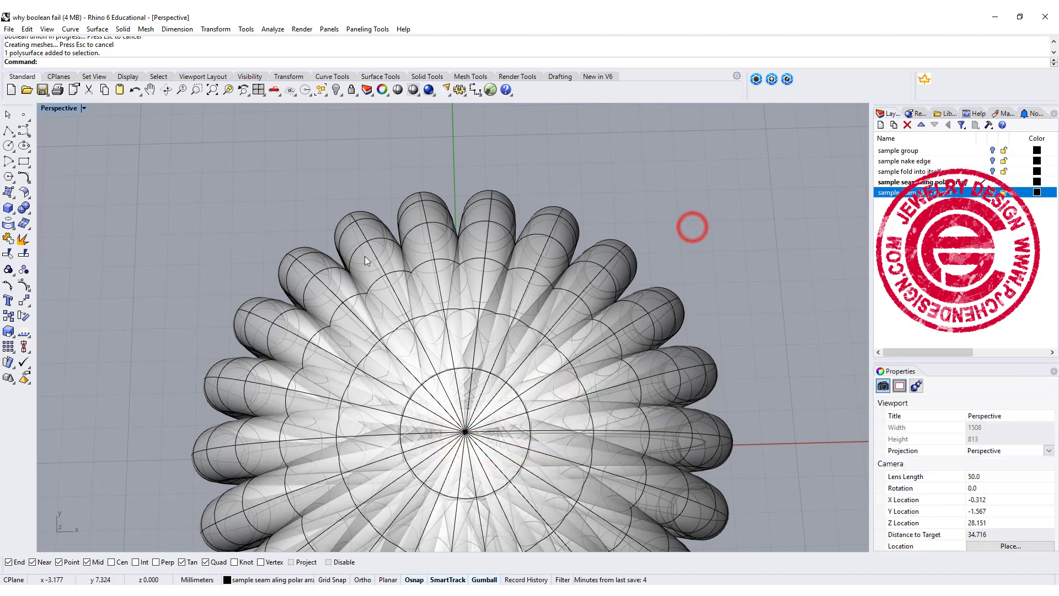
scroll(496, 265, down, 5)
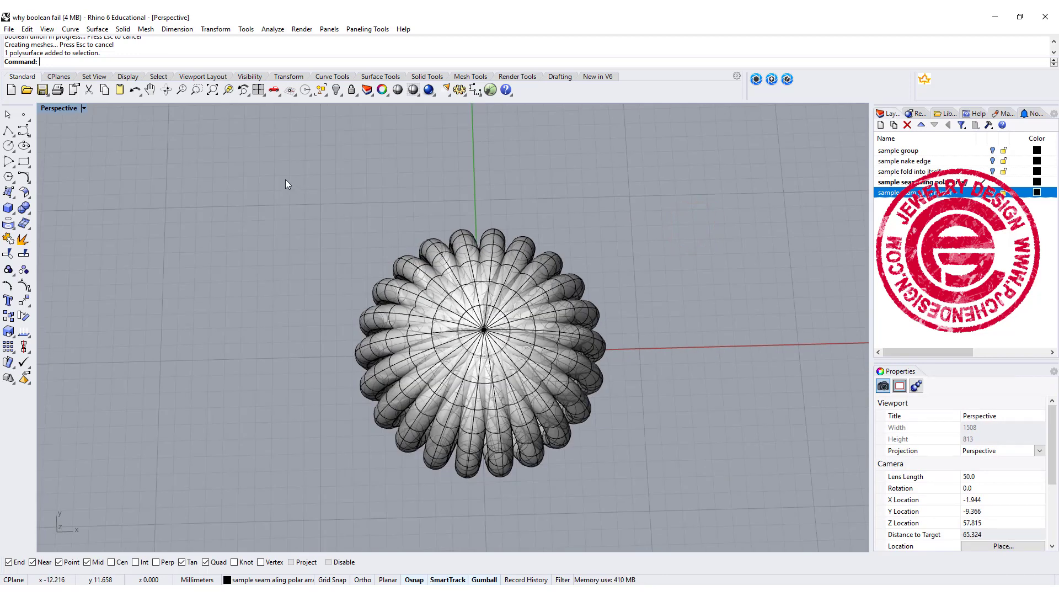
Try a Boolean union of all the polar-arrayed ribs of the sphere
click(24, 208)
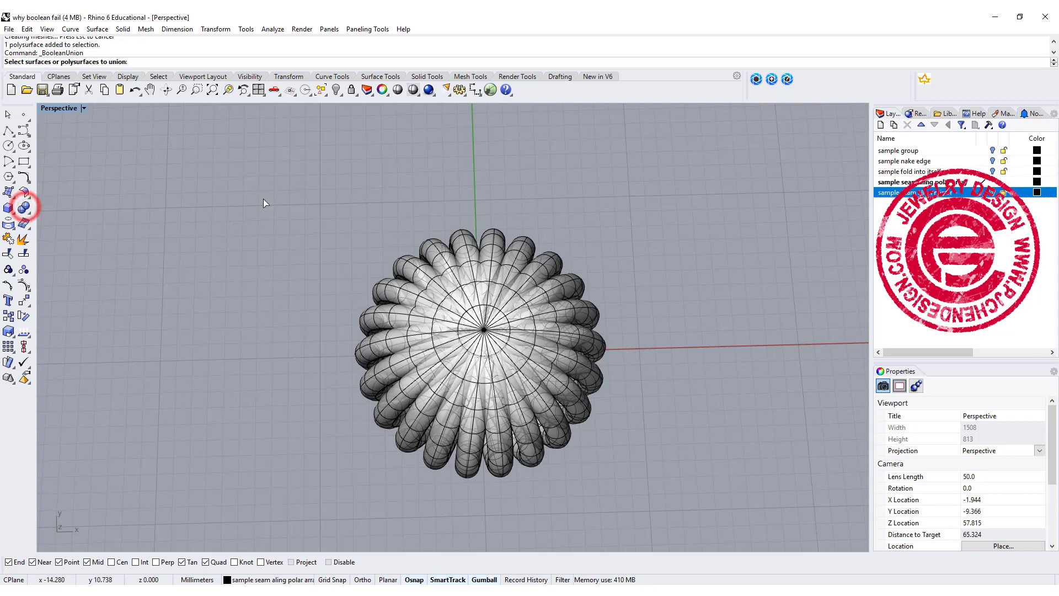
drag(311, 223, 737, 495)
key(Return)
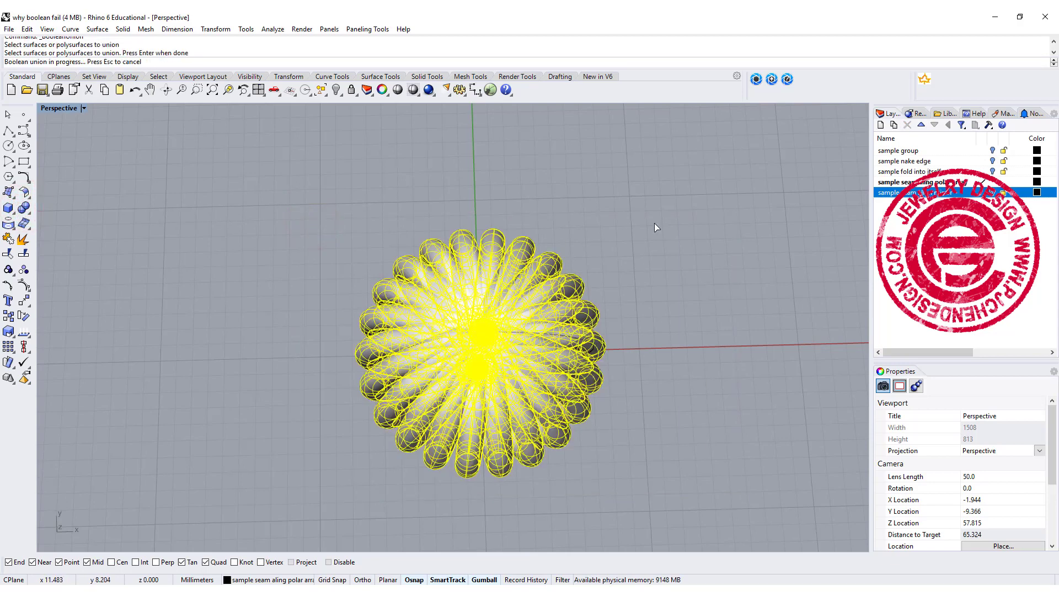
drag(45, 57, 80, 57)
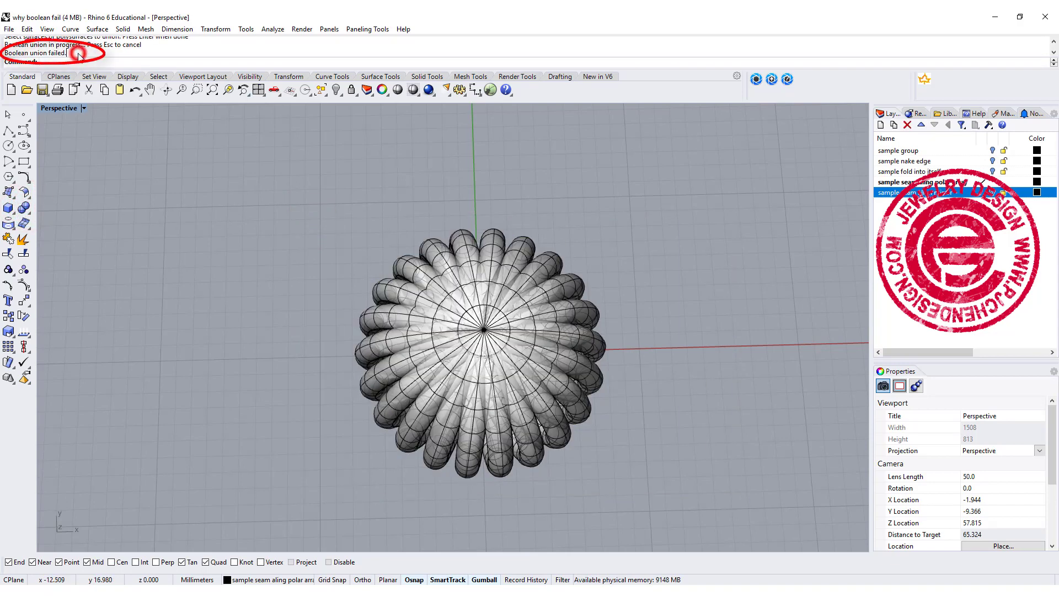
Combine two neighbouring ribs at the upper edge of the polar-arrayed sphere into one solid with a Boolean union
right_drag(641, 349, 593, 349)
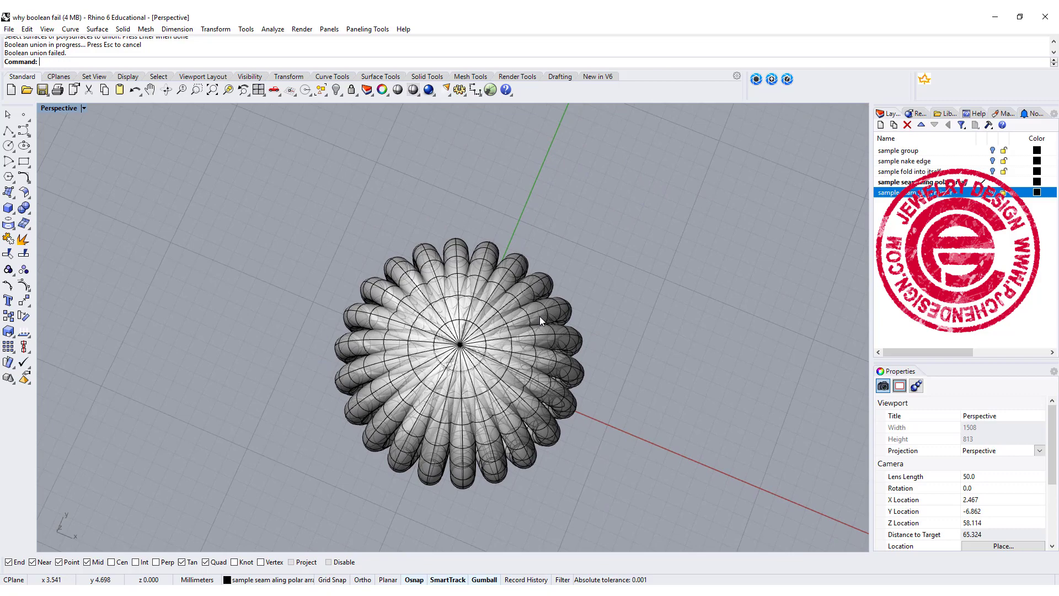
scroll(542, 304, up, 4)
right_drag(546, 288, 606, 264)
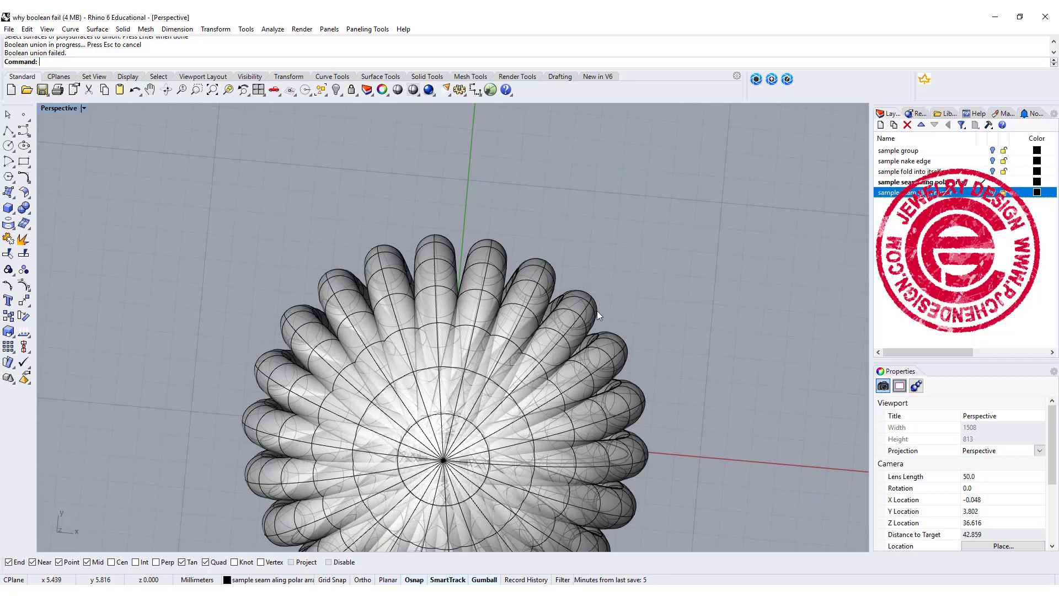
right_drag(597, 310, 558, 210)
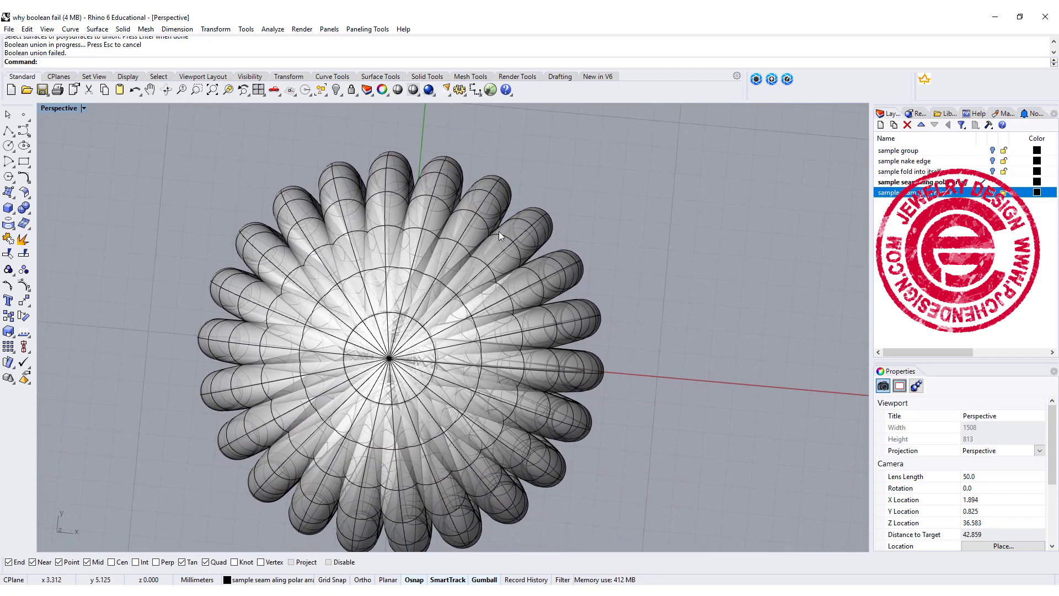
click(443, 171)
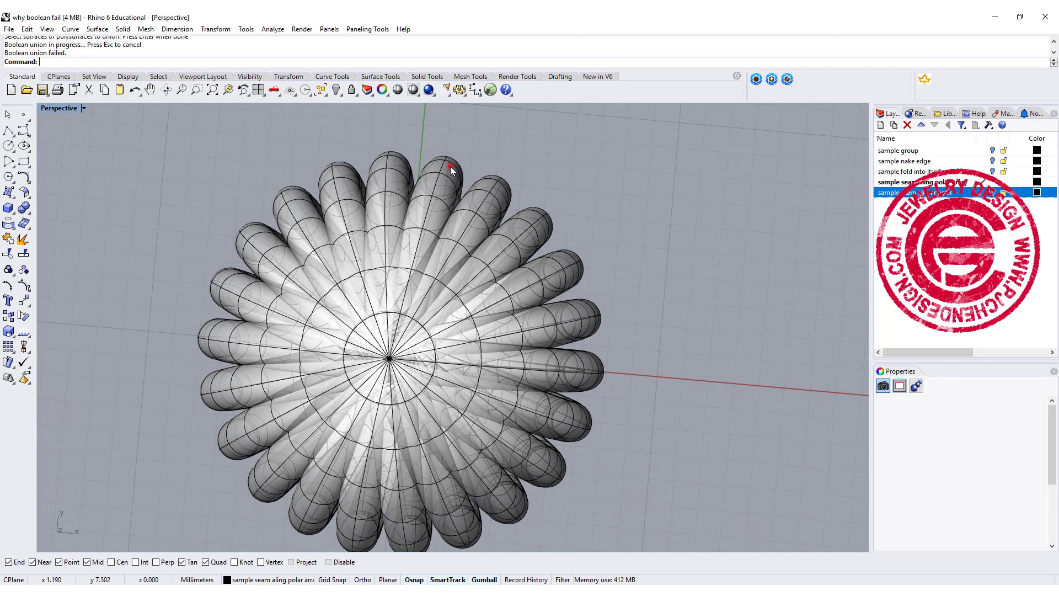
shift+click(486, 177)
click(24, 208)
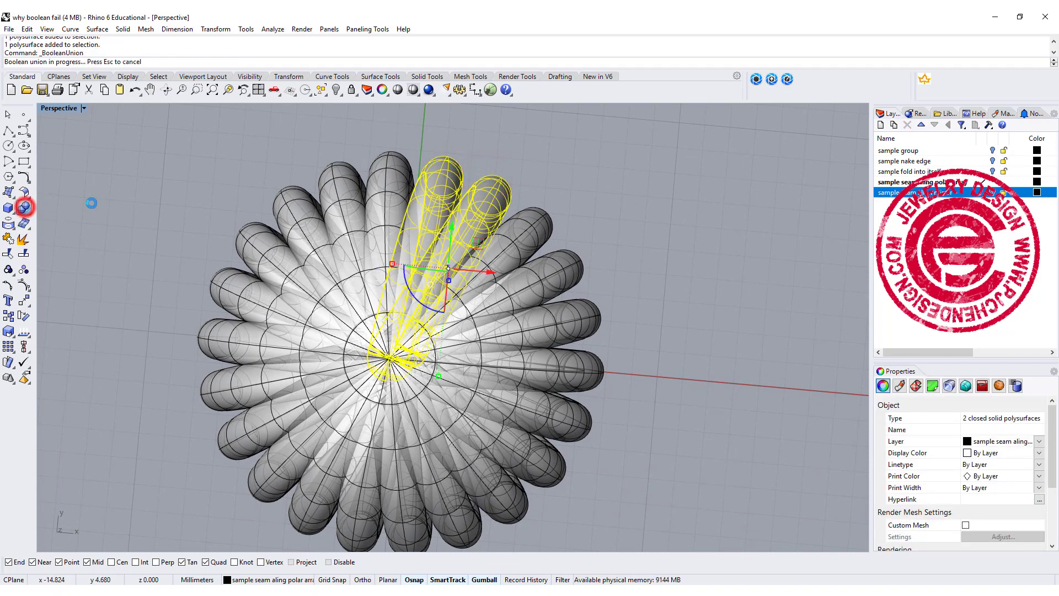
Set the display color of the united rib pair to Red
click(1041, 458)
click(997, 500)
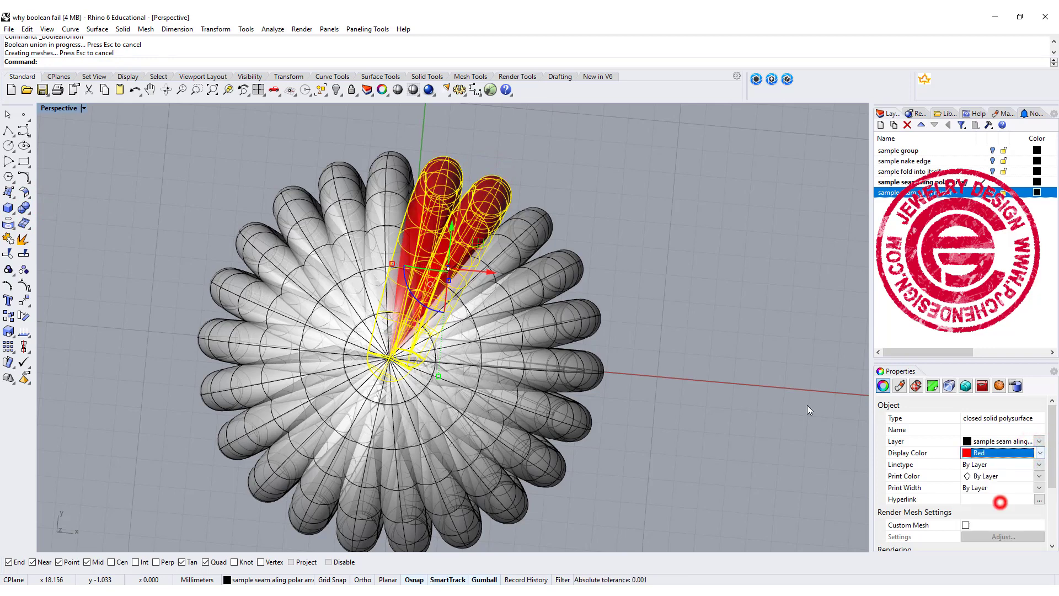
click(691, 220)
Combine the next two ribs beside the red pair with a Boolean union and set their display color to Green
click(385, 162)
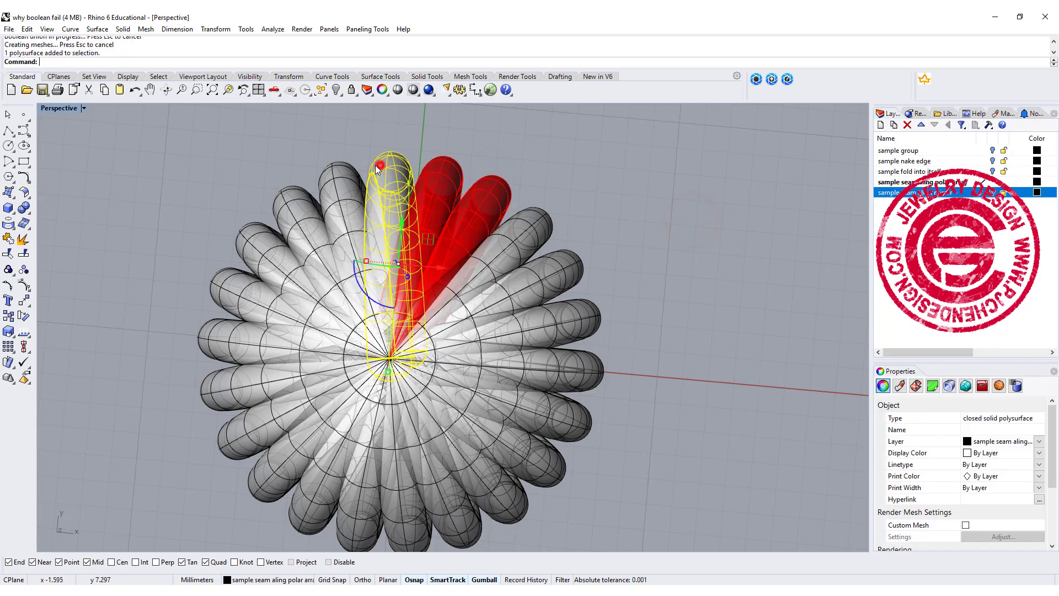
shift+click(332, 171)
right_click(342, 144)
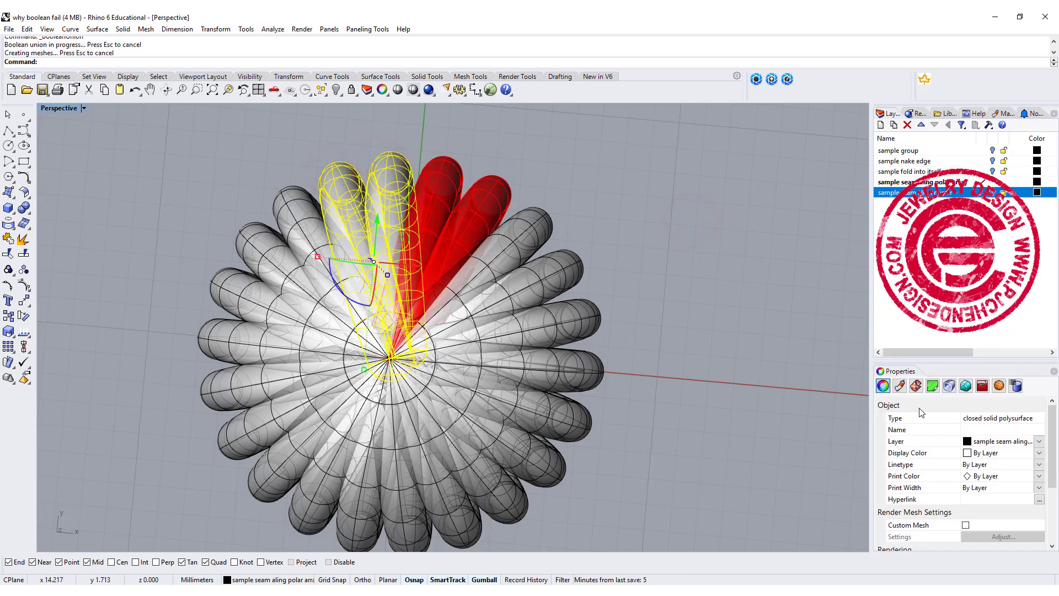
click(1041, 454)
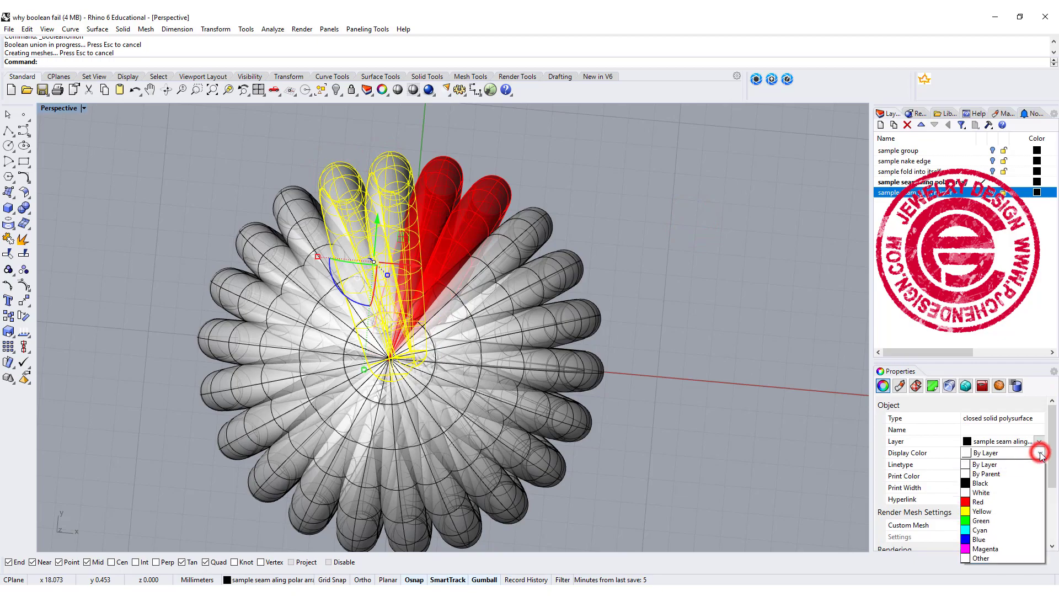
click(999, 519)
click(777, 299)
right_drag(711, 285, 631, 295)
click(318, 190)
shift+click(274, 212)
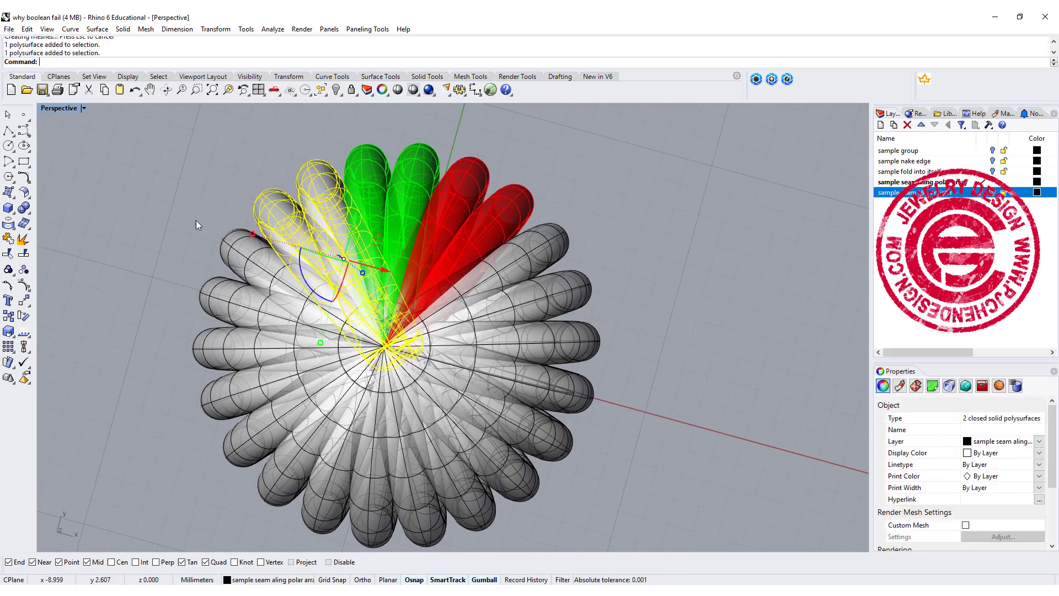
click(220, 129)
click(316, 171)
shift+click(277, 194)
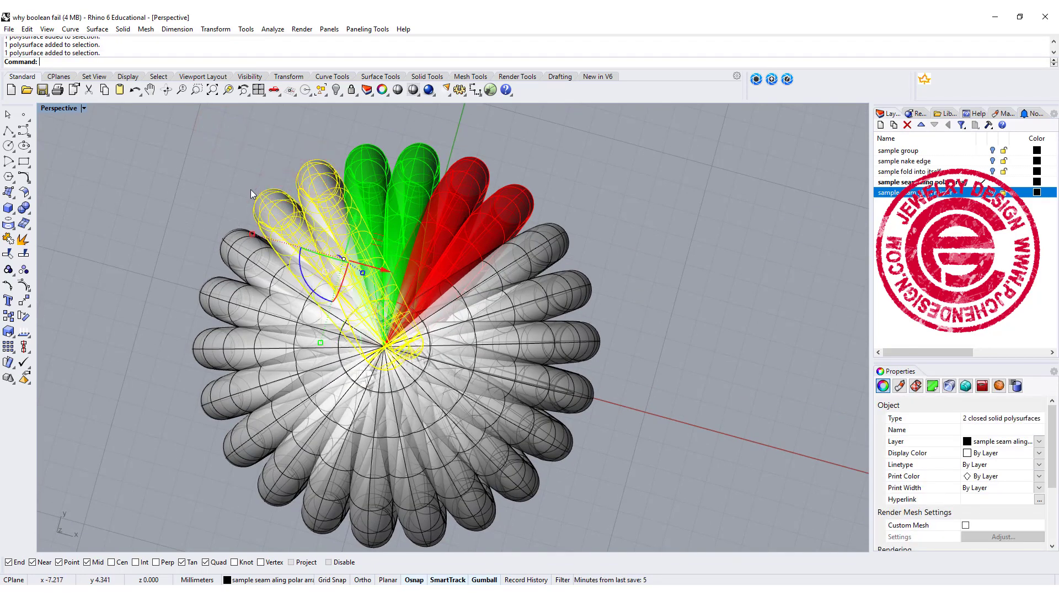
right_drag(562, 328, 446, 295)
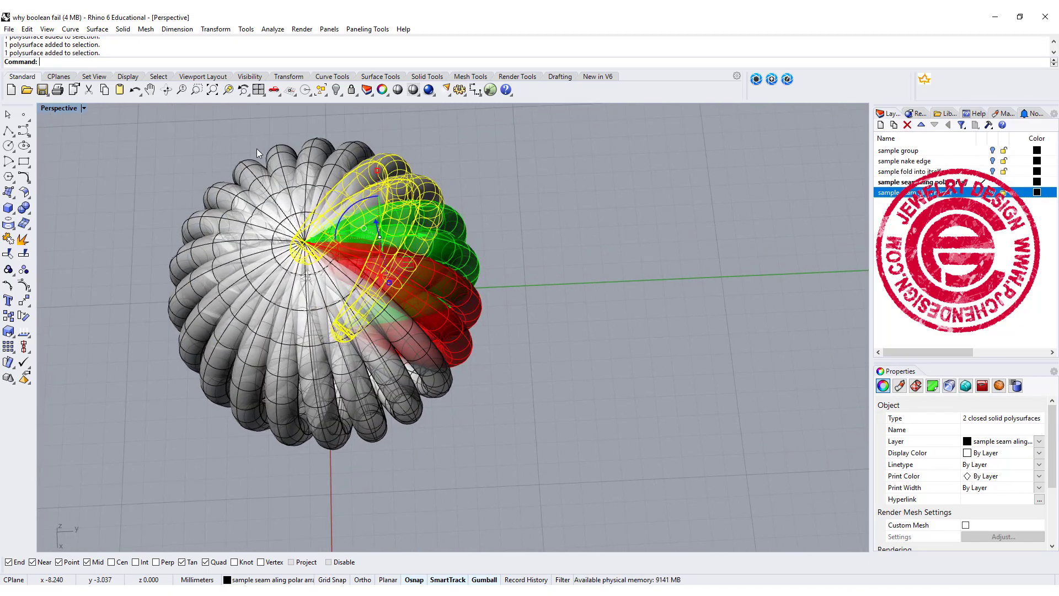
click(533, 300)
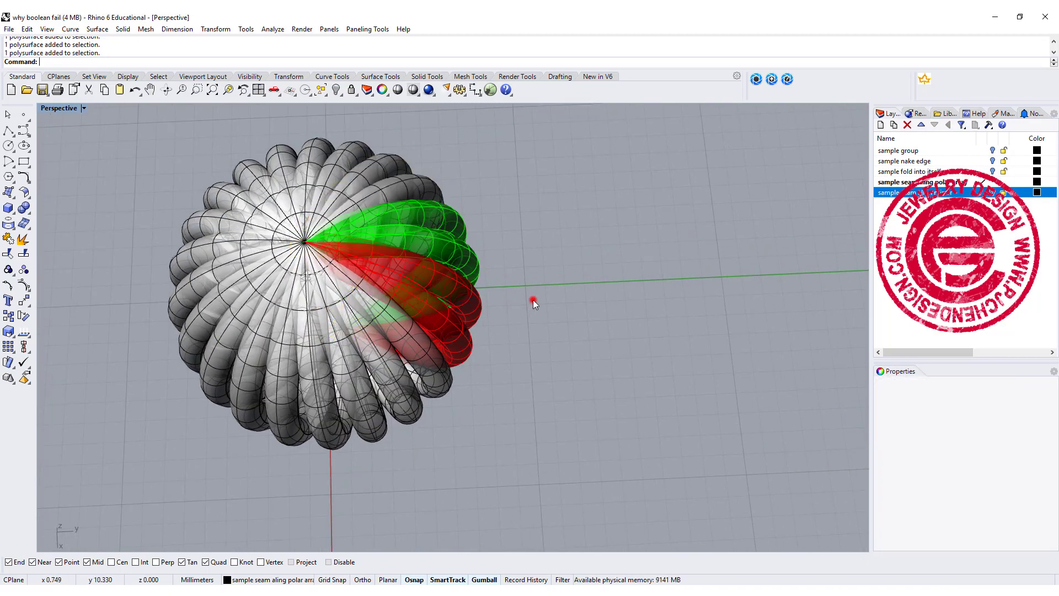
Try a Boolean union of the red rib pair with the green rib pair
click(479, 309)
shift+click(475, 262)
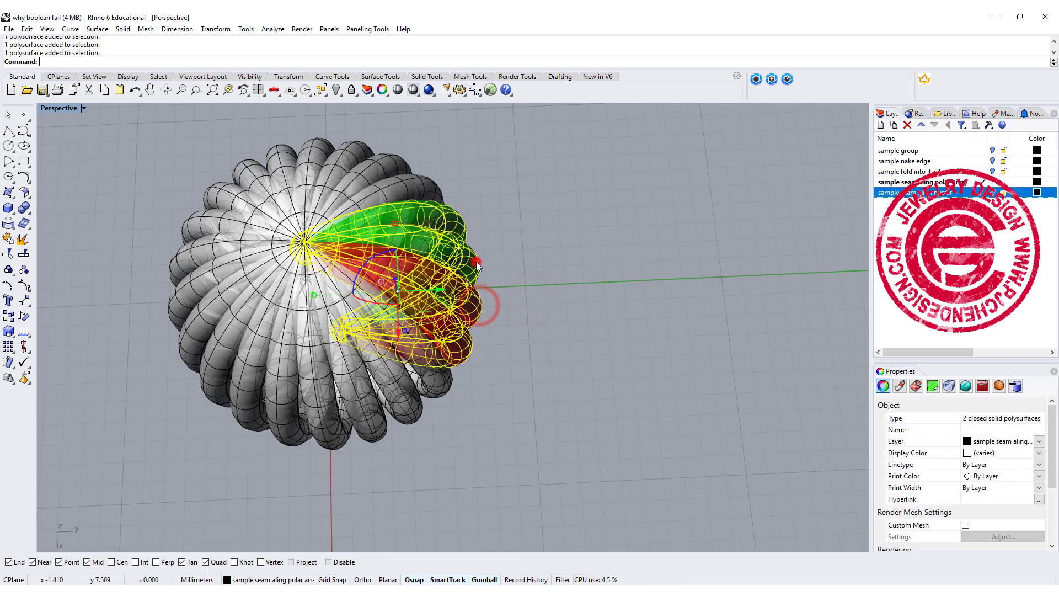
click(24, 270)
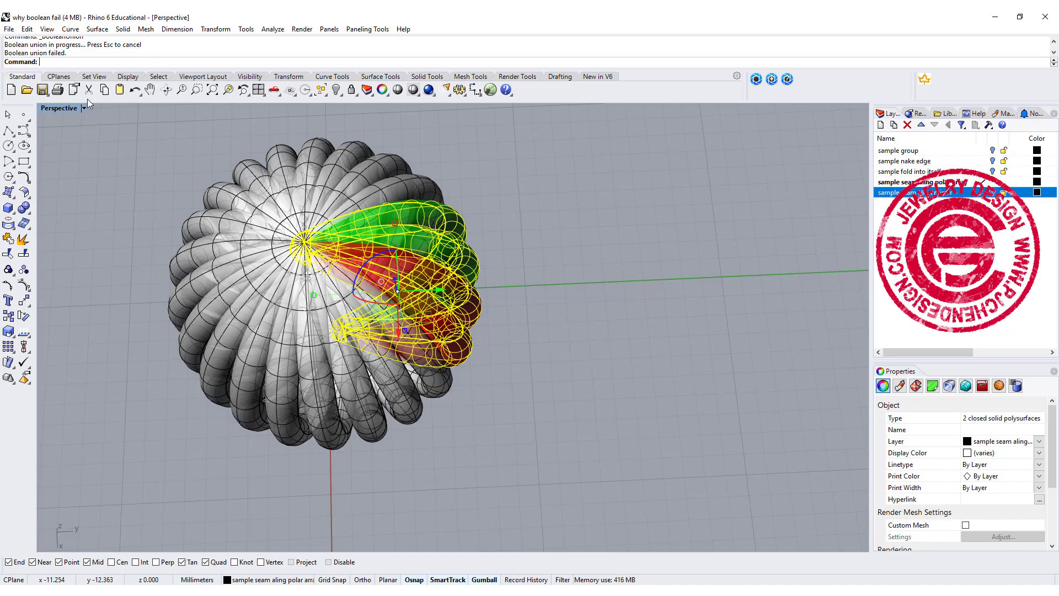
click(538, 266)
Nudge the red rib pair by a tiny amount along the Y and Z axes so its seam no longer coincides with the green pair's
right_drag(538, 266, 517, 342)
scroll(444, 342, up, 5)
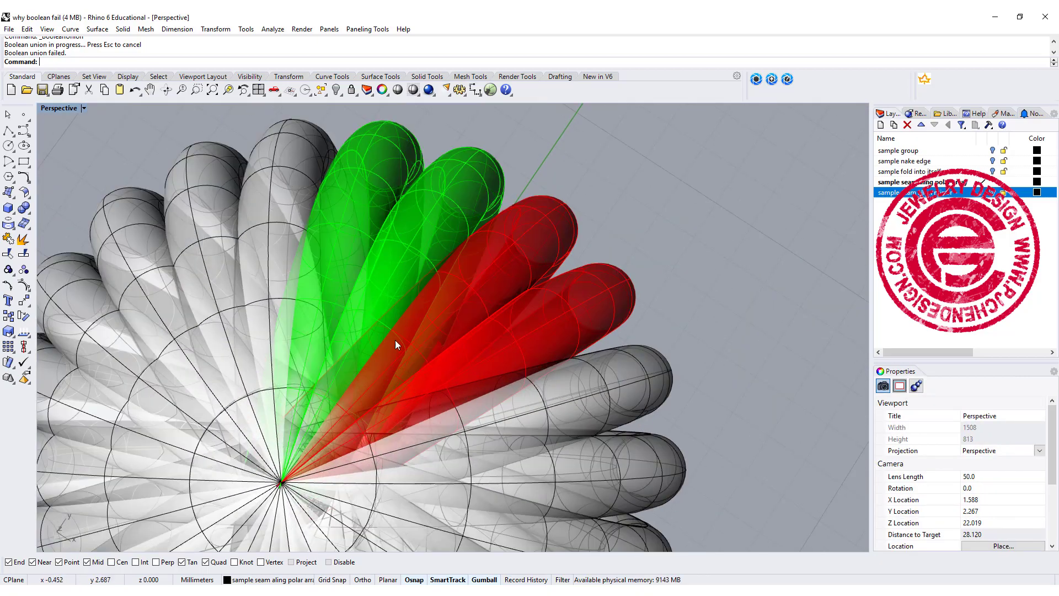
right_drag(395, 340, 462, 243)
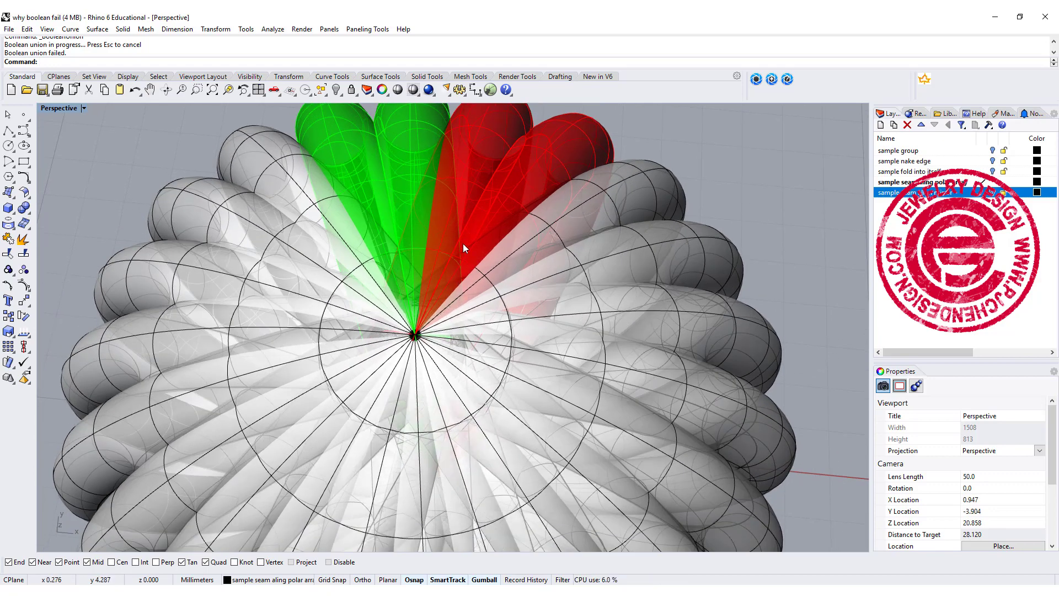
scroll(584, 281, down, 5)
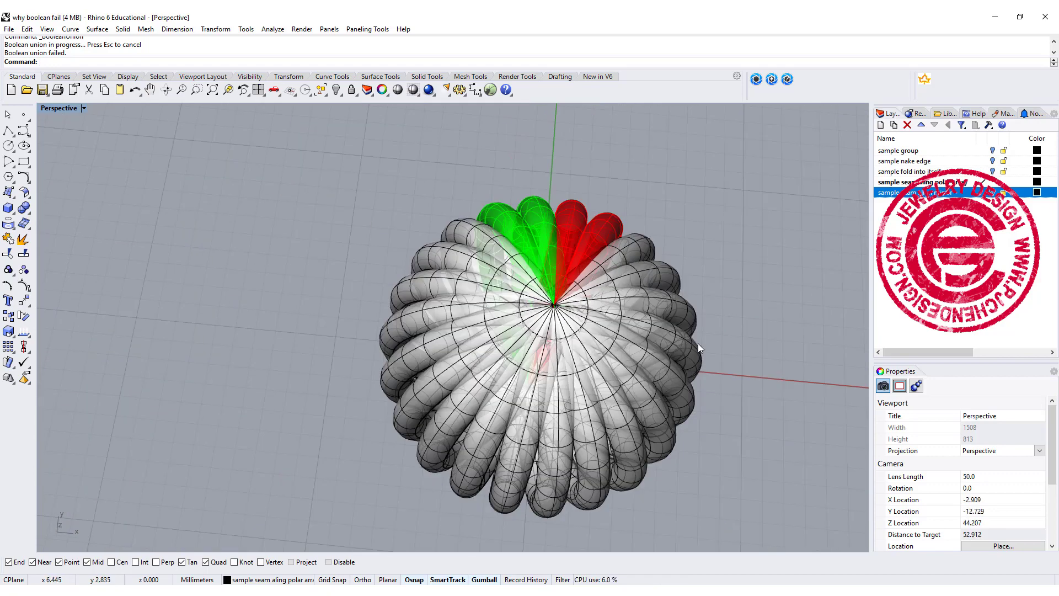
right_drag(697, 343, 575, 296)
click(571, 291)
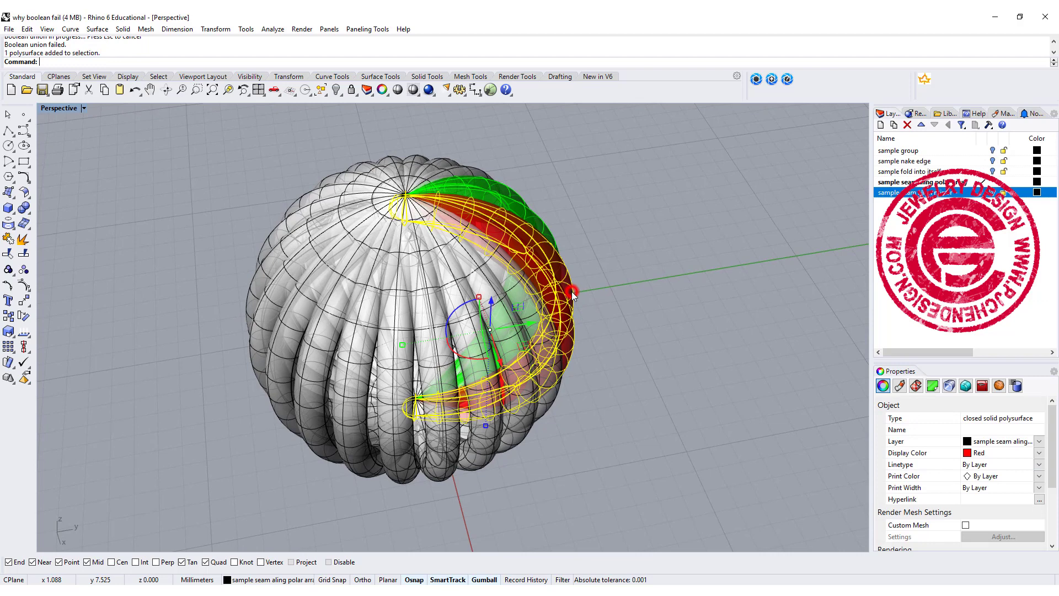
right_drag(492, 303, 483, 272)
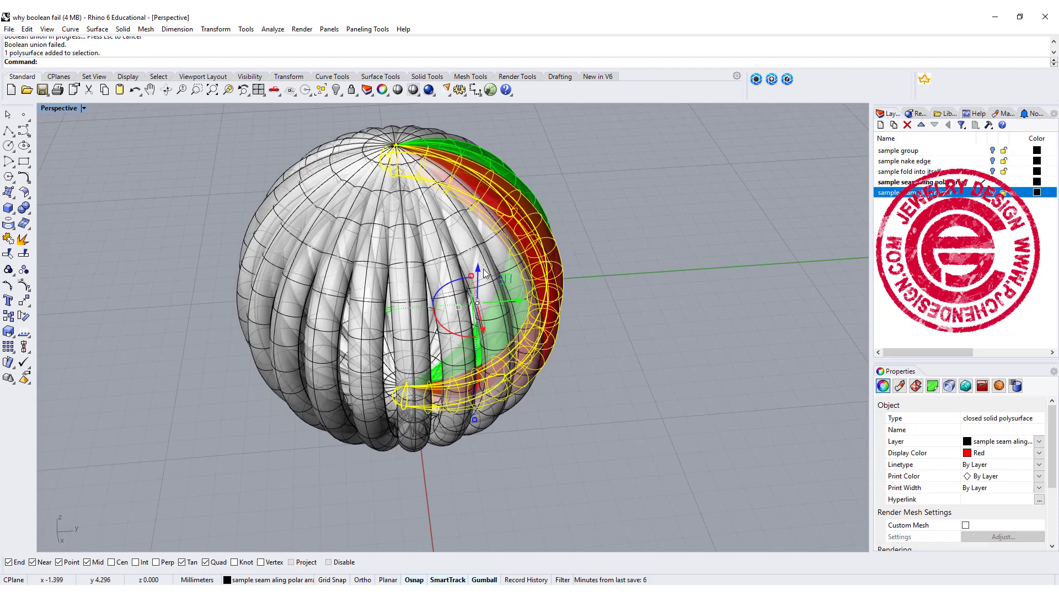
click(520, 300)
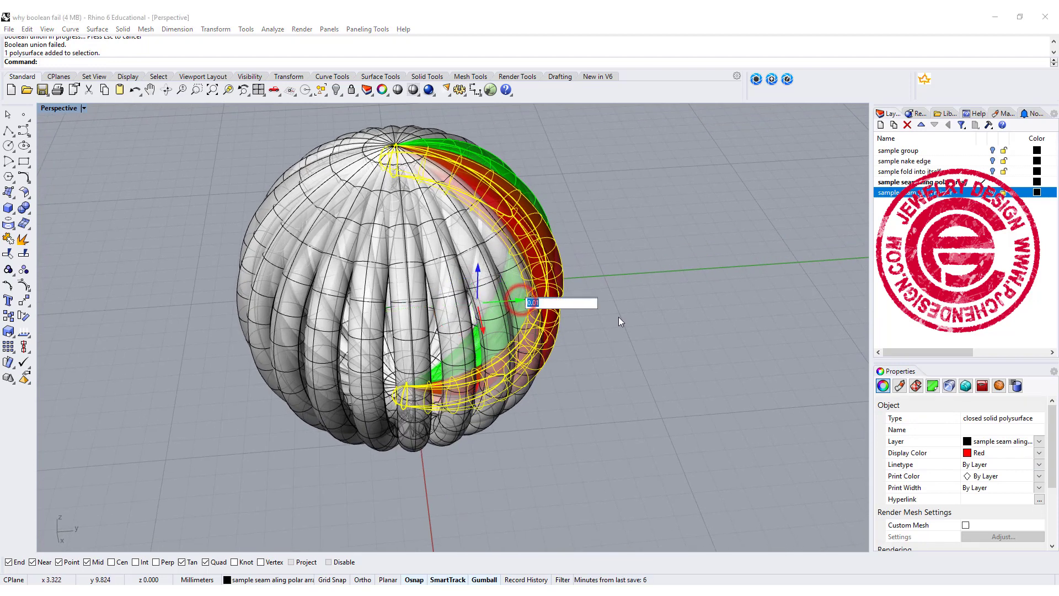
key(Escape)
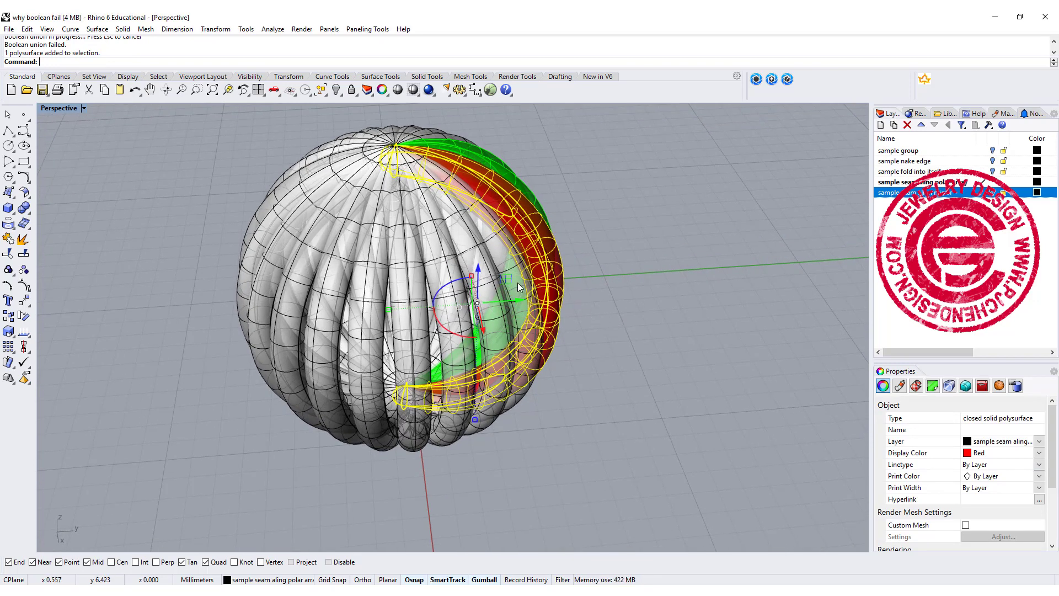
click(478, 269)
key(Escape)
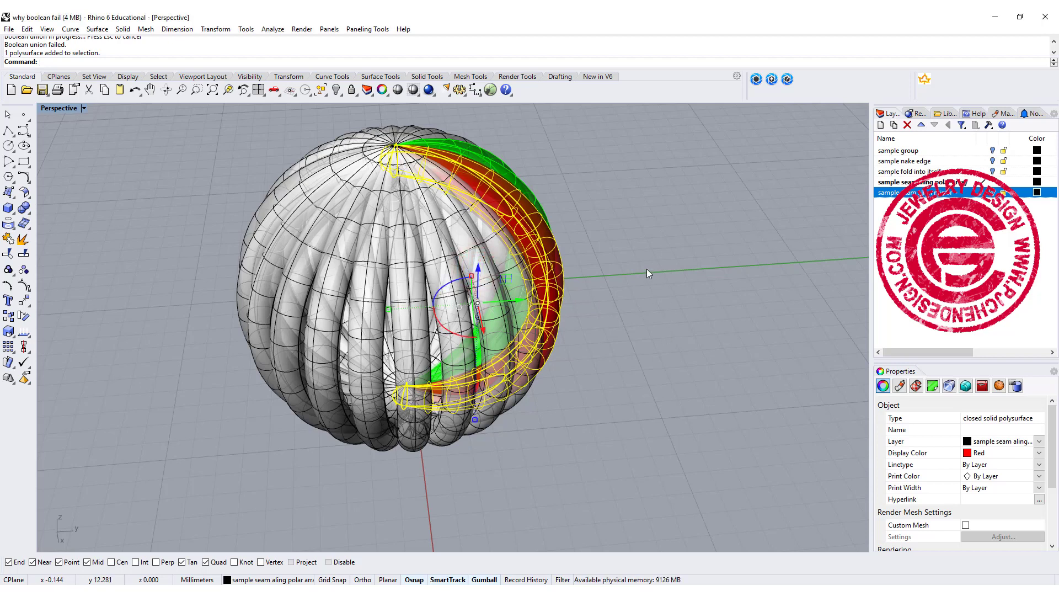
right_drag(646, 270, 638, 281)
click(633, 279)
Combine the nudged red rib pair and the green rib pair into one solid with a Boolean union
click(581, 291)
click(573, 297)
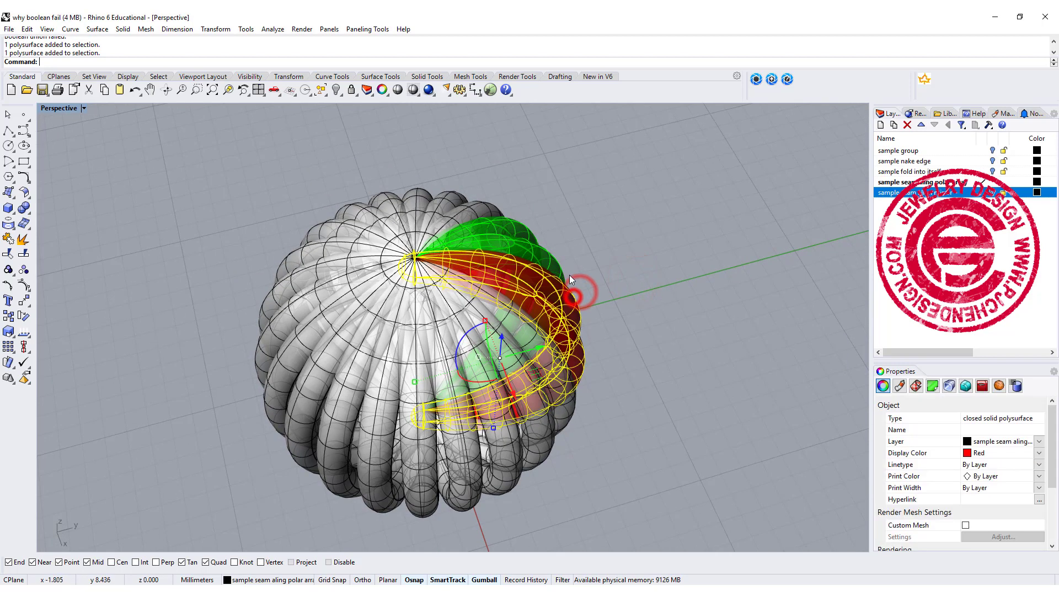
click(549, 254)
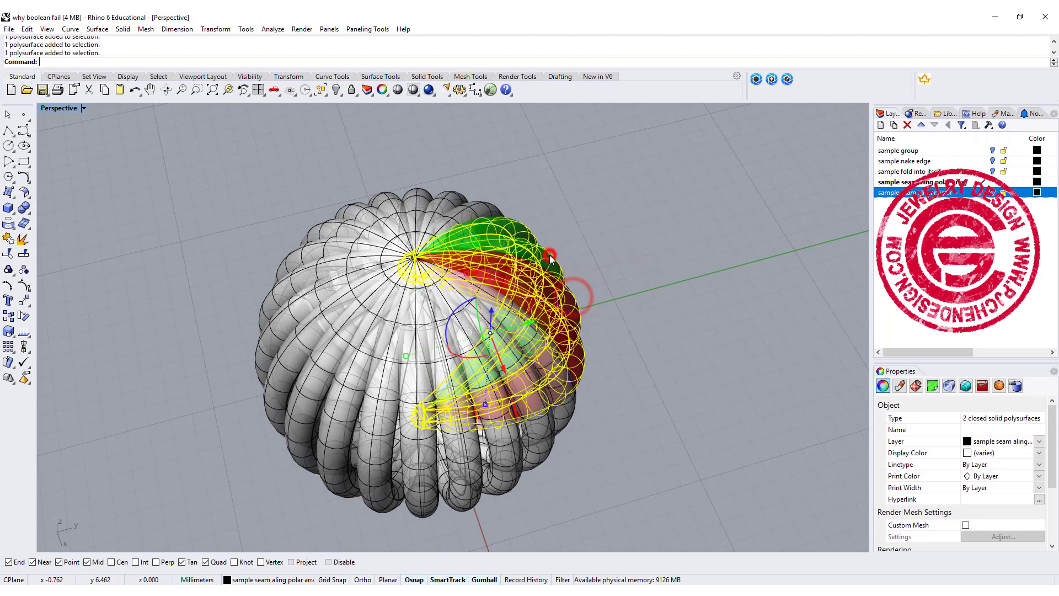
click(24, 208)
right_drag(733, 297, 568, 233)
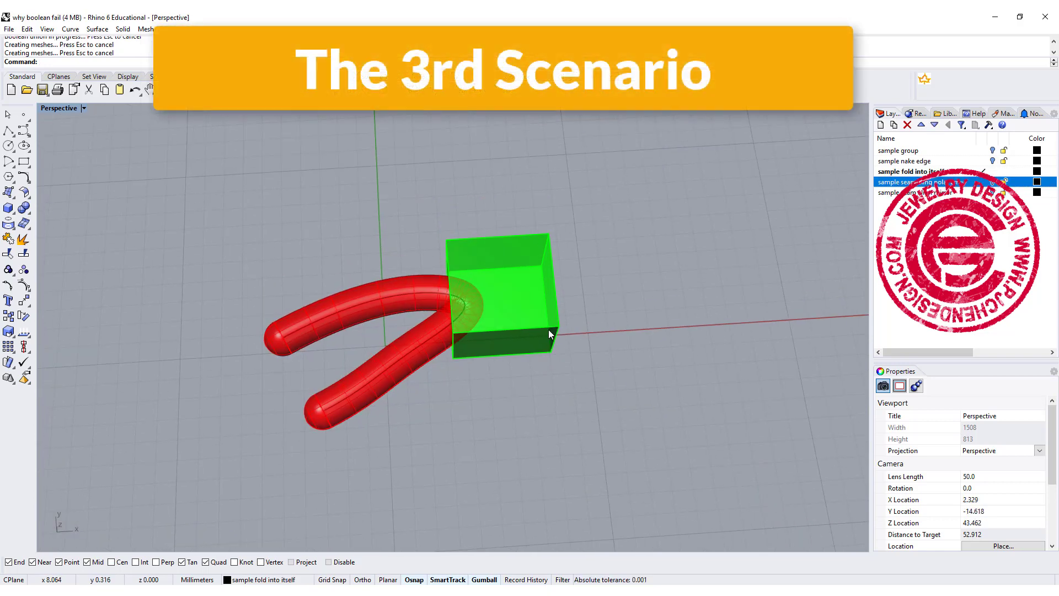
Check the object types of the green box and the red bent tube in their object properties
right_drag(548, 329, 594, 309)
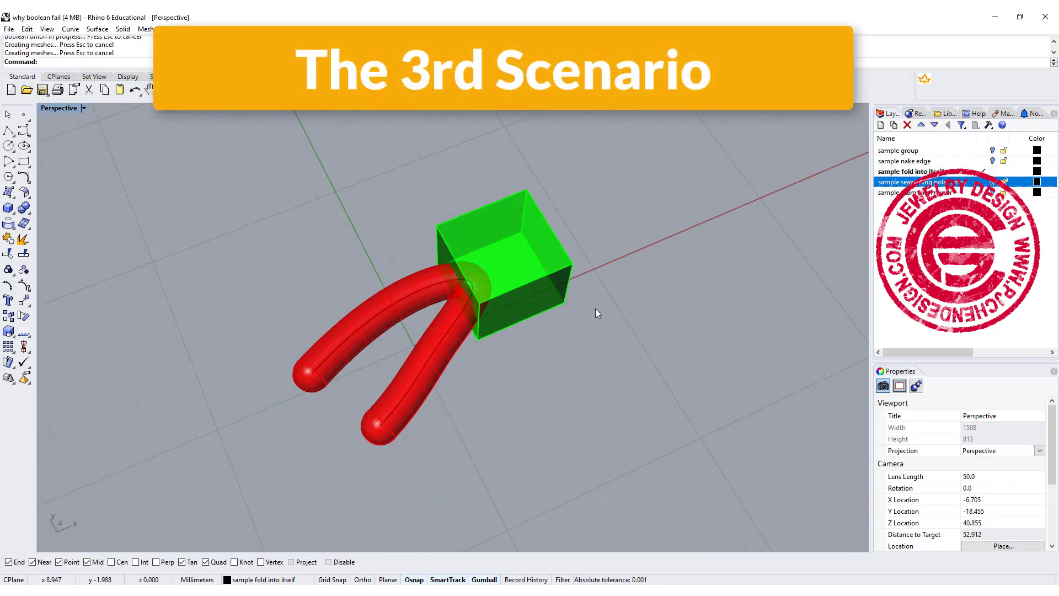
scroll(594, 309, up, 1)
scroll(527, 287, up, 2)
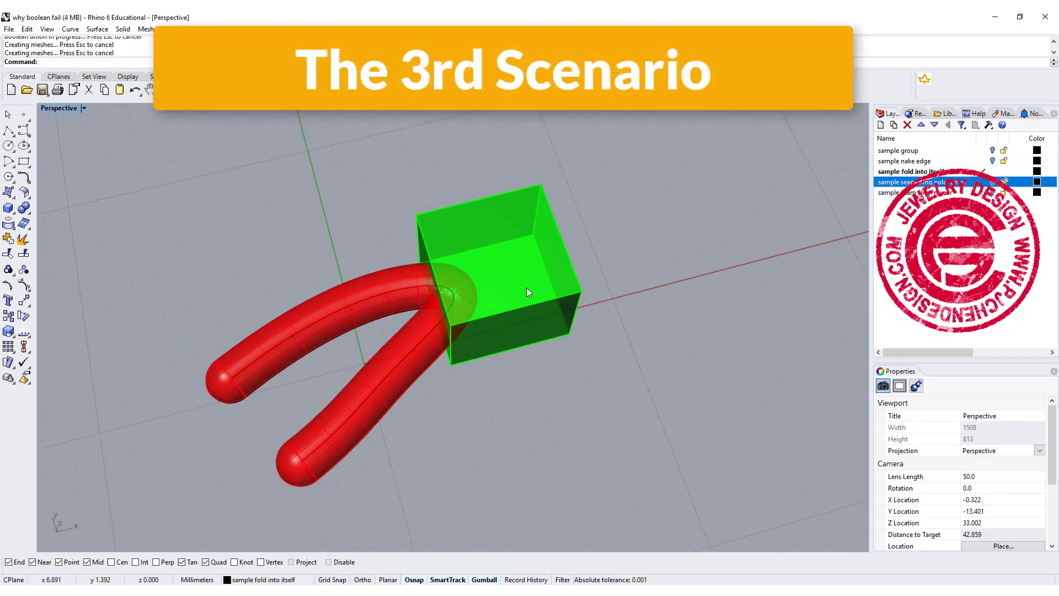
click(532, 326)
click(419, 364)
click(591, 372)
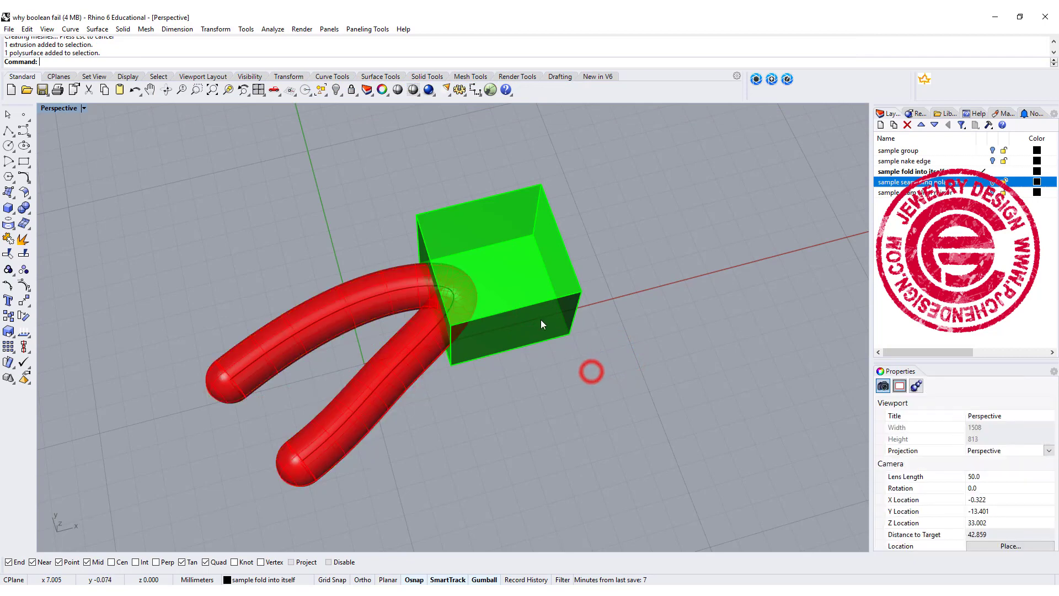
click(540, 323)
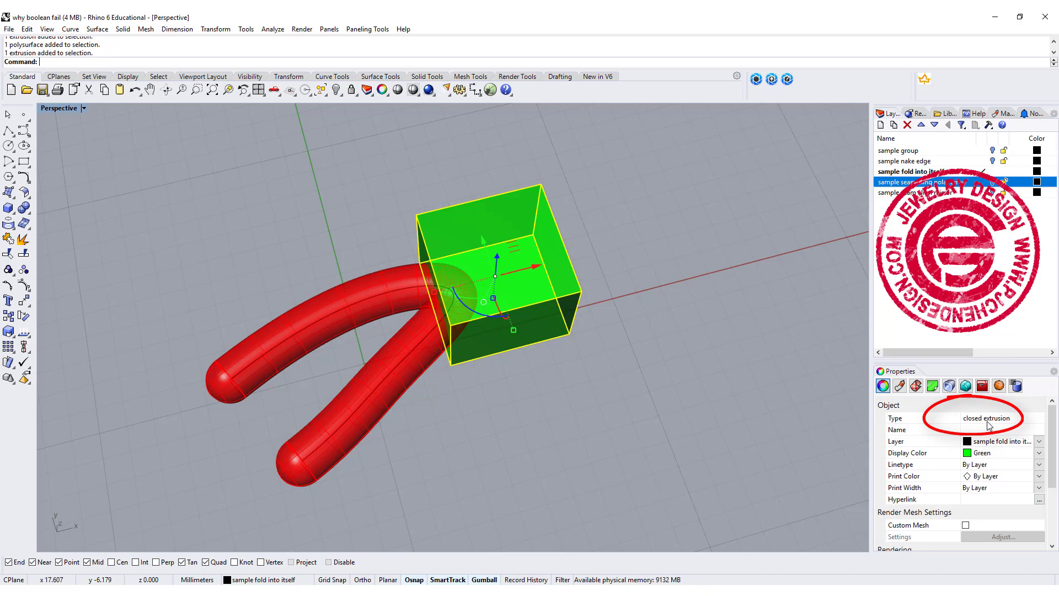
click(420, 380)
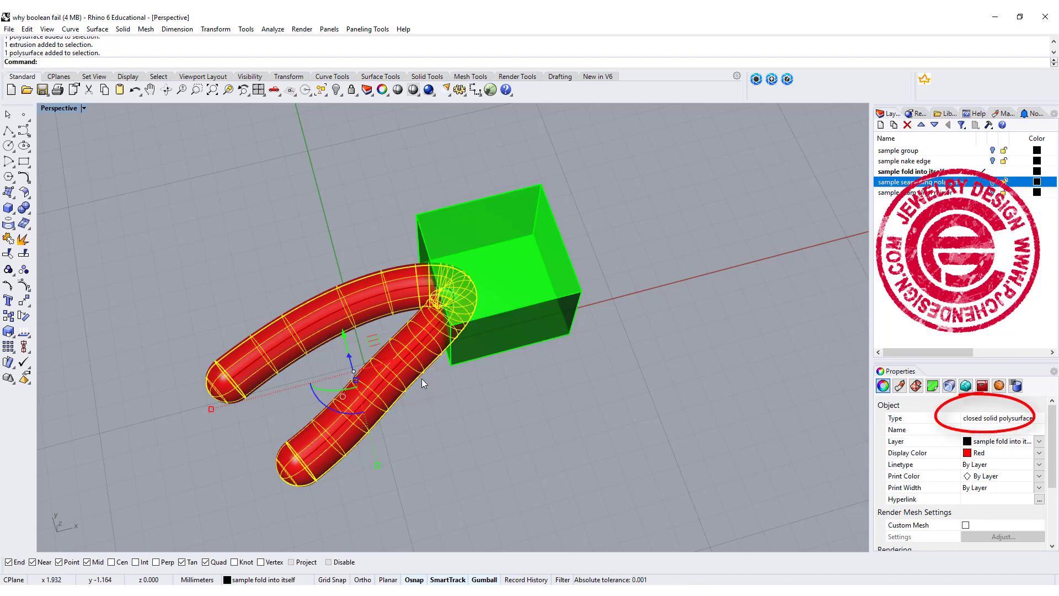
click(515, 383)
Try a Boolean union of the green box and the red bent tube
right_drag(627, 362, 583, 378)
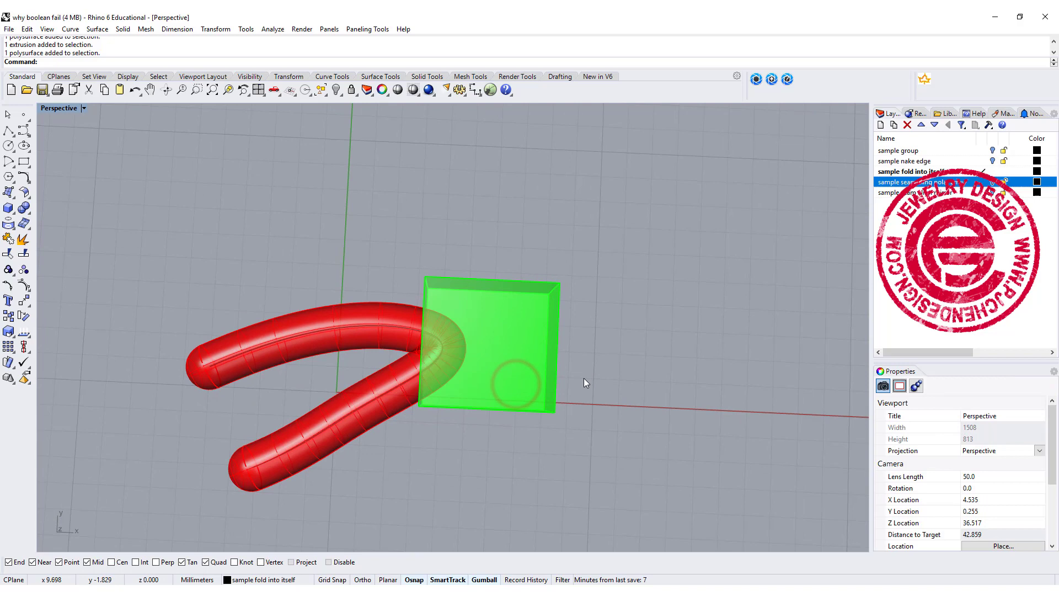
click(24, 208)
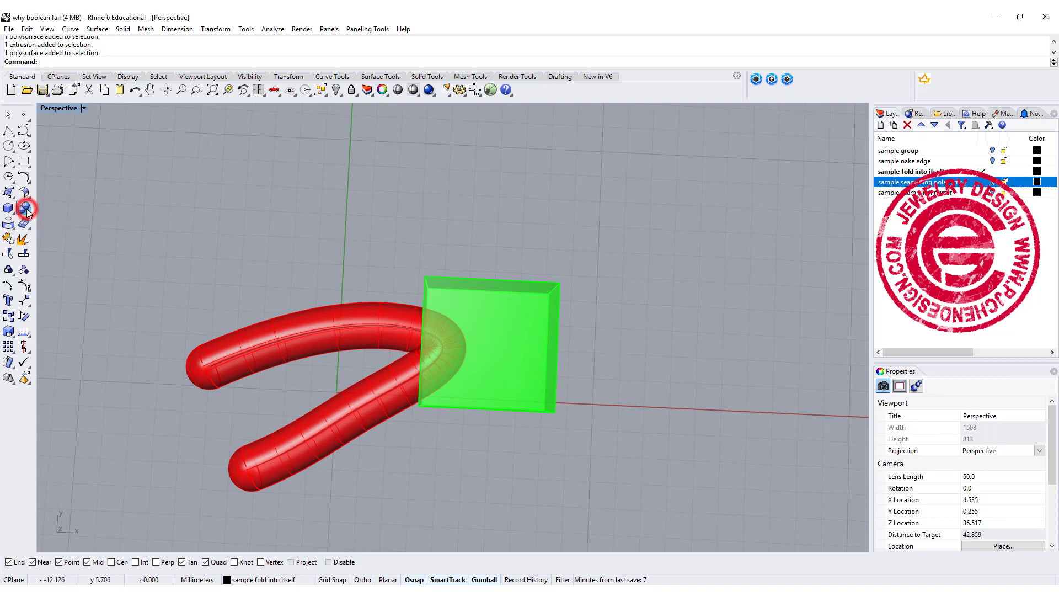
click(511, 321)
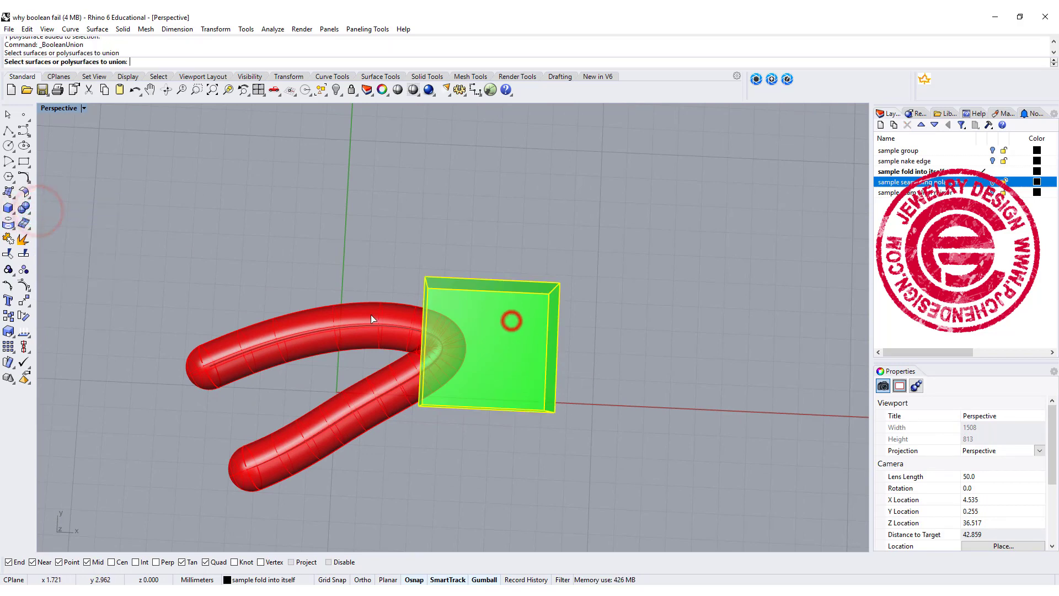
click(362, 313)
right_click(569, 226)
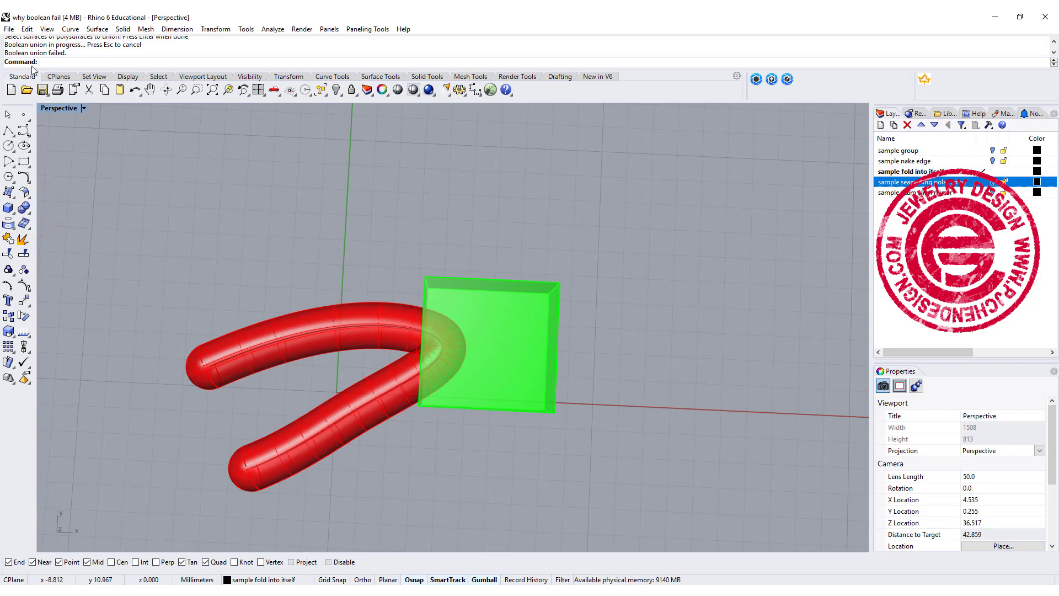
Move the green box a short way along the X axis so it overlaps only the outer edge of the red tube's bend
right_drag(507, 353, 522, 378)
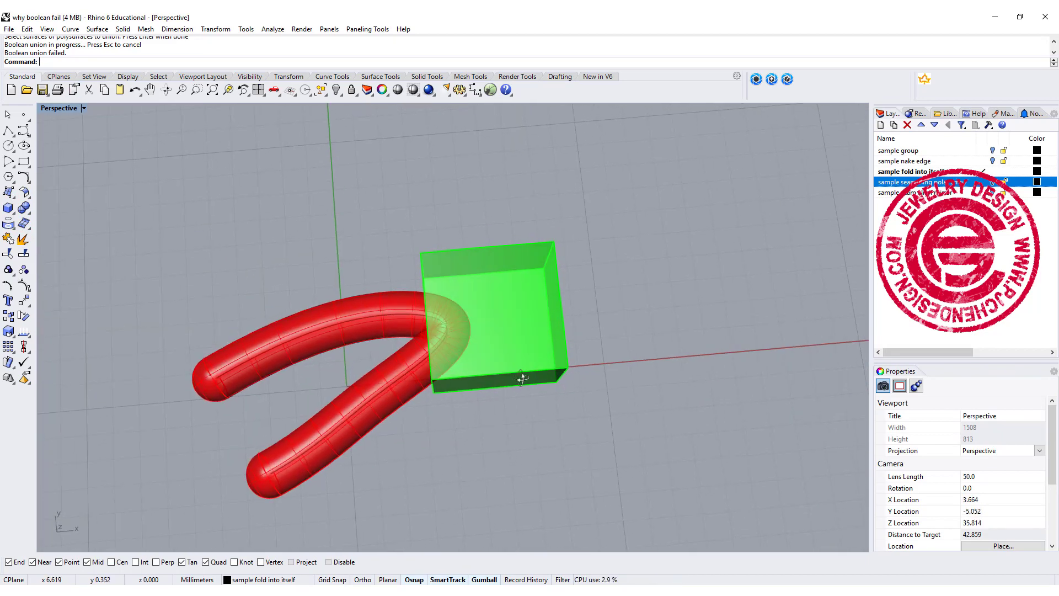
click(637, 399)
drag(512, 329, 558, 319)
click(667, 355)
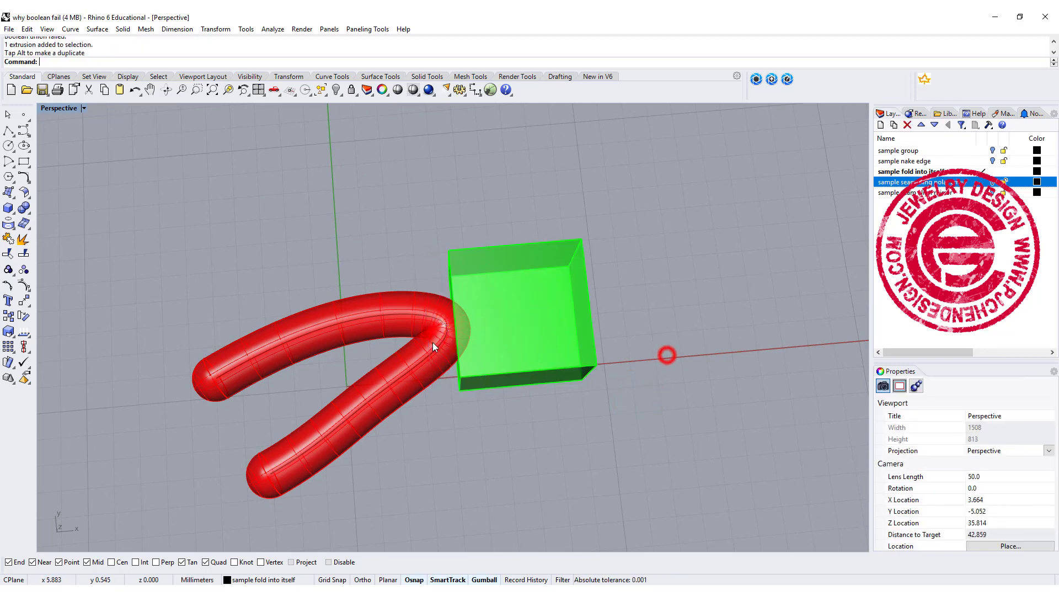
Combine the red bent tube and the moved green box with a Boolean union
click(24, 207)
click(395, 303)
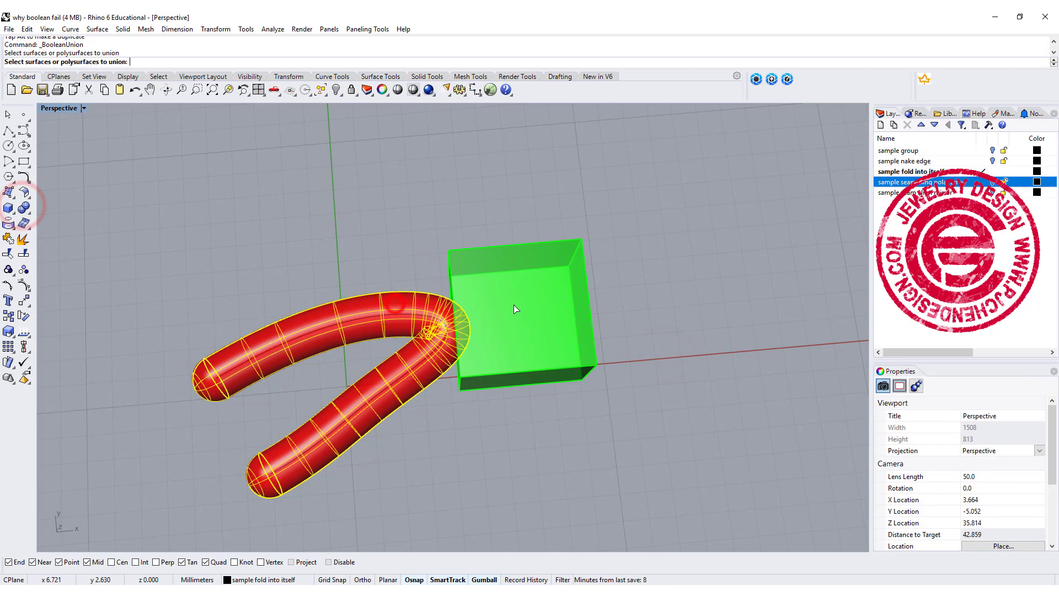
click(514, 304)
key(Return)
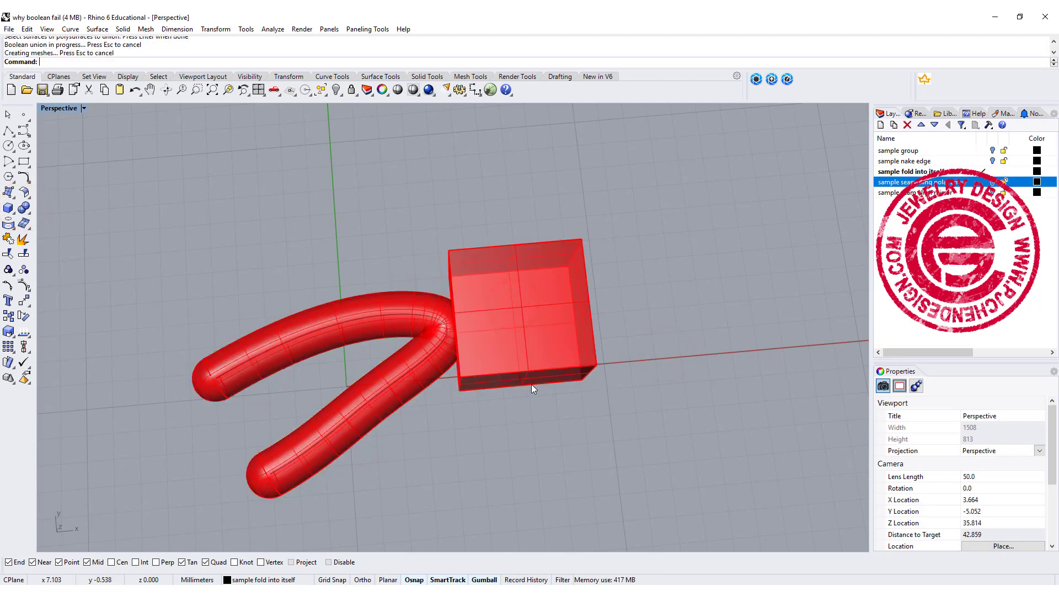
Undo the Boolean union and inspect the self-intersecting inner side of the tube's bend up close
right_drag(531, 383, 498, 334)
key(ctrl+z)
scroll(436, 350, up, 10)
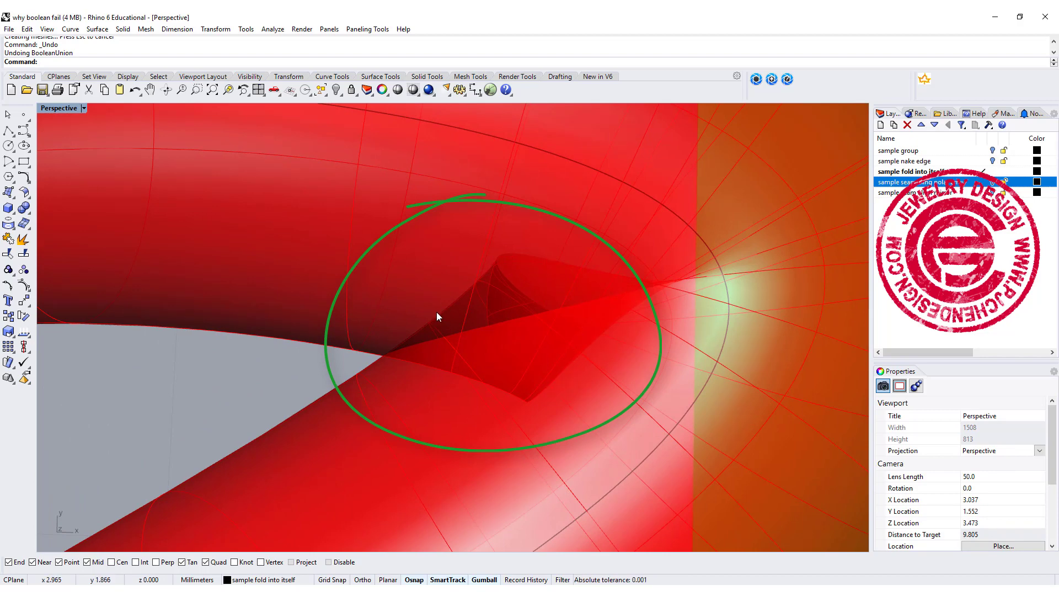
scroll(524, 337, down, 7)
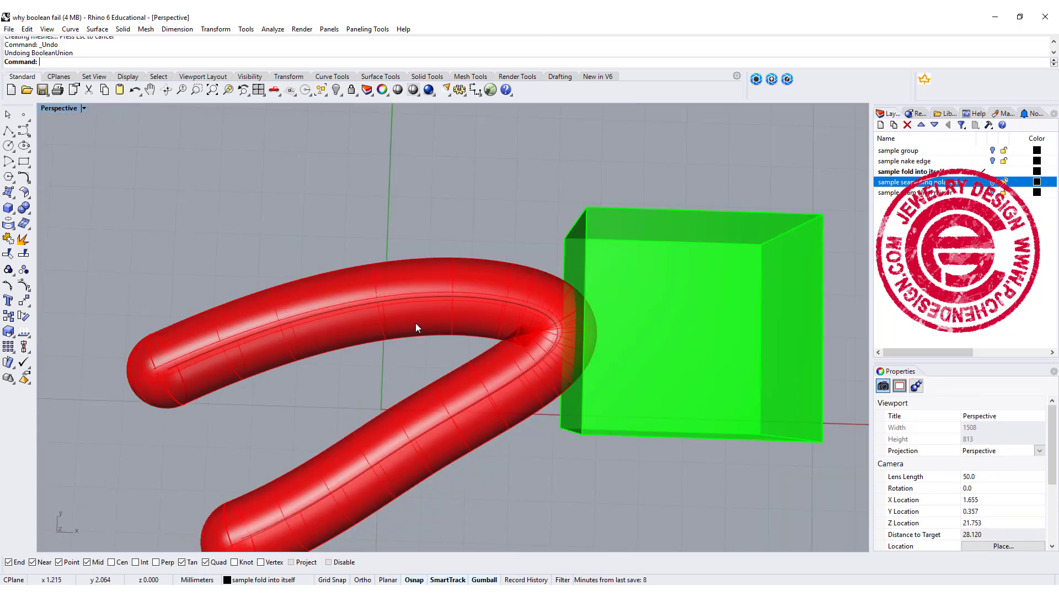
Delete the green box and the red bent tube, leaving only the tube's centre curve
click(674, 331)
key(Delete)
click(564, 287)
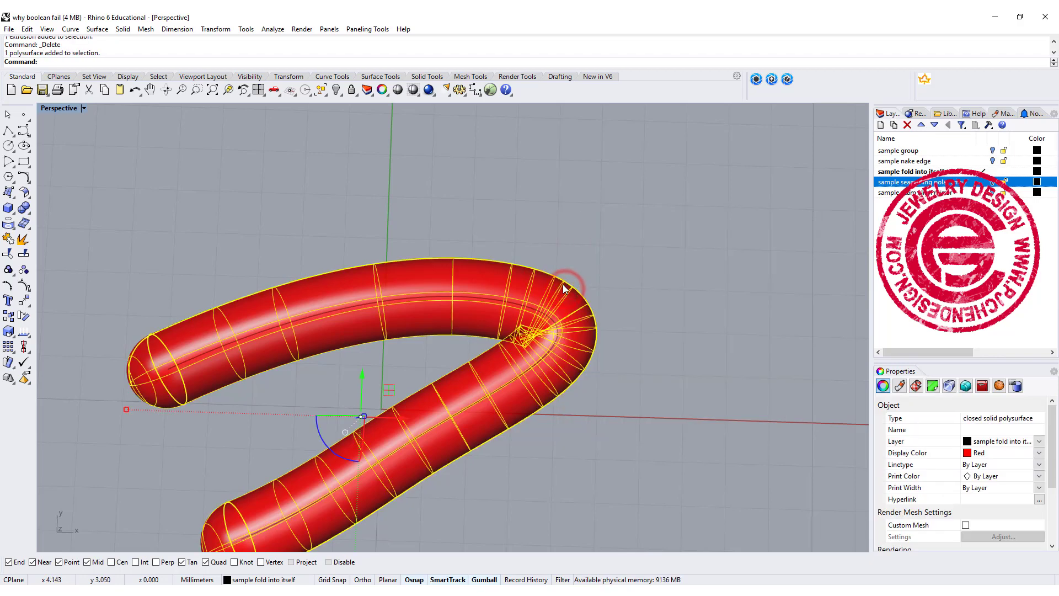
key(Delete)
right_drag(539, 296, 560, 253)
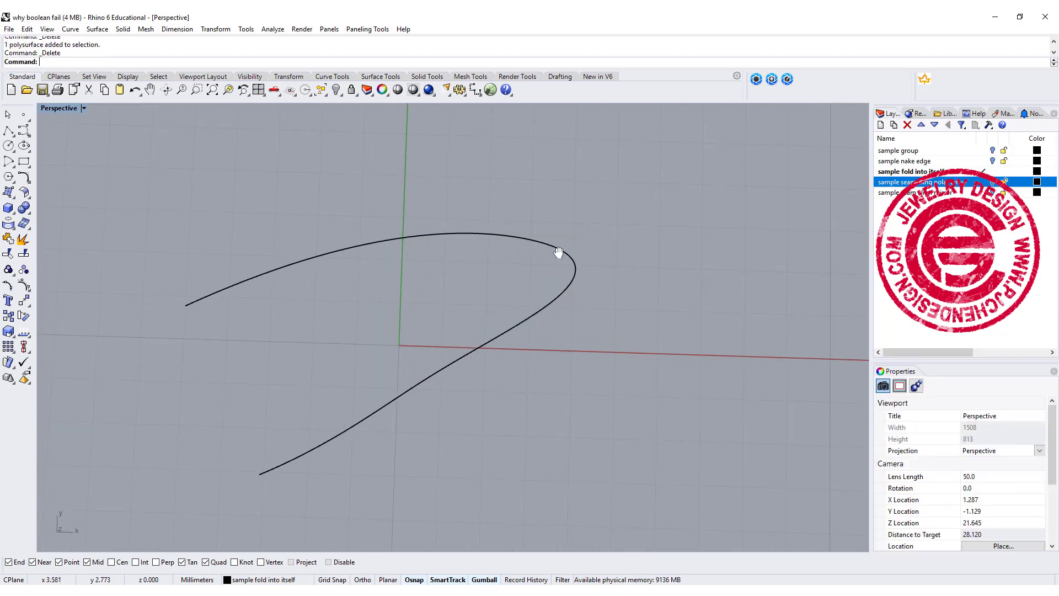
Add a radius dimension to the tightest point of the curve's bend in a maximized Top view
click(551, 246)
double_click(59, 108)
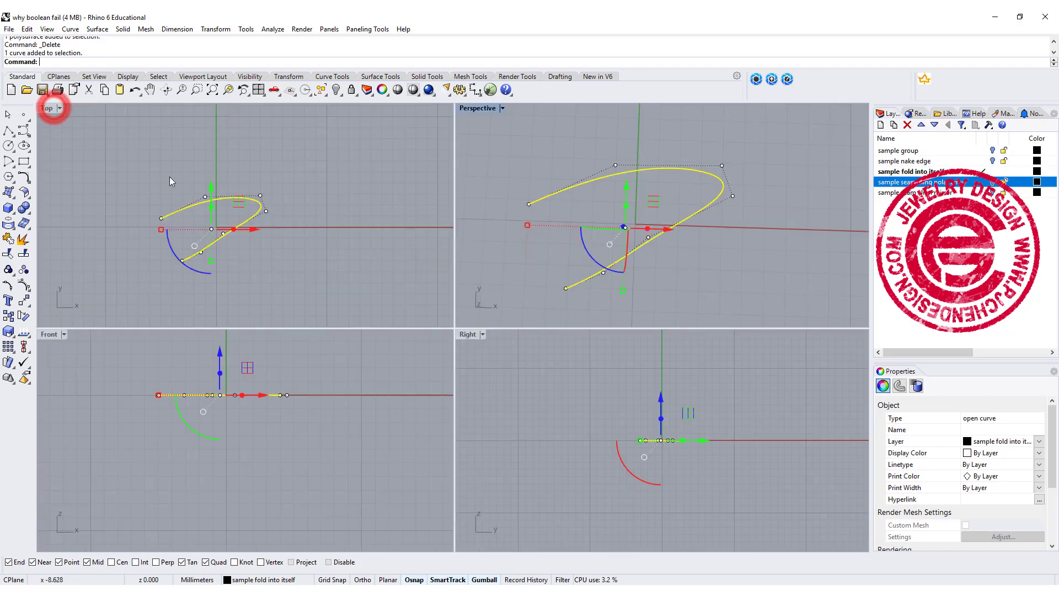
click(44, 110)
double_click(44, 109)
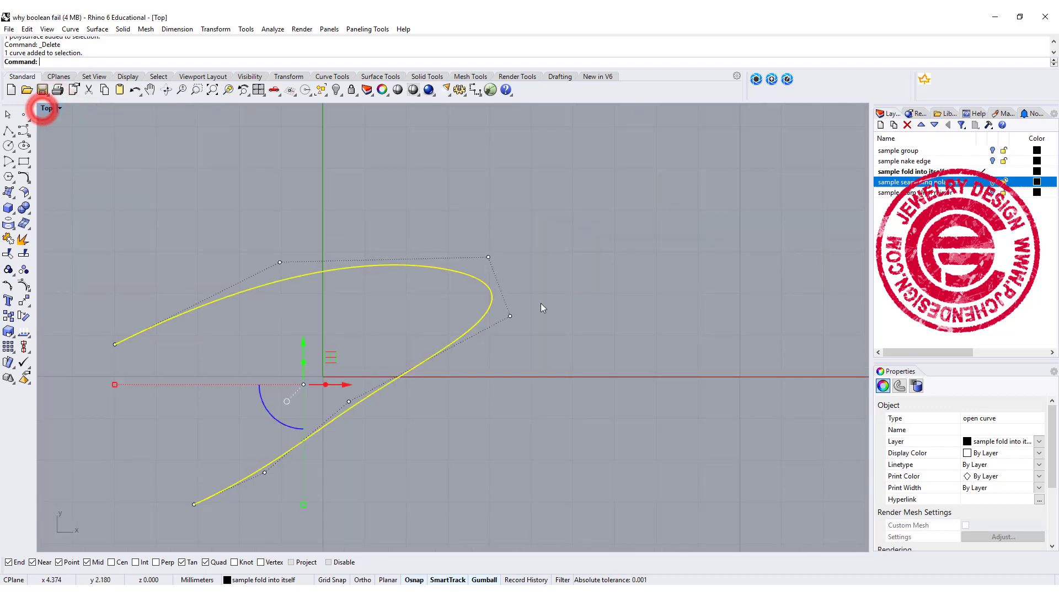
scroll(501, 299, down, 2)
right_drag(529, 280, 551, 281)
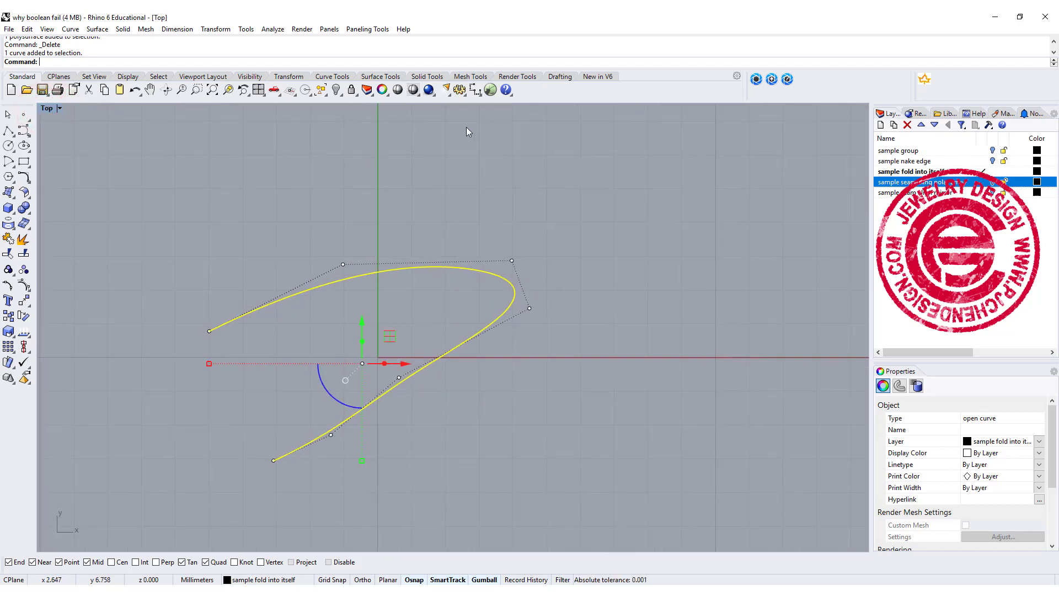
click(477, 94)
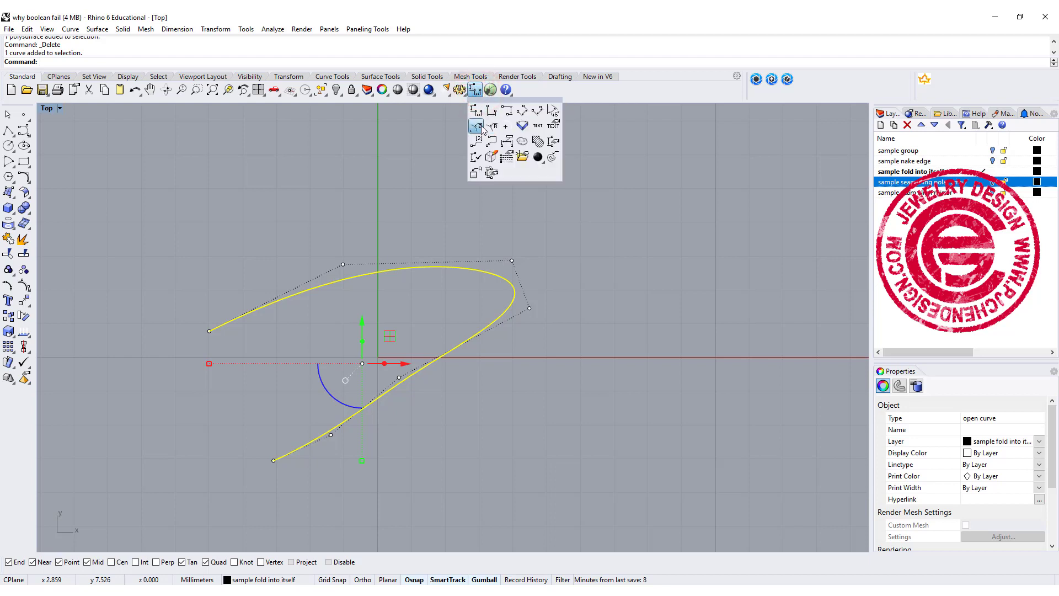
click(492, 126)
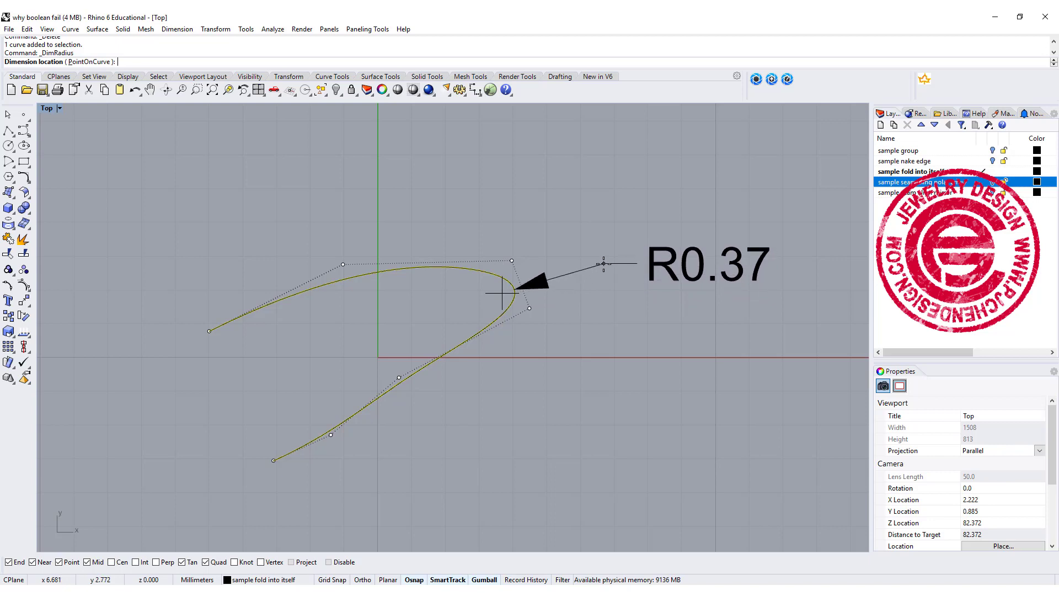
click(604, 265)
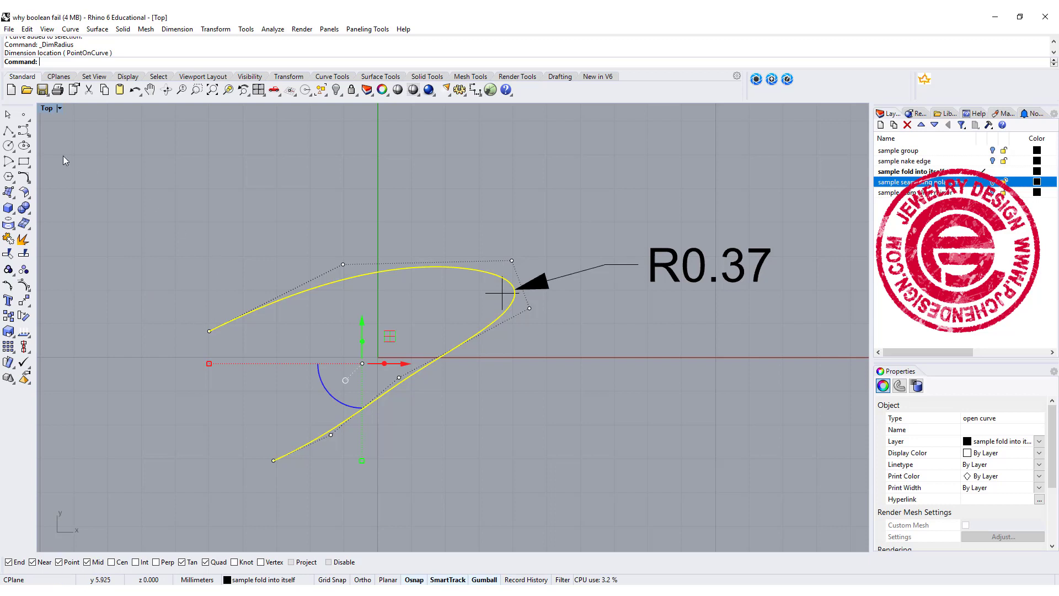
Create a round-capped pipe along the curve with a radius of 0.36 mm at both ends
click(8, 207)
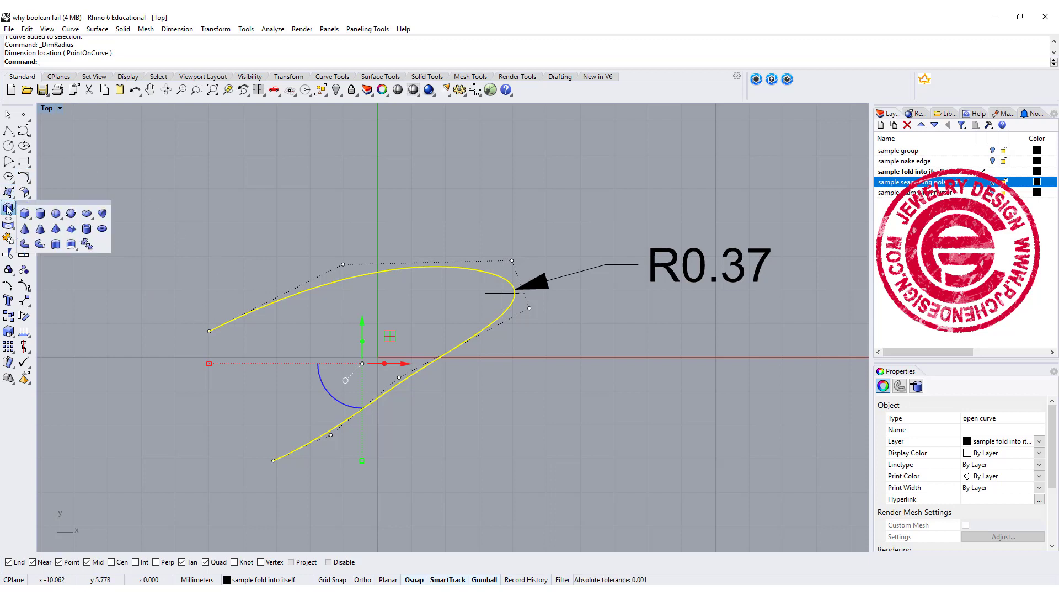
click(42, 244)
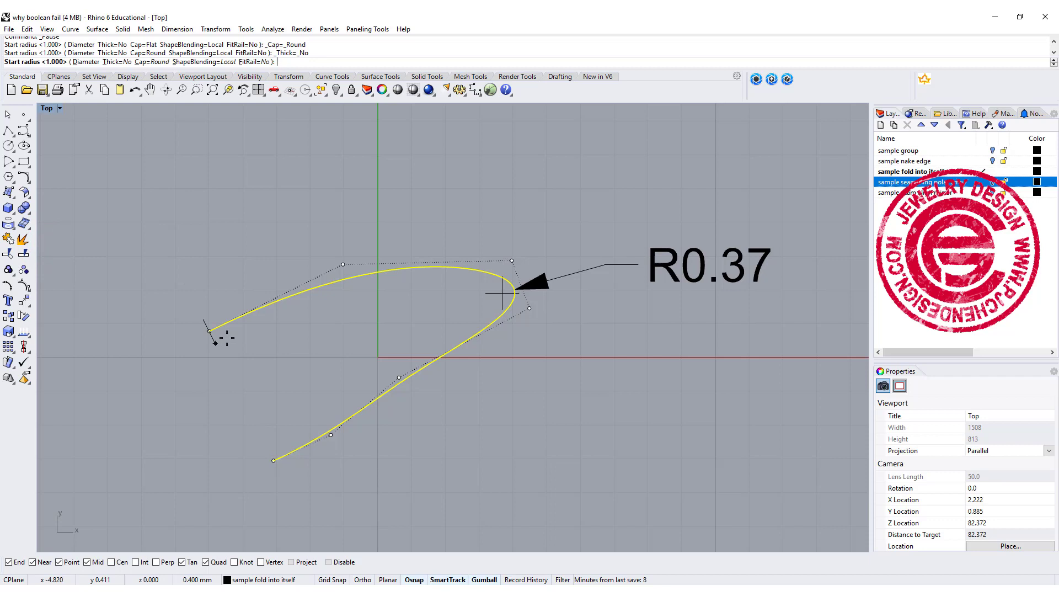
text(0)
key(Return)
key(Return)
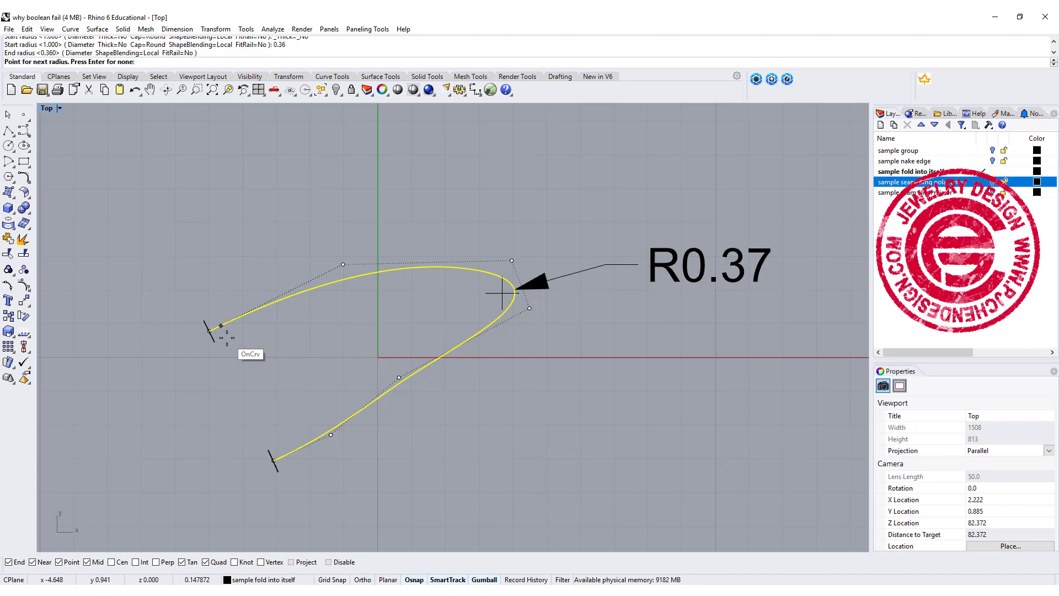
key(Return)
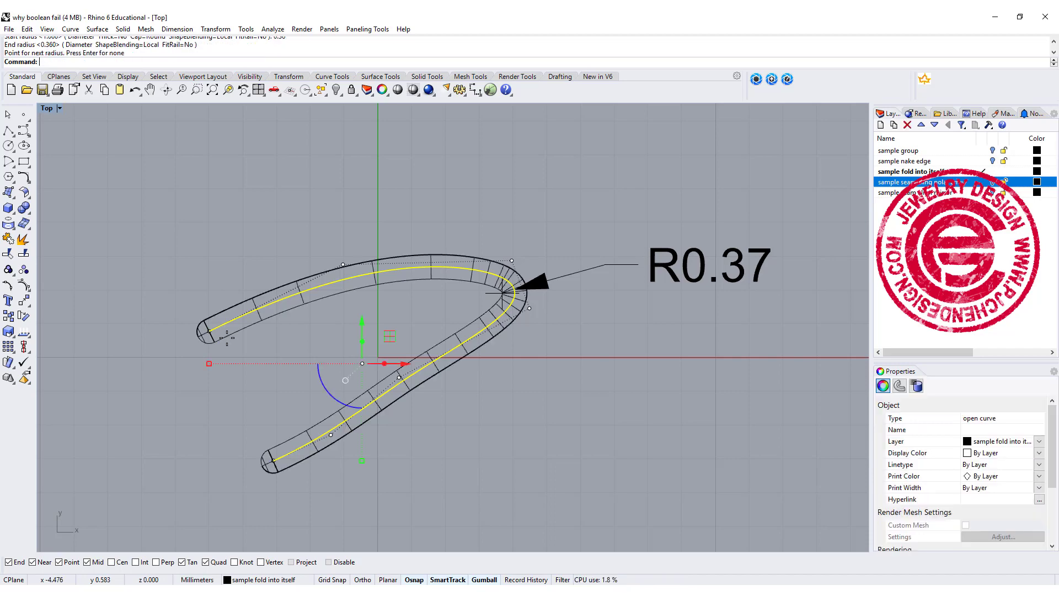
Inspect the inner side of the thin pipe's bend against the curve's radius centre and delete the pipe
click(575, 346)
scroll(578, 345, up, 5)
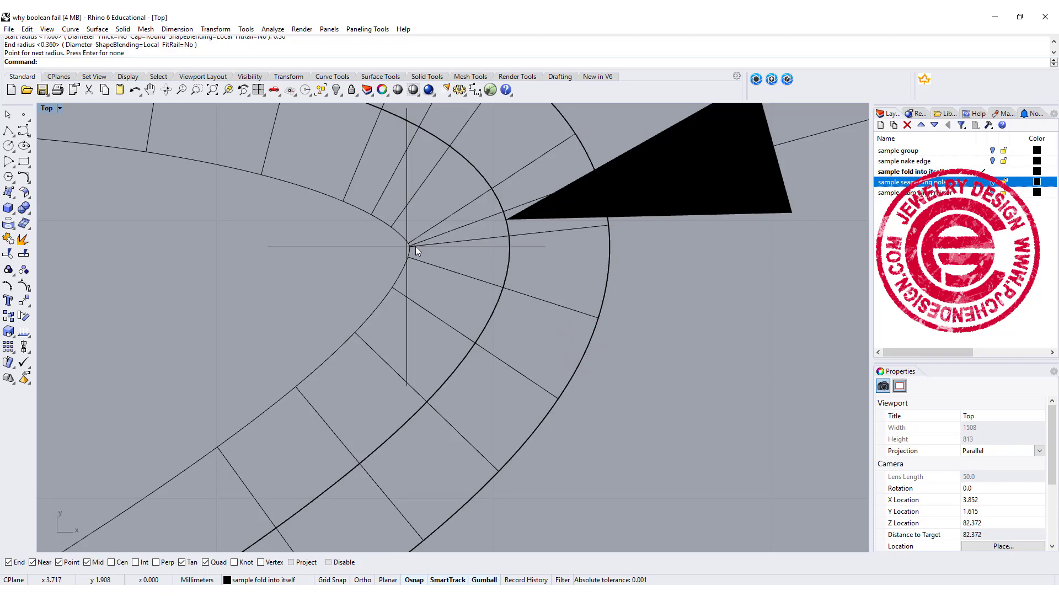
scroll(415, 246, down, 5)
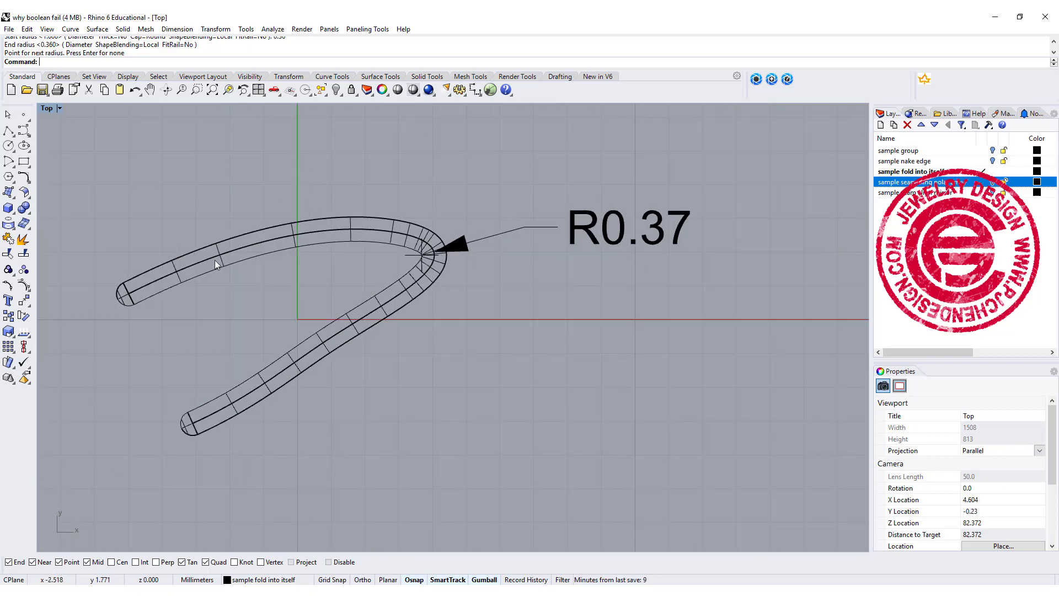
scroll(279, 262, up, 3)
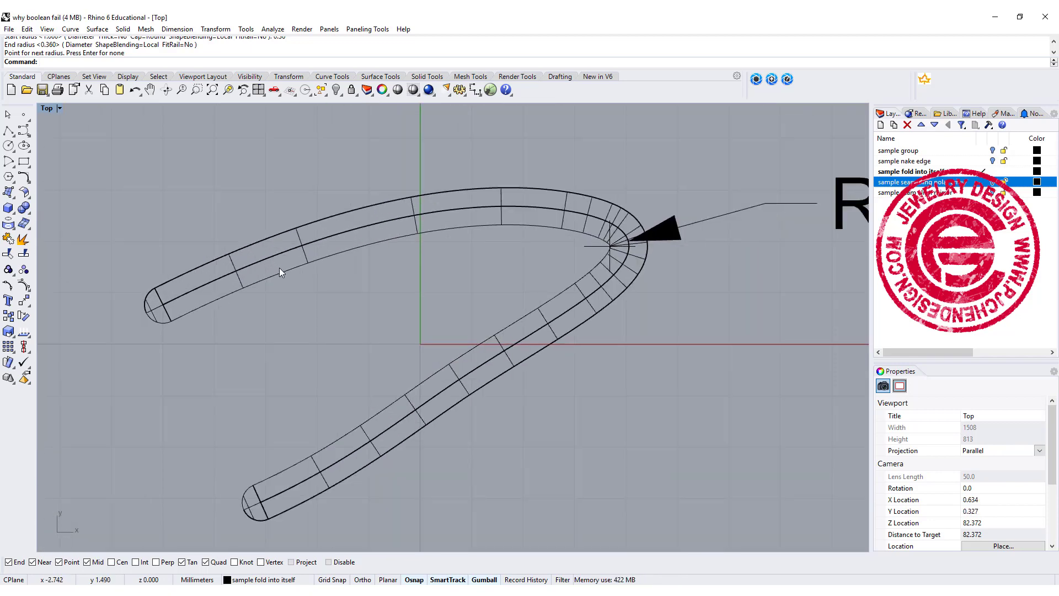
click(270, 278)
key(Delete)
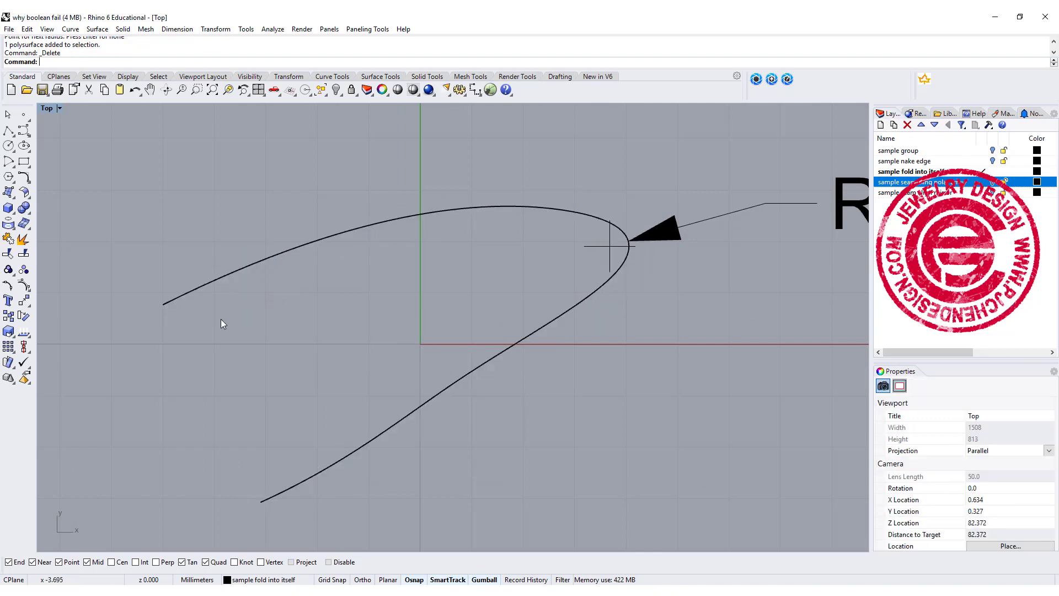
Create a round-capped pipe along the curve with a radius of about 0.84 mm at both ends and 0.36 mm at the tight bend
click(187, 293)
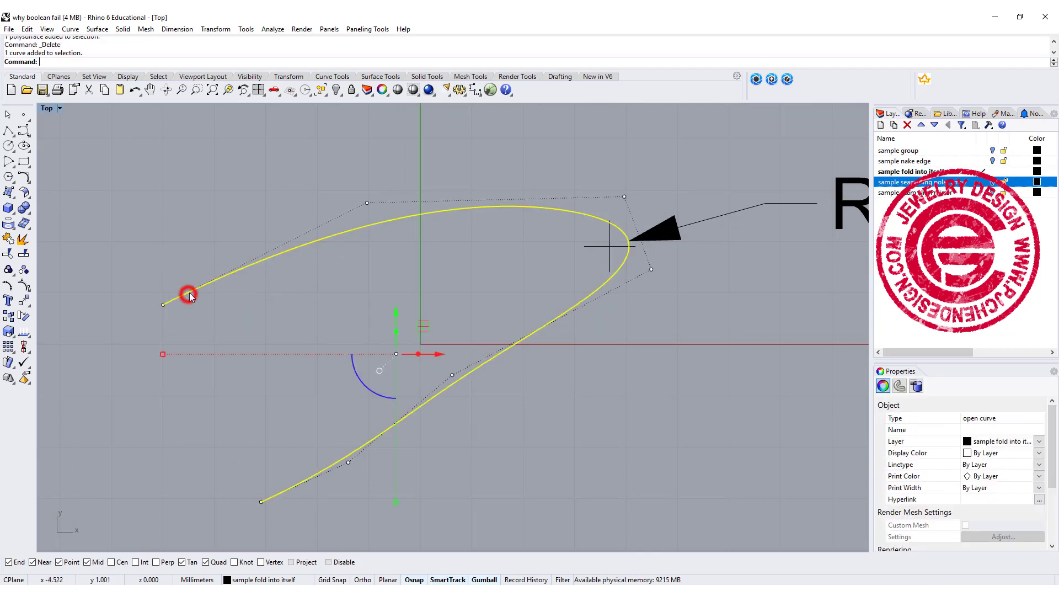
right_click(140, 197)
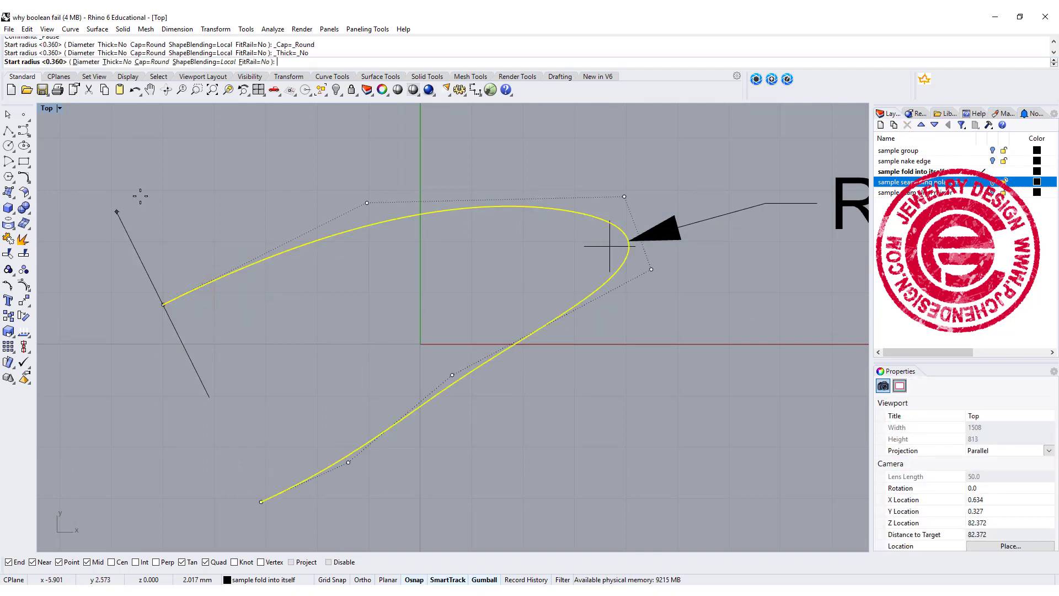
click(155, 260)
key(Return)
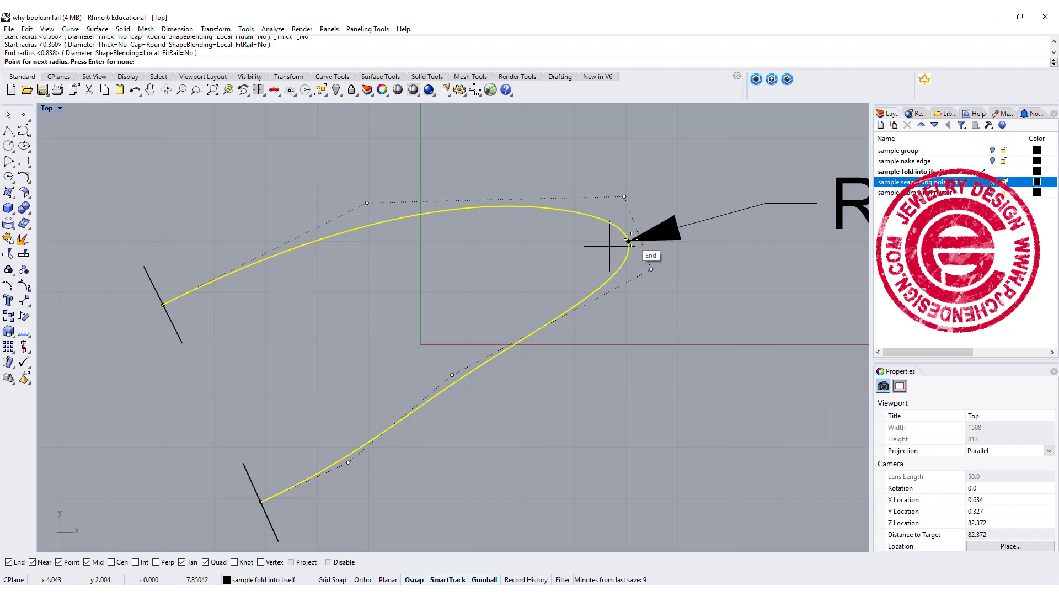
click(628, 241)
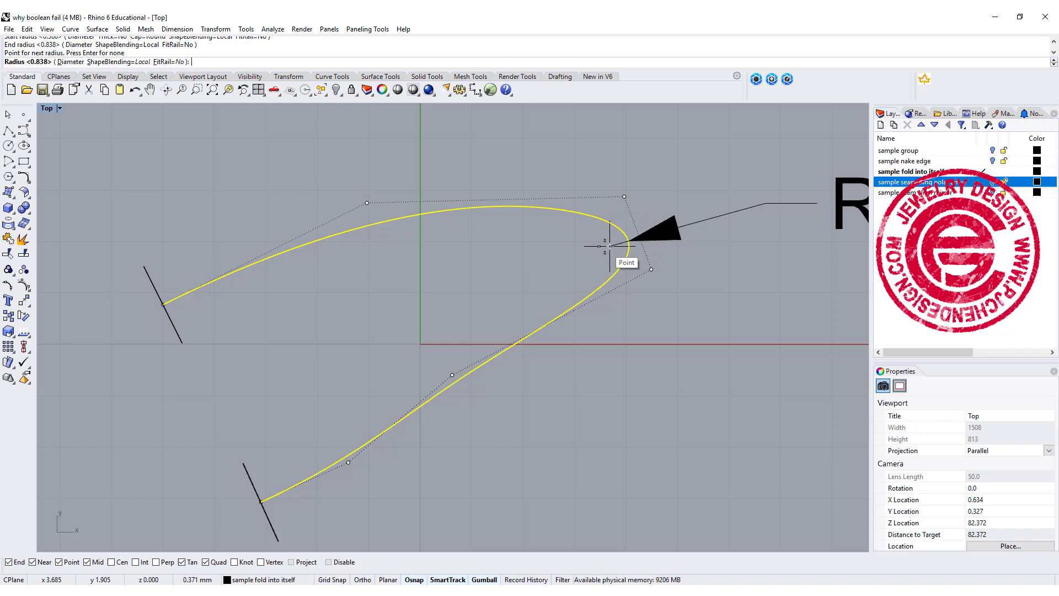
text(0.36)
key(Return)
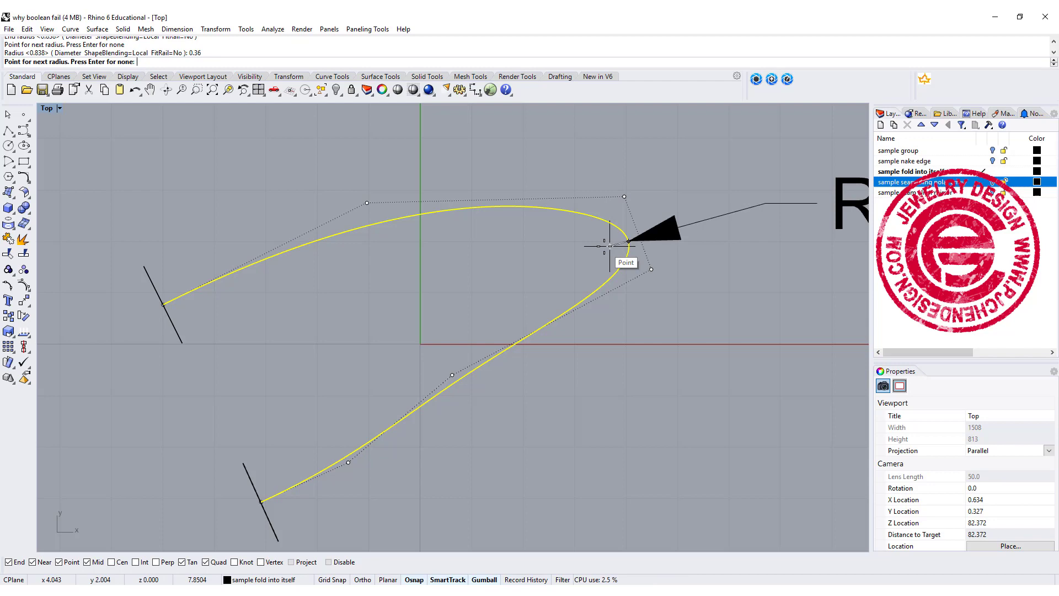
key(Return)
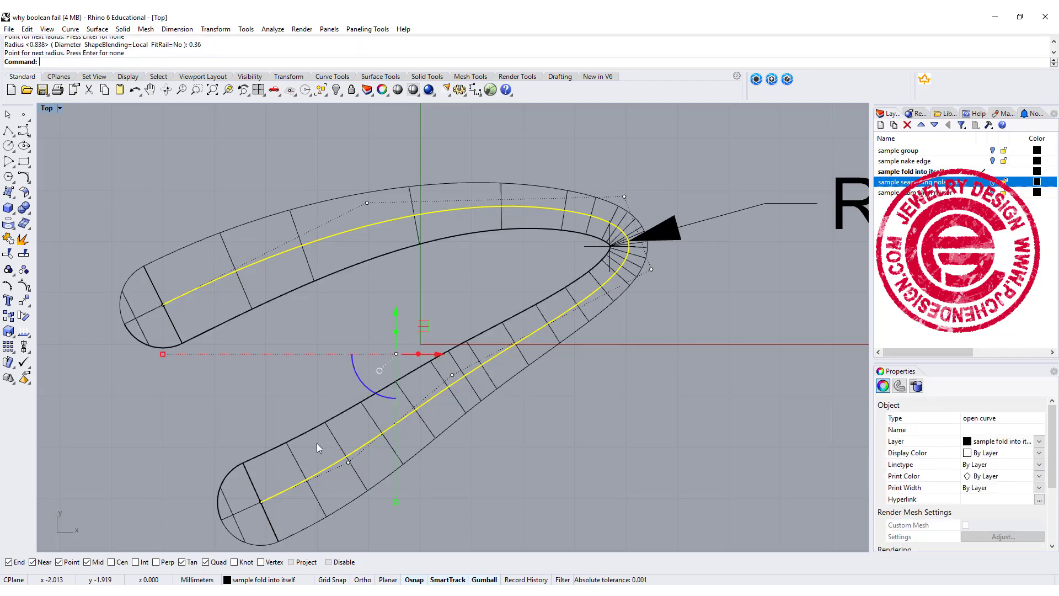
Examine how the variable-radius pipe narrows around the tight bend next to the radius dimension
scroll(500, 243, down, 3)
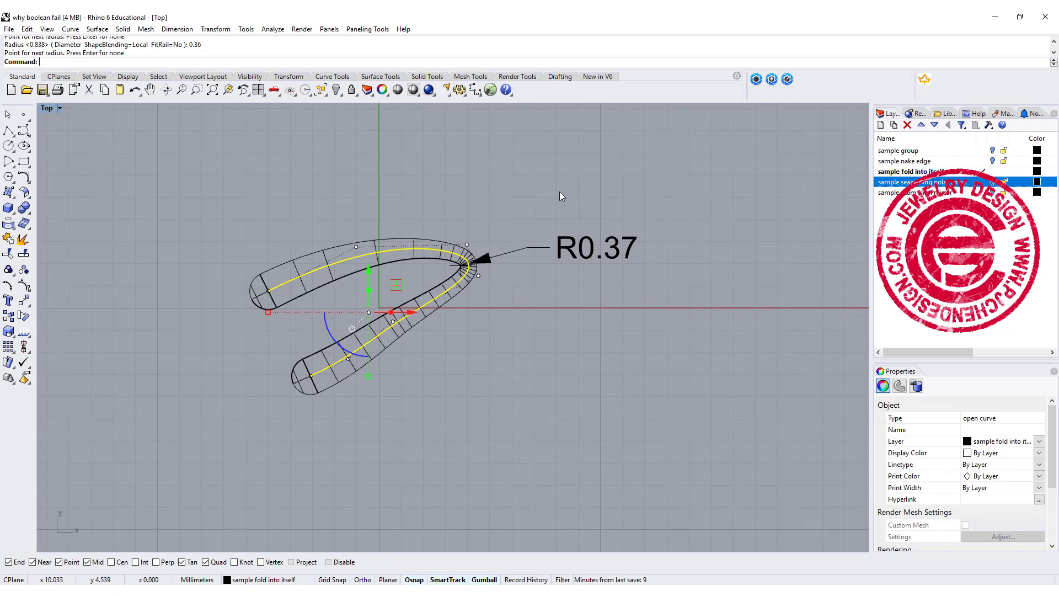
right_drag(437, 190, 432, 189)
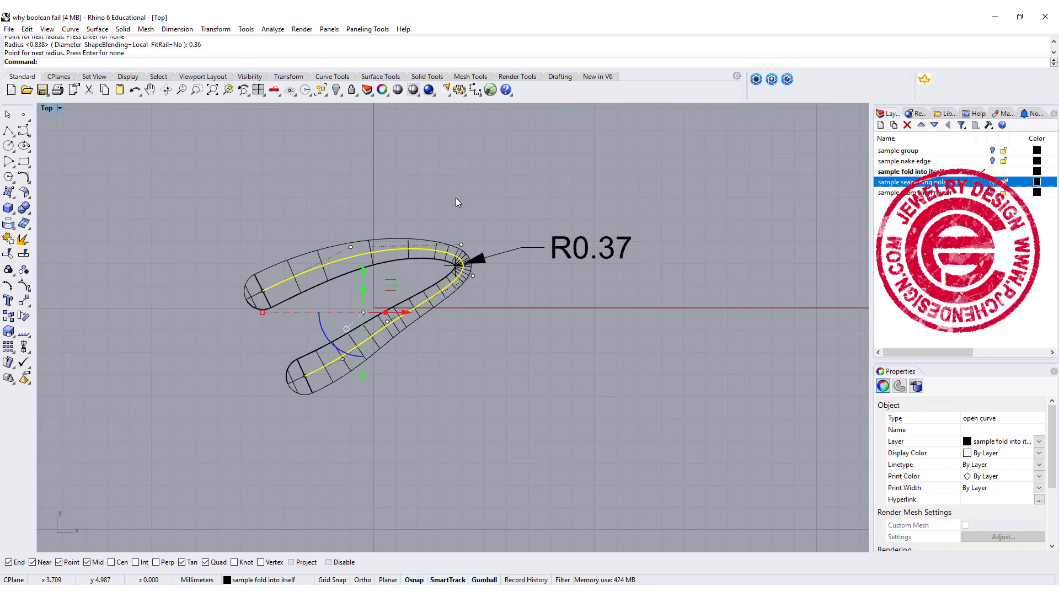
click(458, 198)
scroll(474, 193, down, 1)
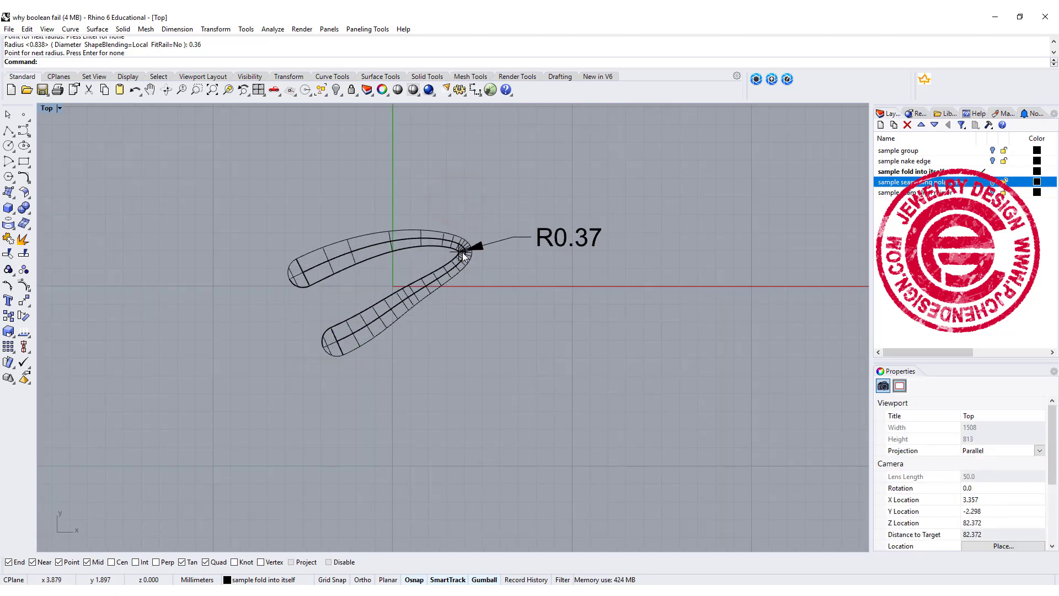
scroll(462, 253, up, 5)
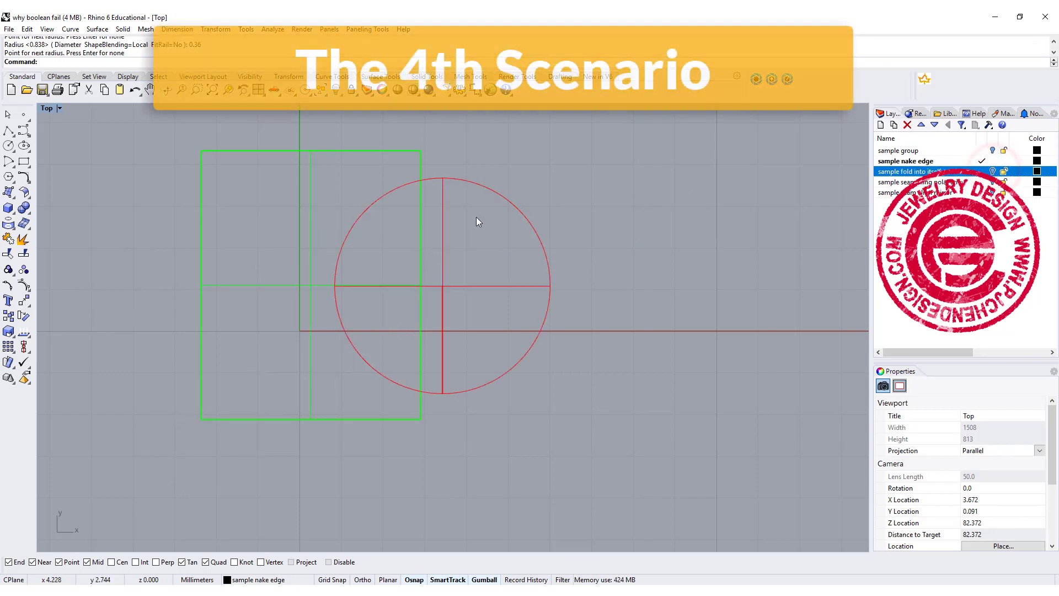
scroll(477, 220, down, 2)
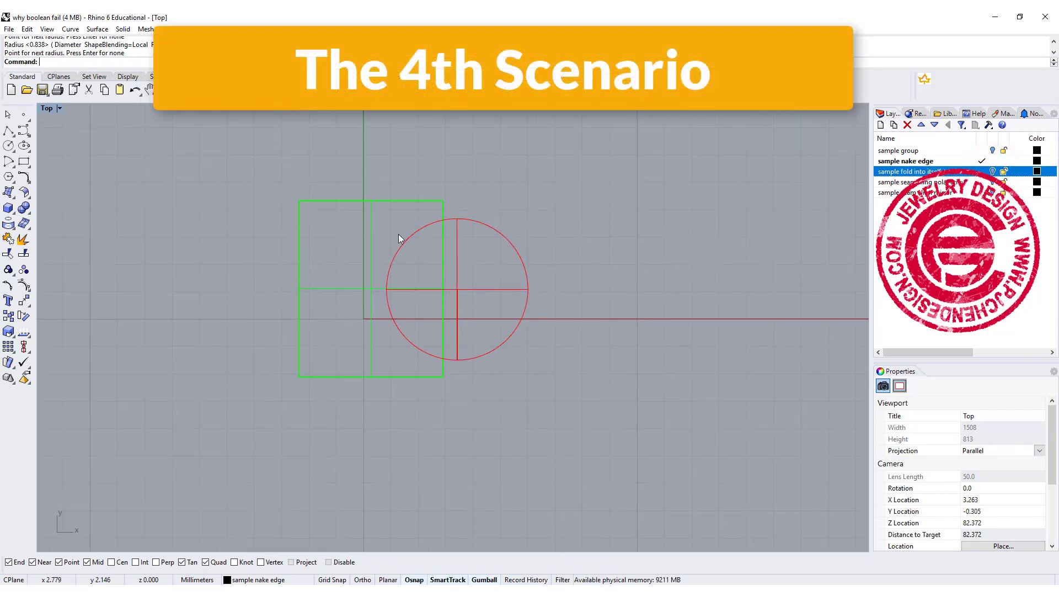
Check the red sphere's object type in its properties from a maximized Perspective view
double_click(48, 109)
double_click(480, 108)
right_drag(380, 291, 521, 258)
scroll(402, 242, down, 4)
click(521, 258)
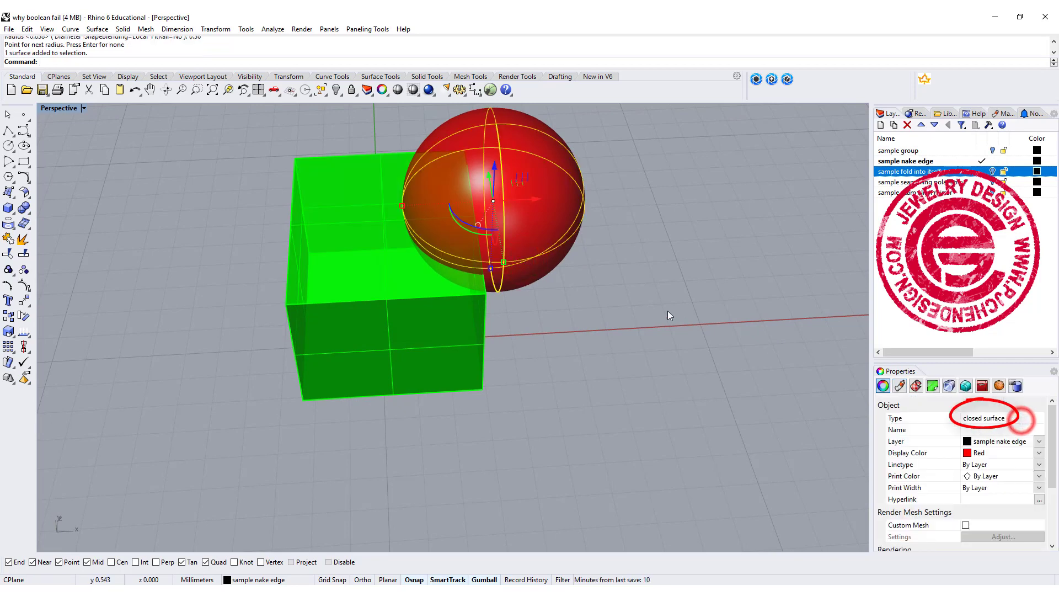
Group the pieces of the green box and check the box's object type in its properties
click(8, 269)
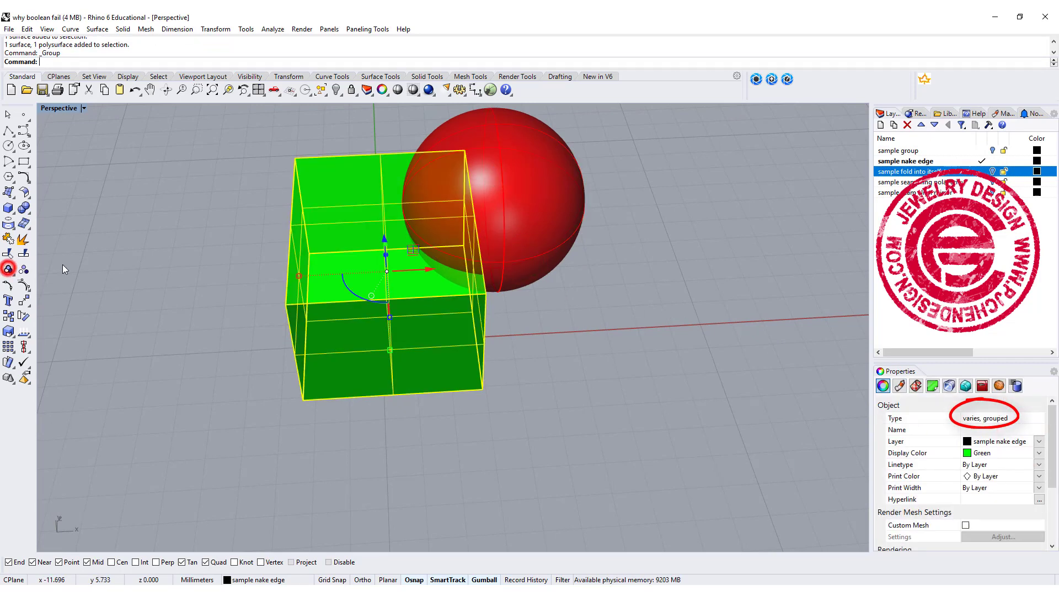
click(198, 262)
click(363, 322)
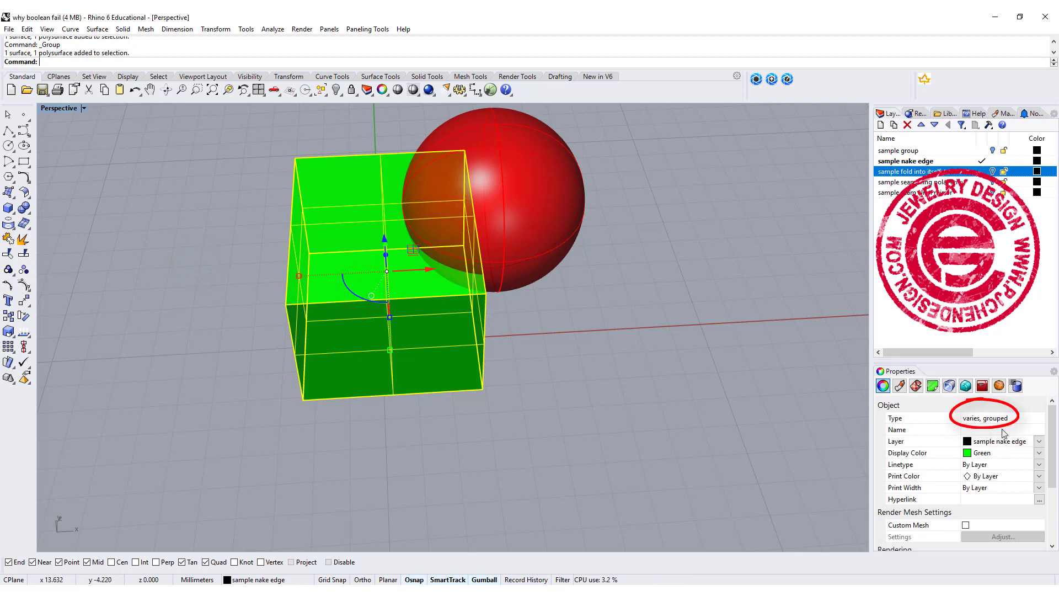
Boolean-union the grouped green box with the red sphere
click(608, 330)
shift+right_drag(546, 273, 544, 320)
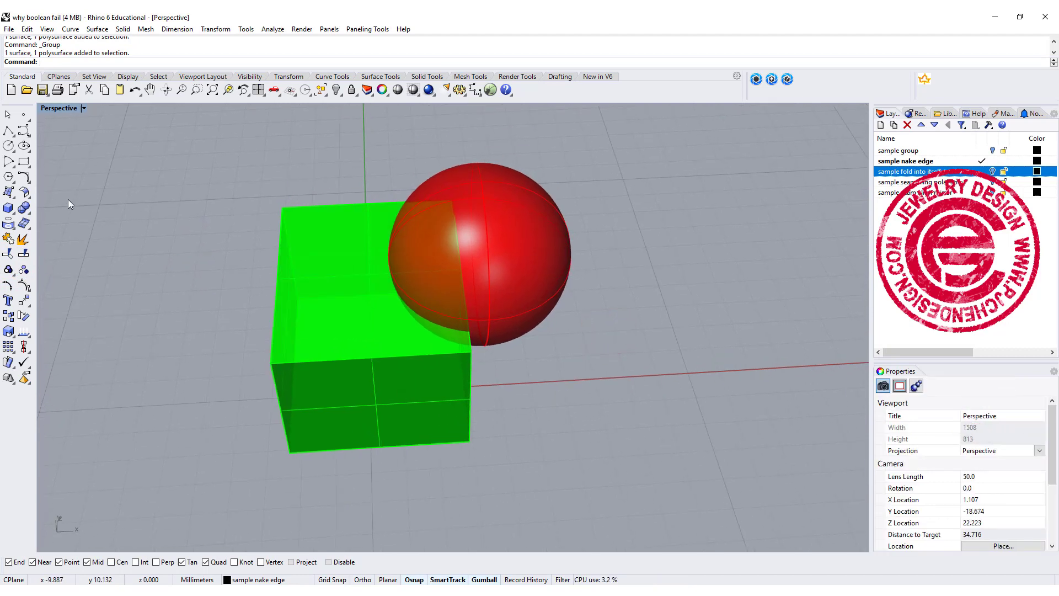
click(25, 212)
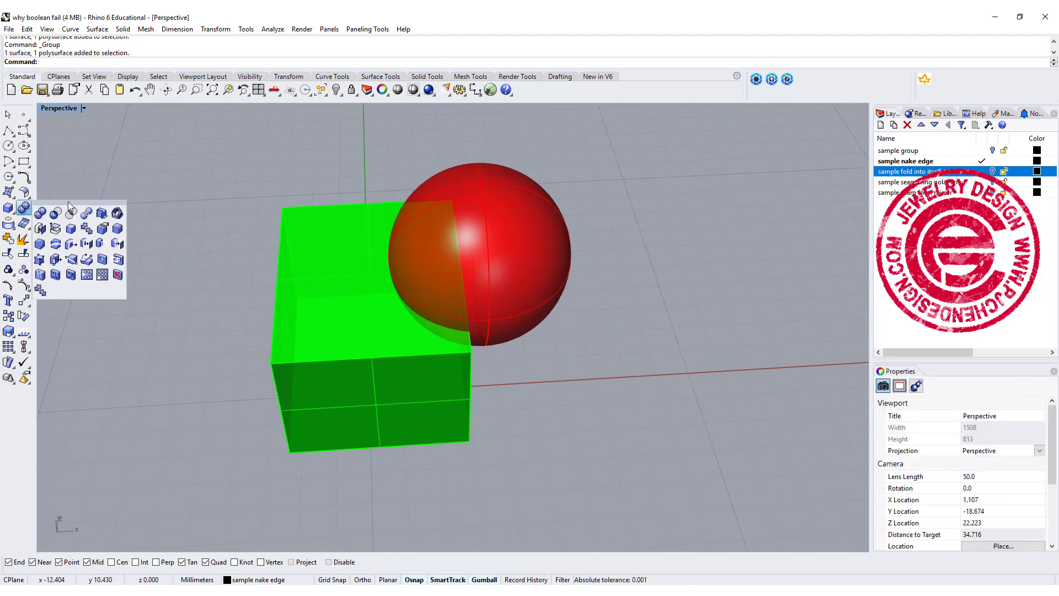
click(40, 212)
click(326, 283)
click(496, 276)
key(Return)
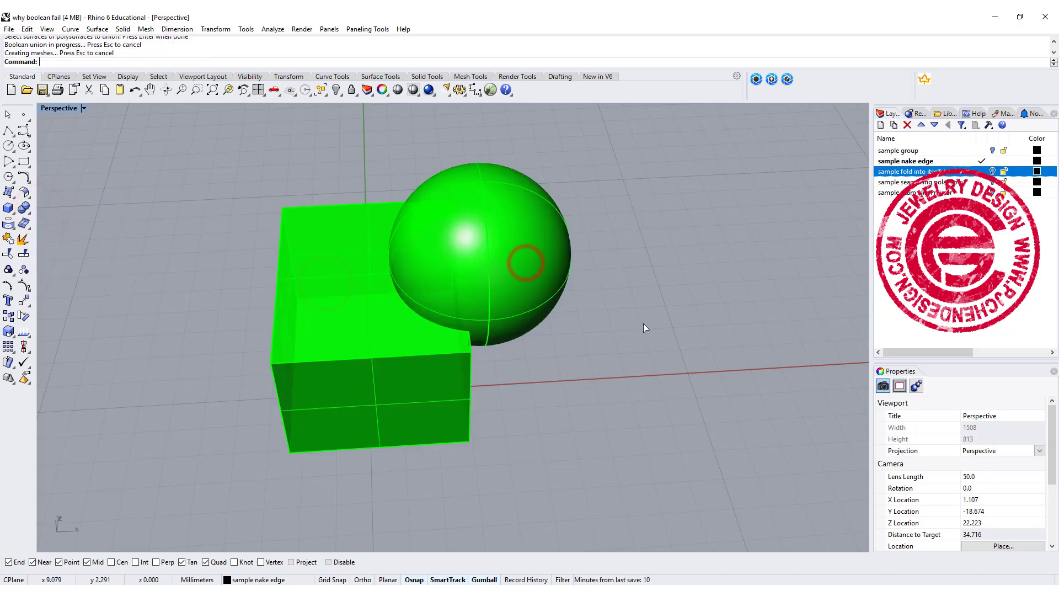
Check the merged object's type in its properties and undo the Boolean union
click(500, 282)
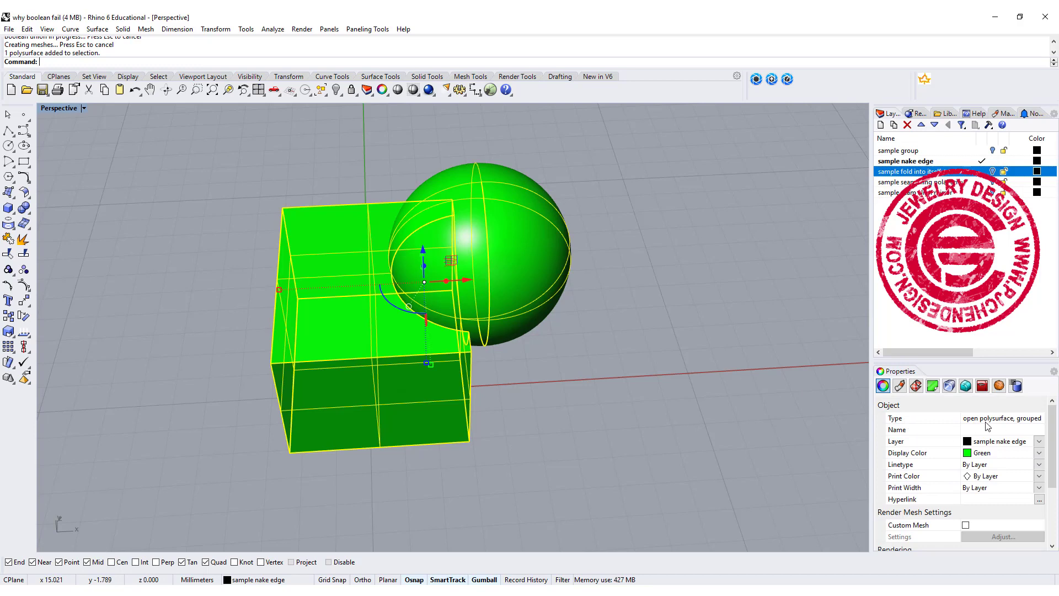
key(ctrl+z)
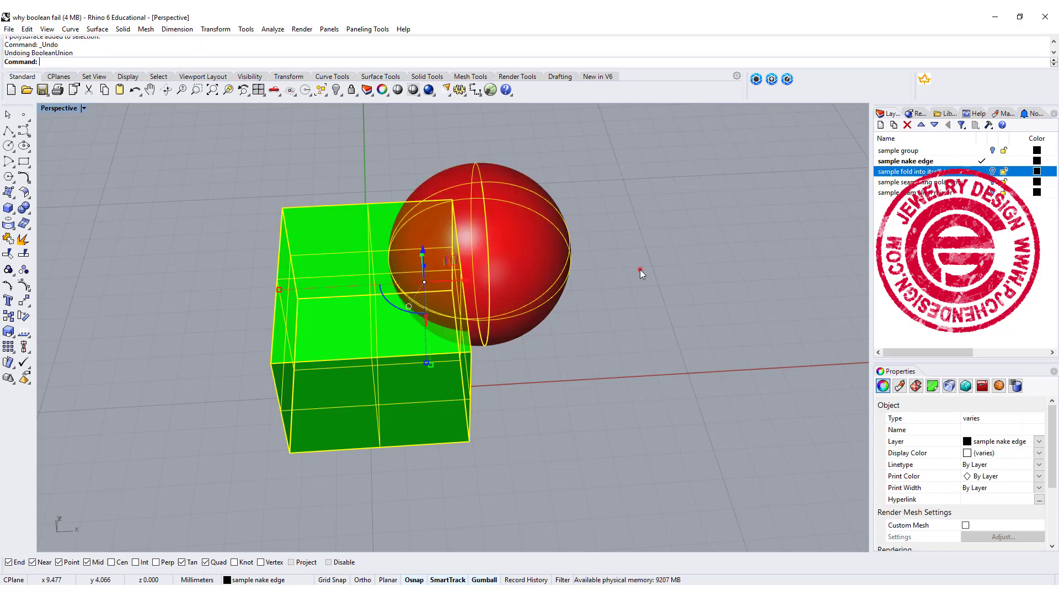
right_drag(640, 269, 524, 289)
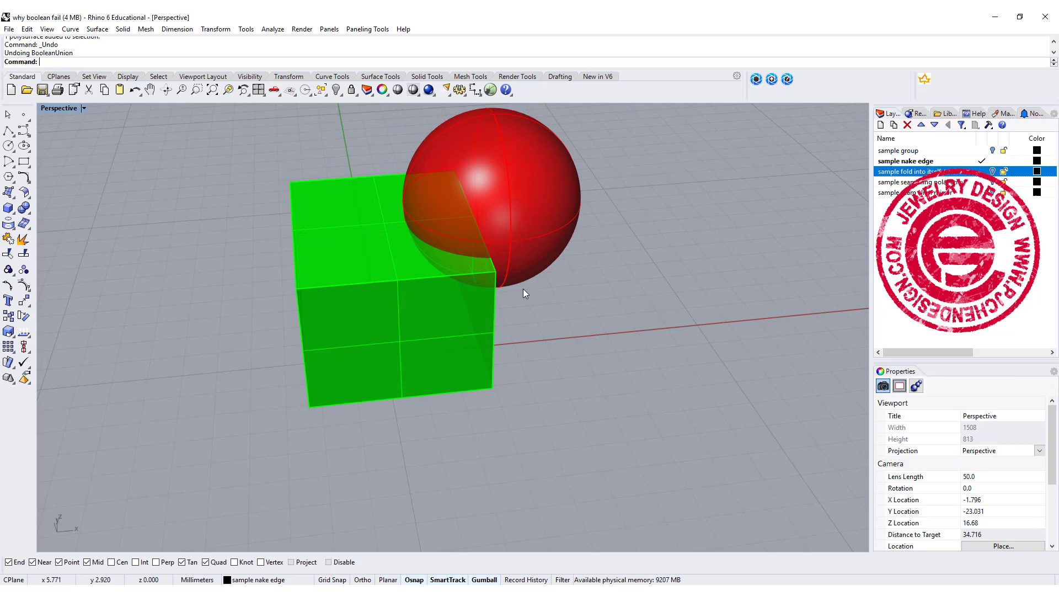
Ungroup the green box and check the object types of its body and its separate top surface
click(524, 289)
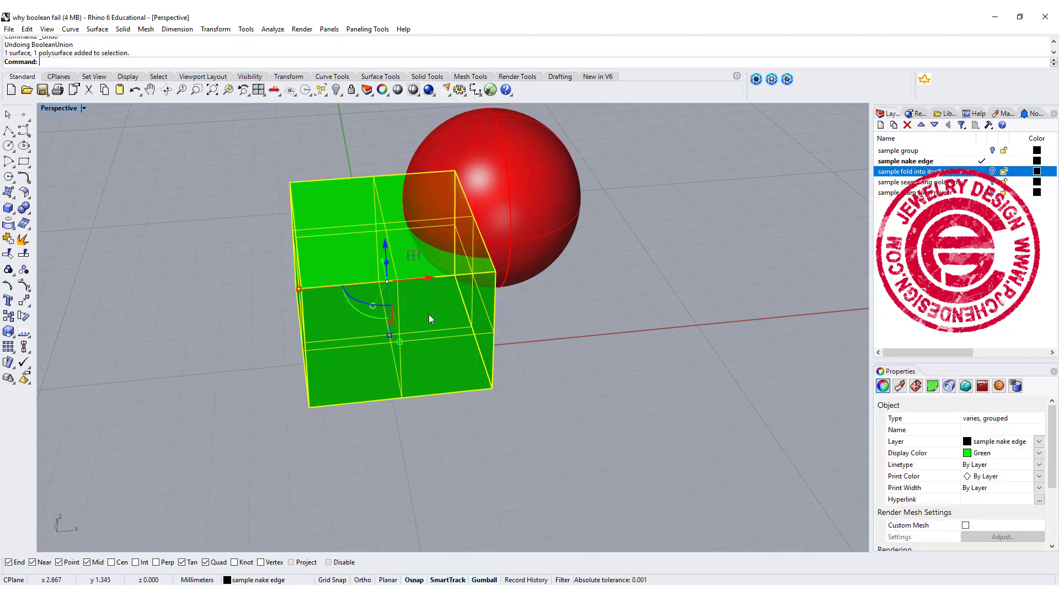
click(25, 269)
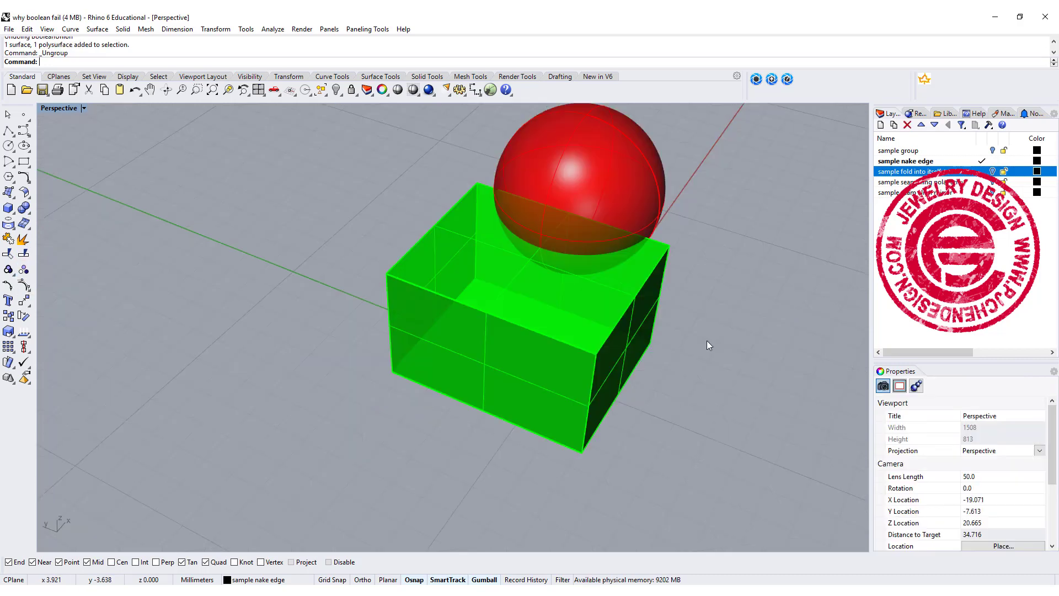
right_drag(707, 346, 621, 331)
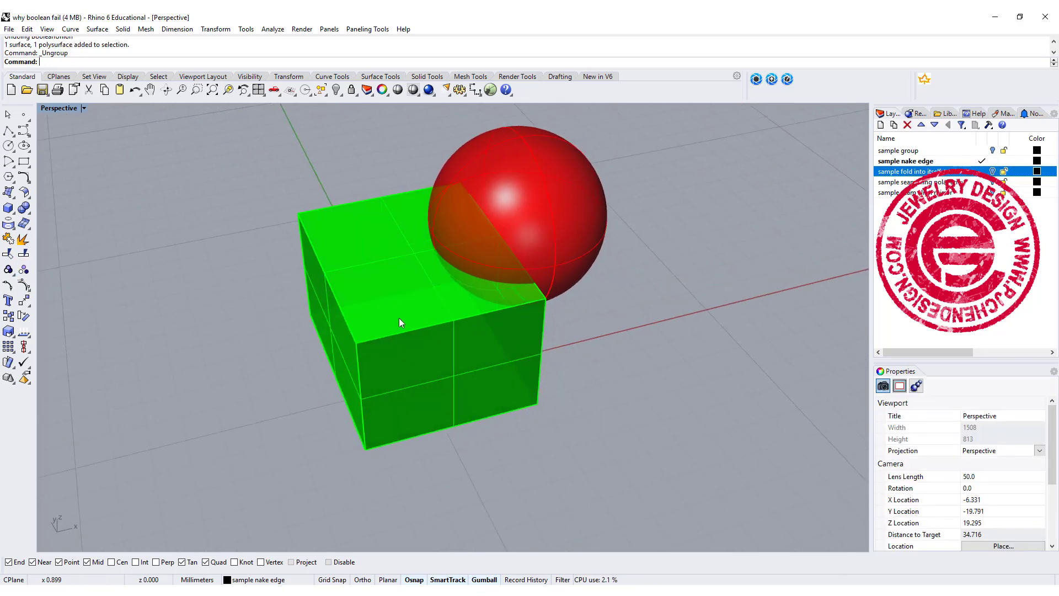
click(360, 244)
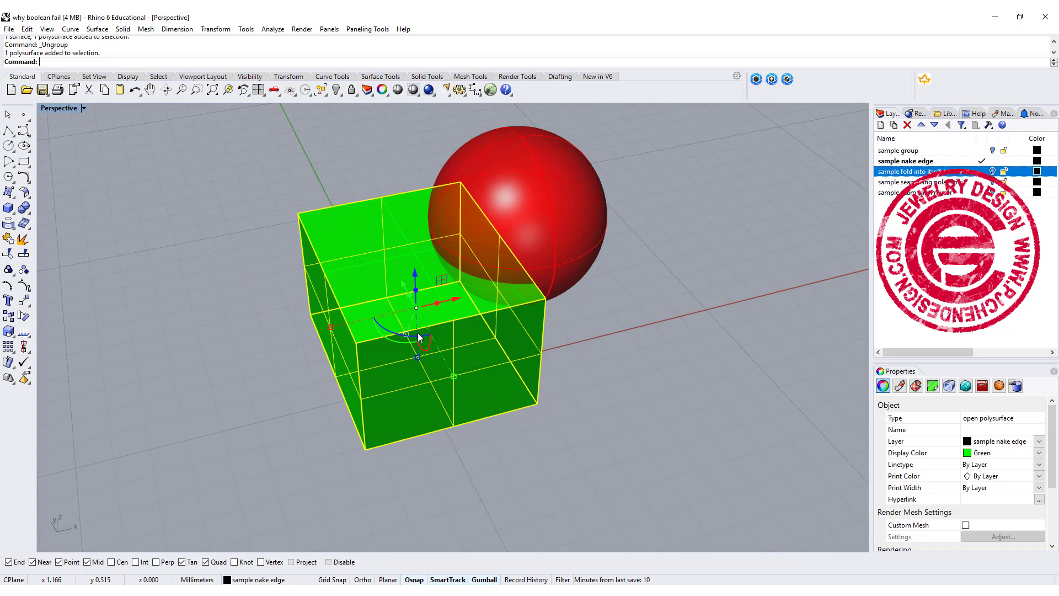
click(363, 263)
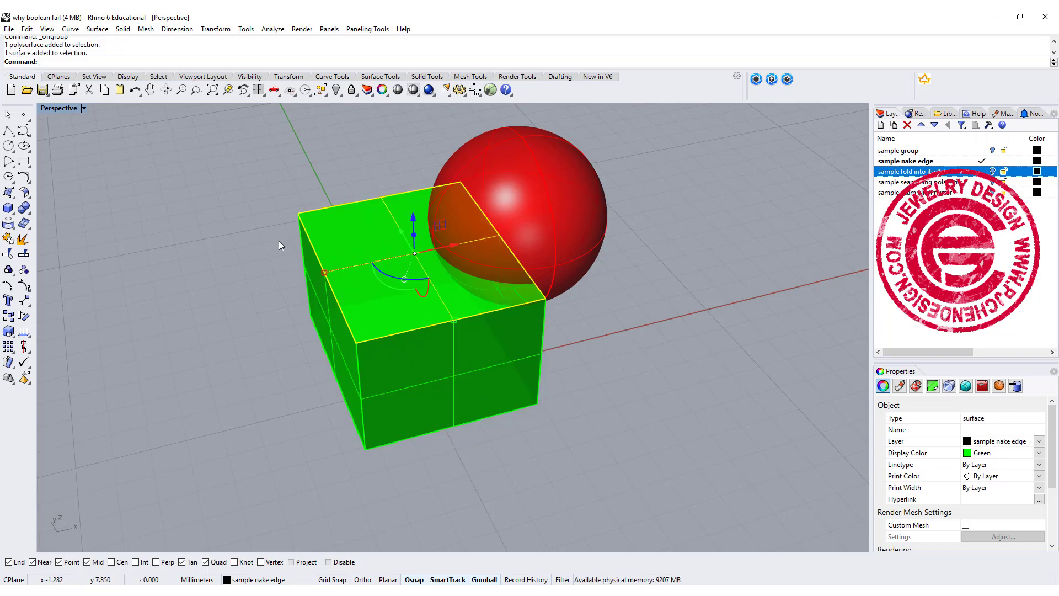
click(237, 236)
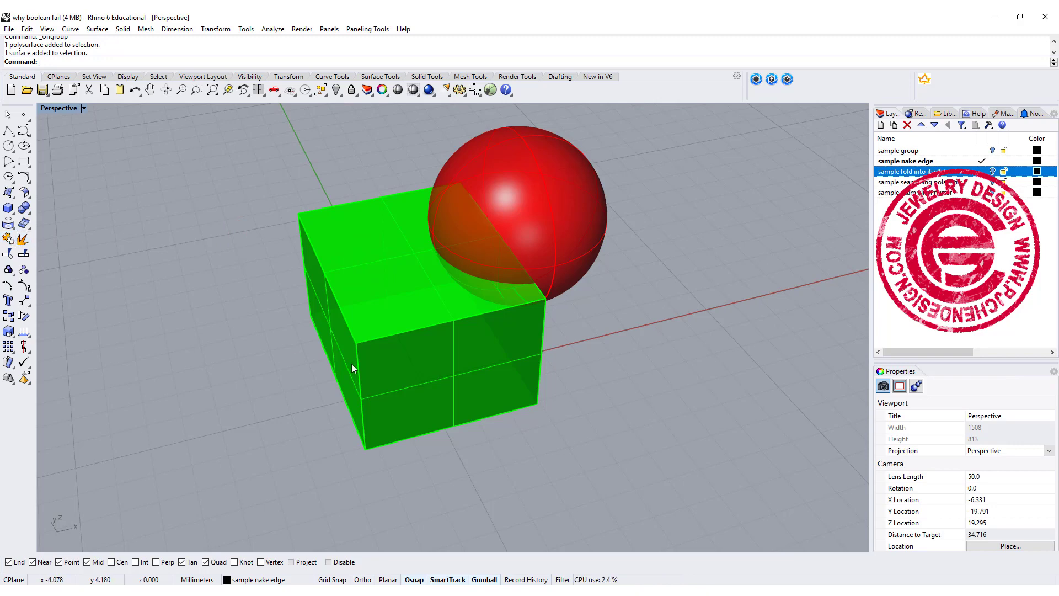
Join the green box's body and top surface into one polysurface
drag(306, 317, 305, 316)
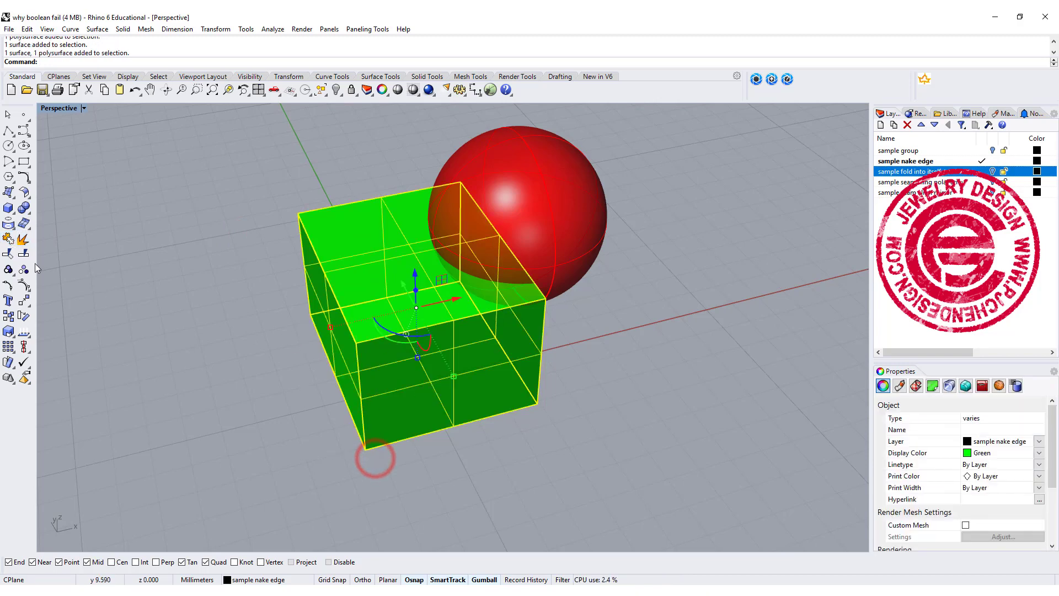
click(8, 248)
click(173, 296)
Check the object types of the red sphere and the joined green box in their properties
click(528, 239)
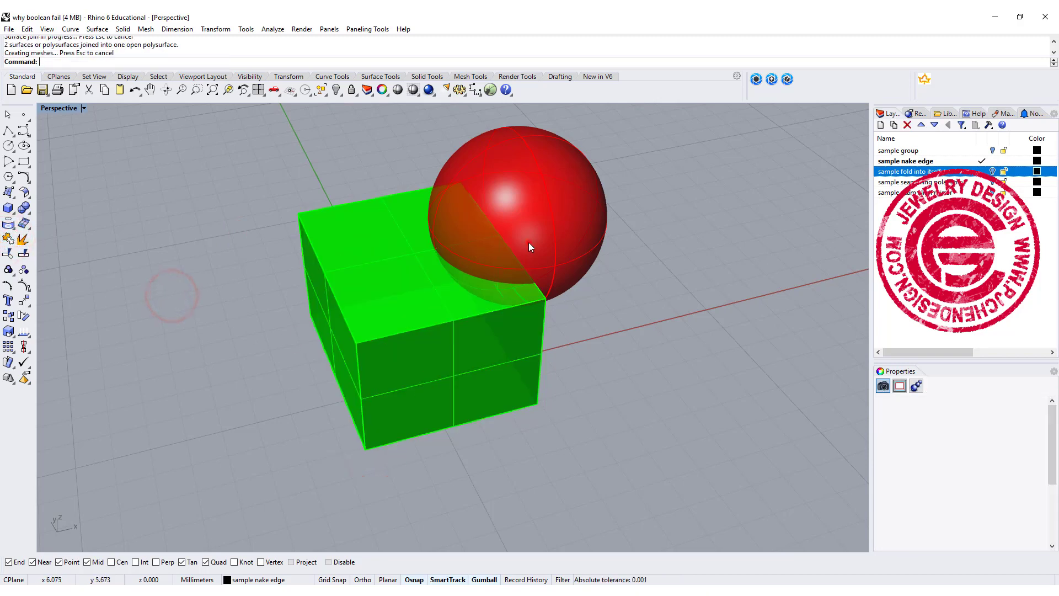
click(420, 269)
click(676, 313)
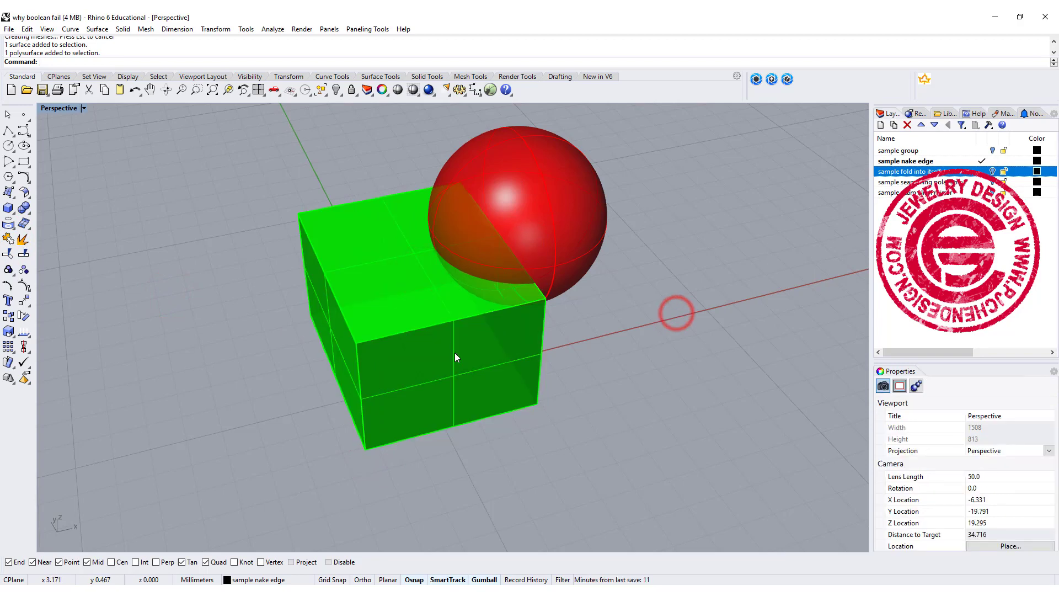
click(419, 358)
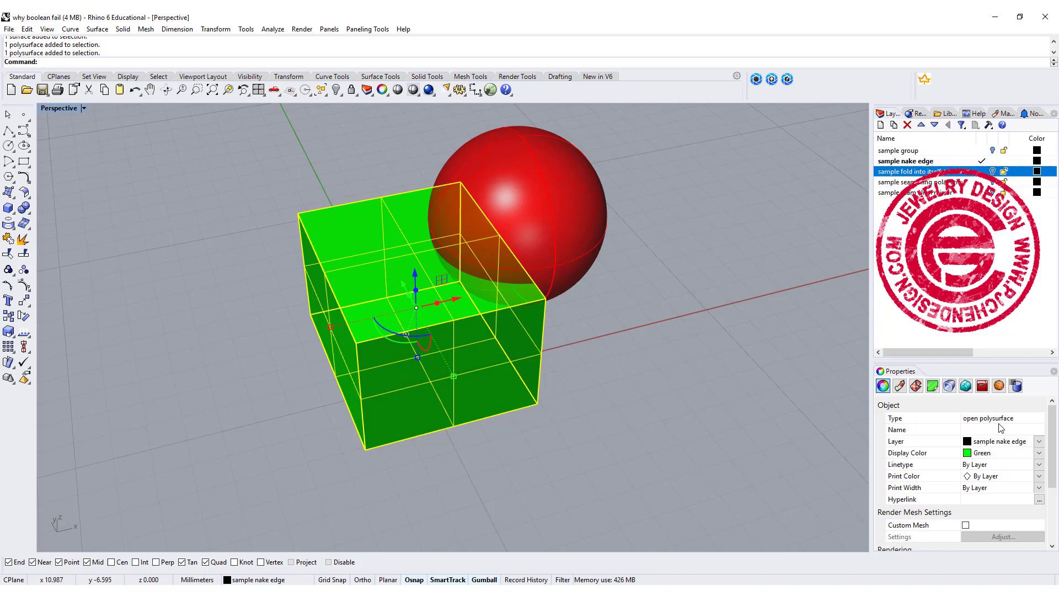
click(704, 363)
Boolean-union the joined green box with the red sphere
right_drag(610, 343, 551, 337)
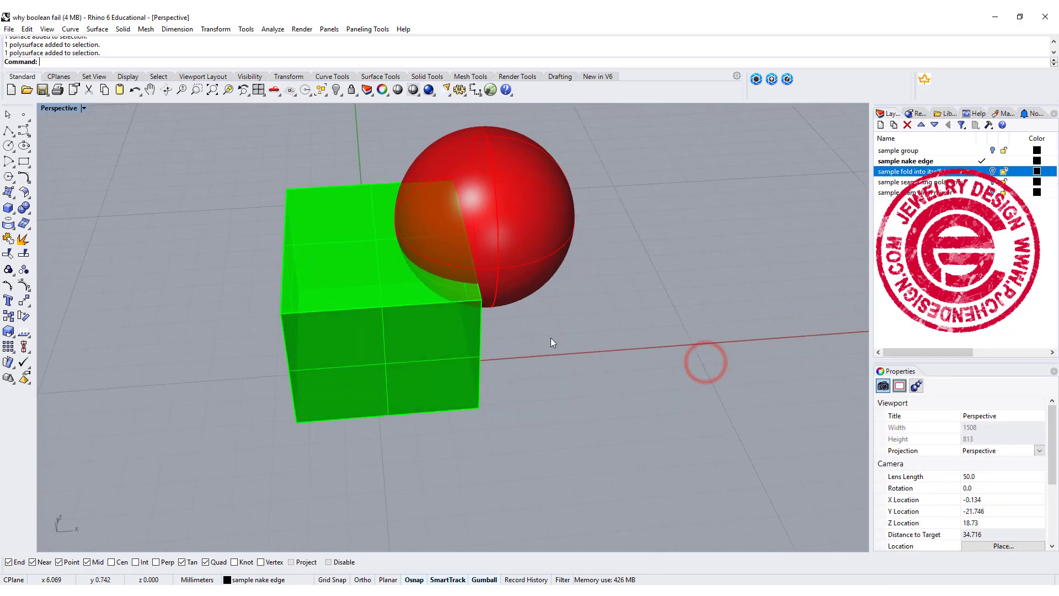
click(23, 207)
click(352, 279)
click(525, 229)
key(Return)
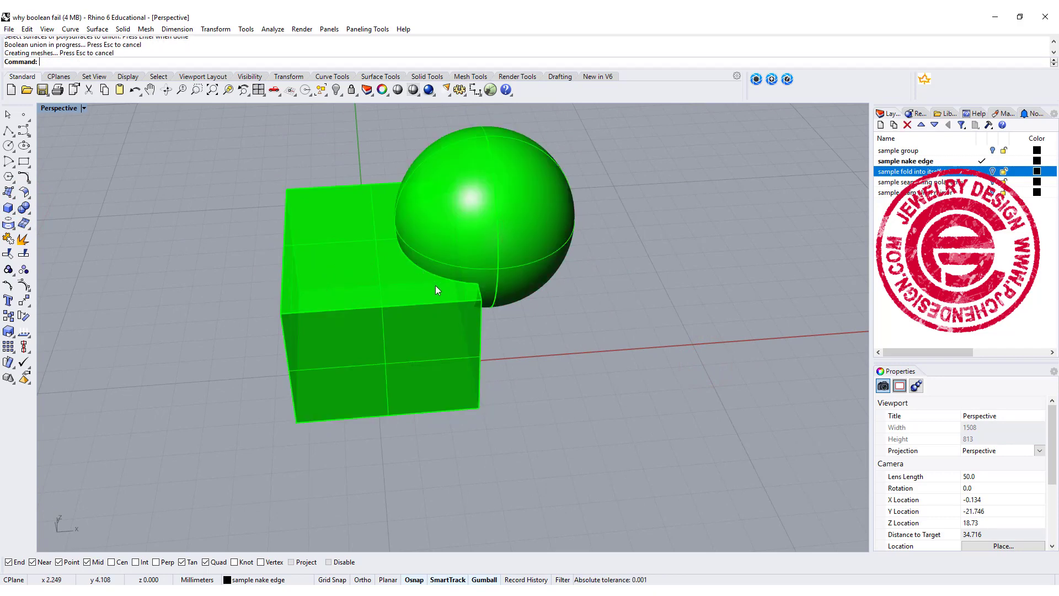
Check the type of the box-and-sphere union and examine the box's upper corner and side edge up close
right_drag(432, 292, 457, 332)
click(359, 311)
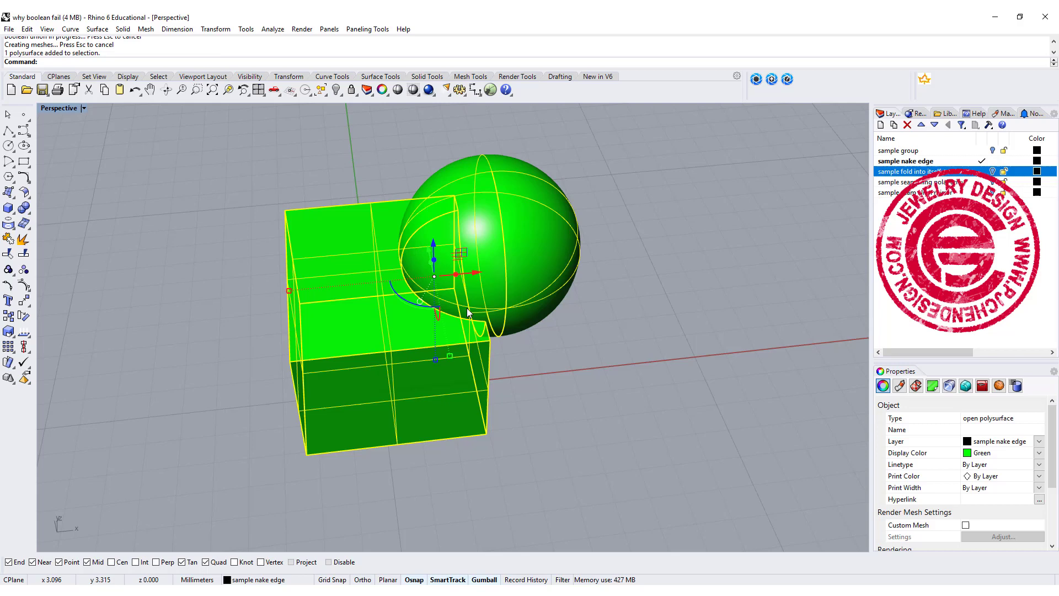
right_drag(468, 313, 451, 329)
scroll(435, 343, up, 7)
scroll(435, 343, down, 3)
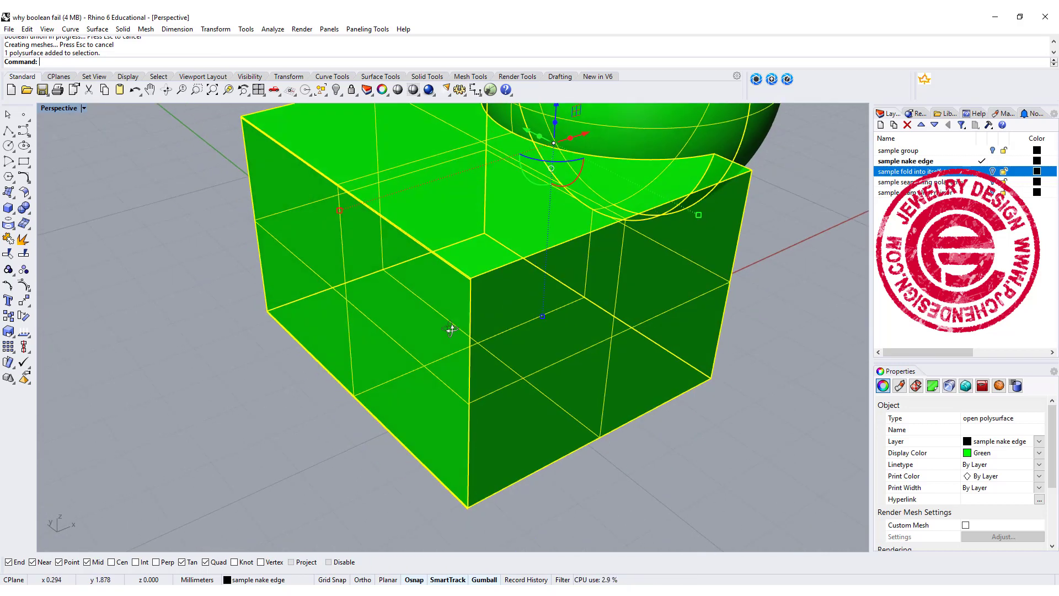
scroll(452, 329, up, 1)
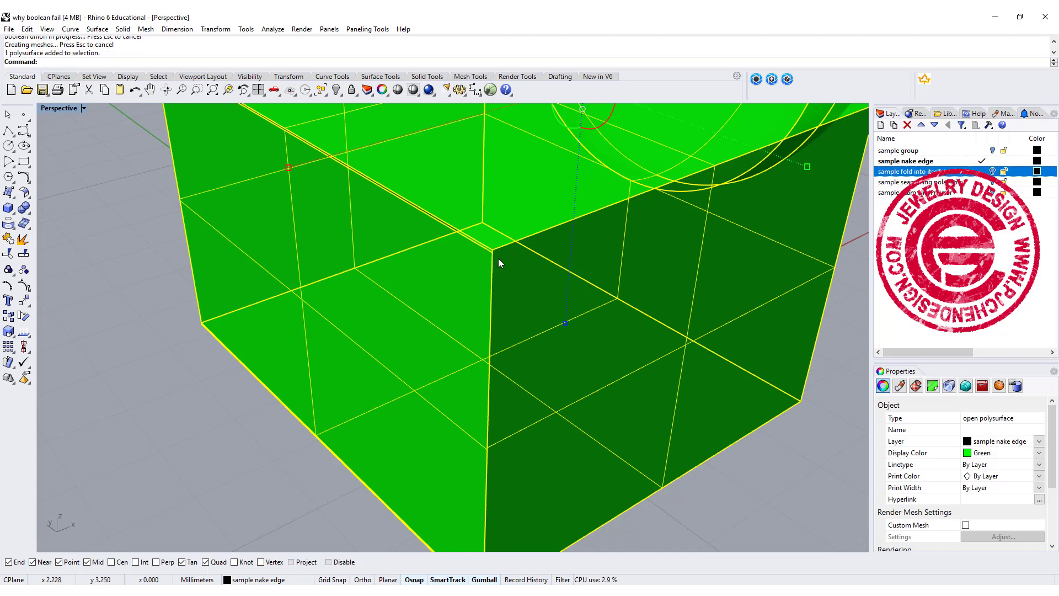
scroll(587, 295, down, 4)
Undo the Boolean union of the joined box and sphere and clear the selection
right_drag(581, 299, 538, 318)
key(ctrl+z)
click(651, 347)
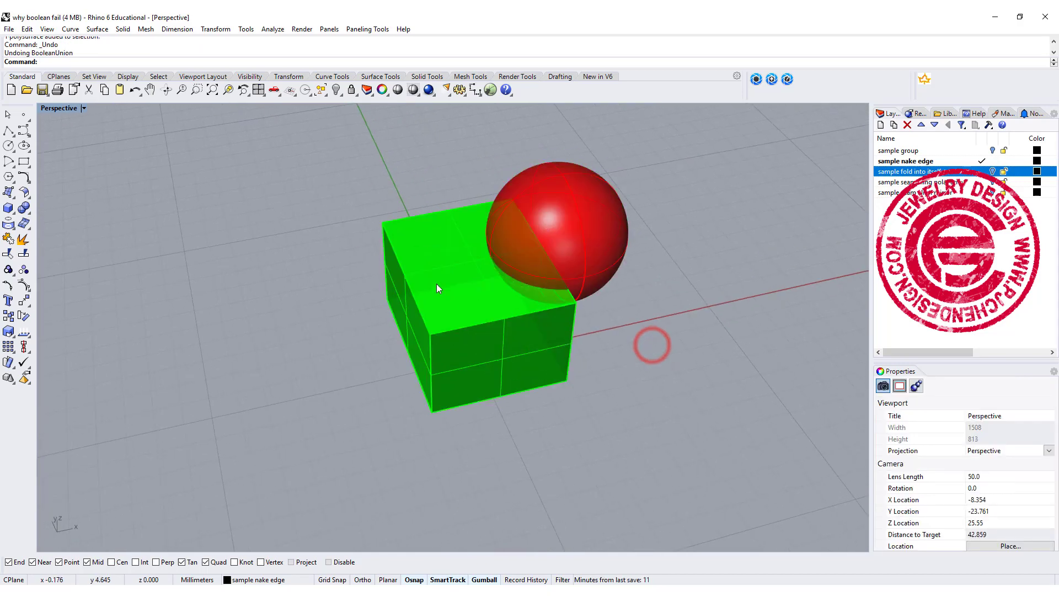
Show the green box's naked edges with edge analysis and examine them at the upper front corner
click(273, 29)
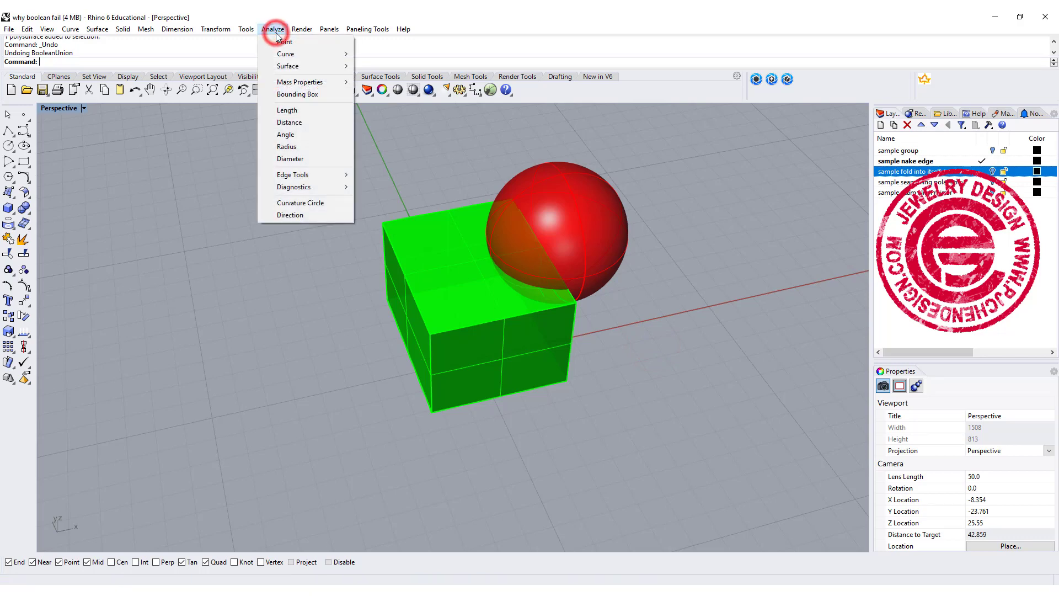
mouse_move(312, 178)
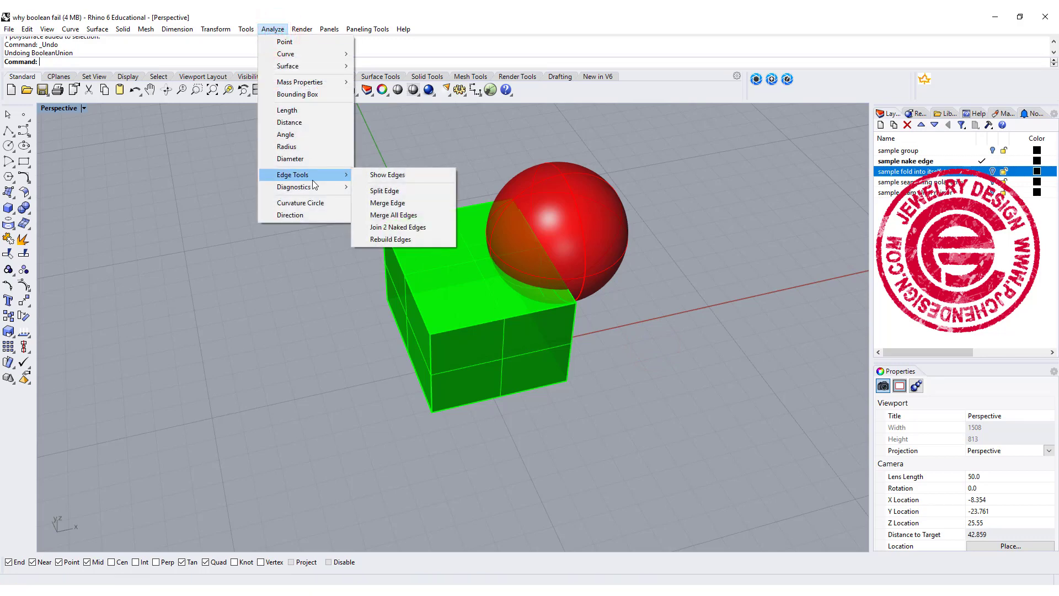
click(375, 174)
click(405, 277)
key(Return)
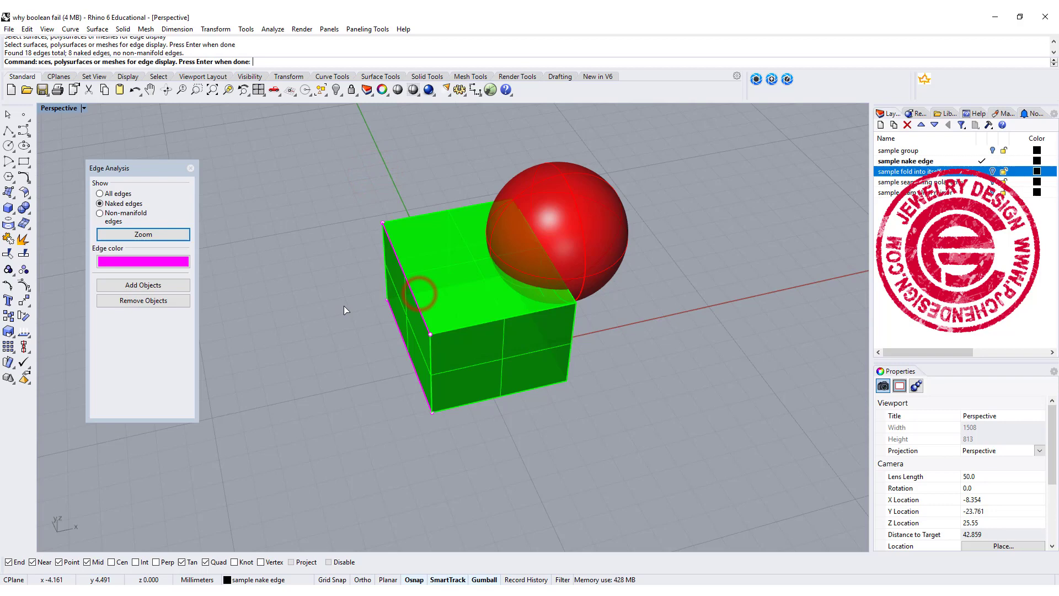
scroll(345, 319, up, 5)
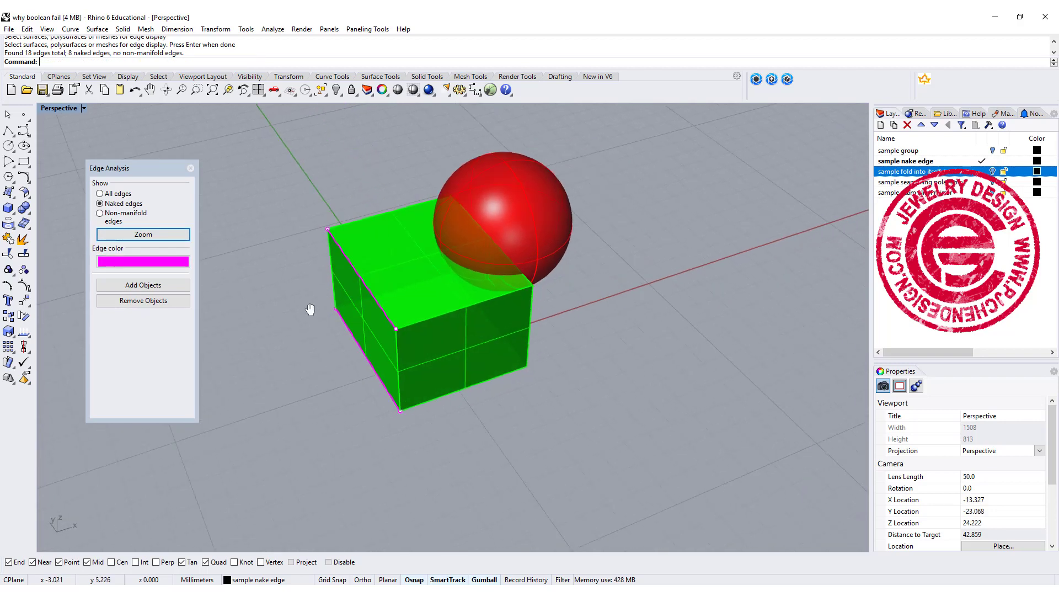
scroll(523, 288, up, 6)
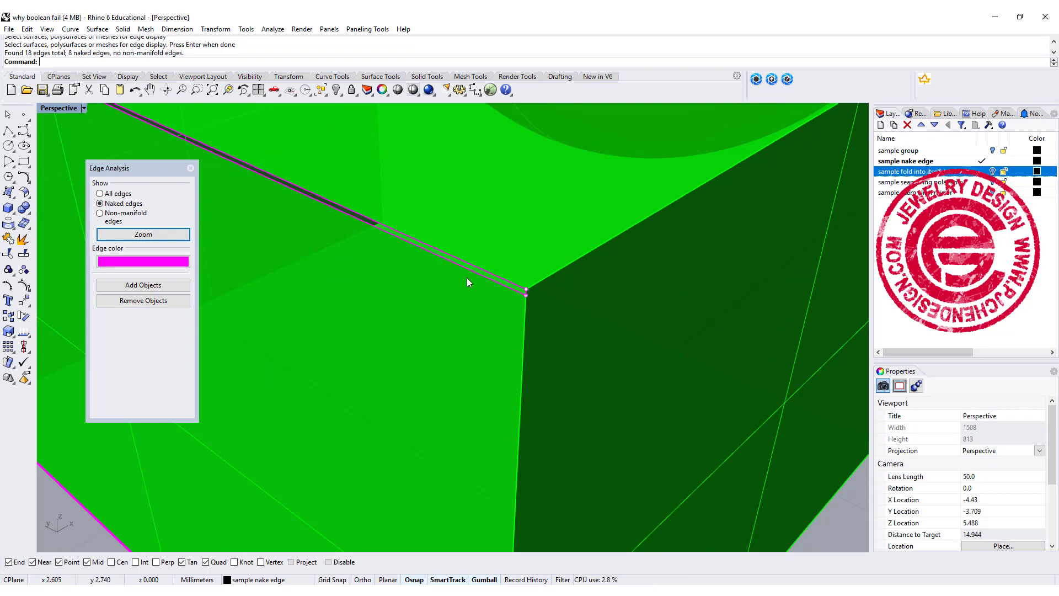
scroll(468, 278, down, 6)
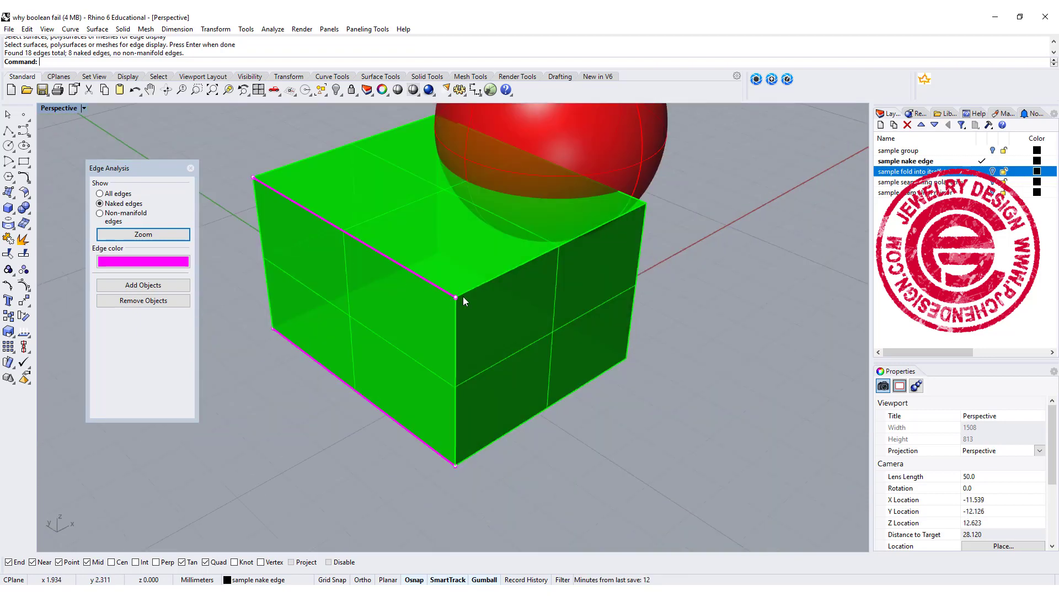
click(224, 200)
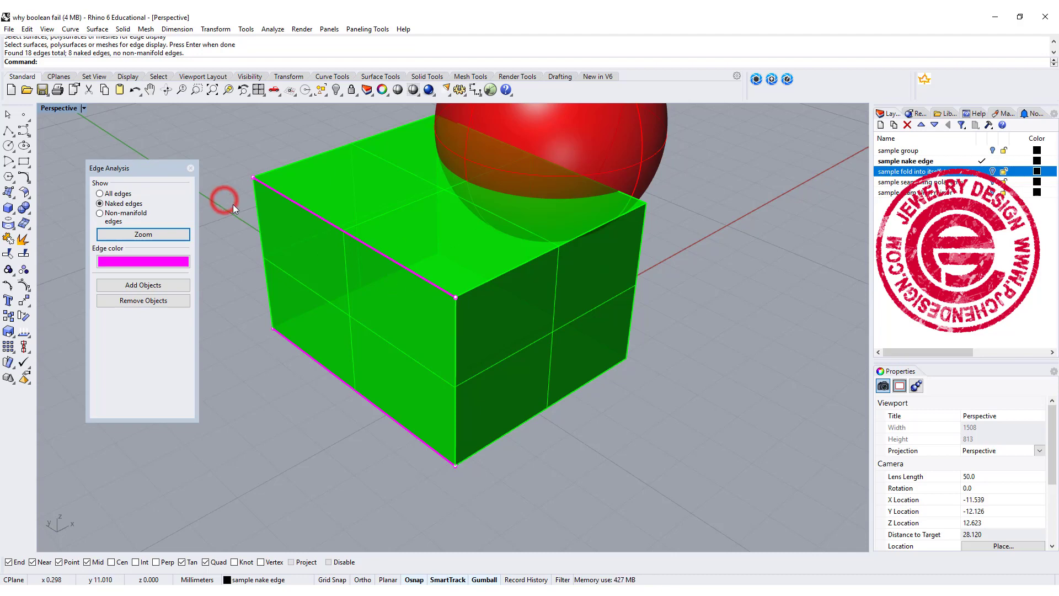
Explode the green box polysurface into separate surfaces
click(365, 293)
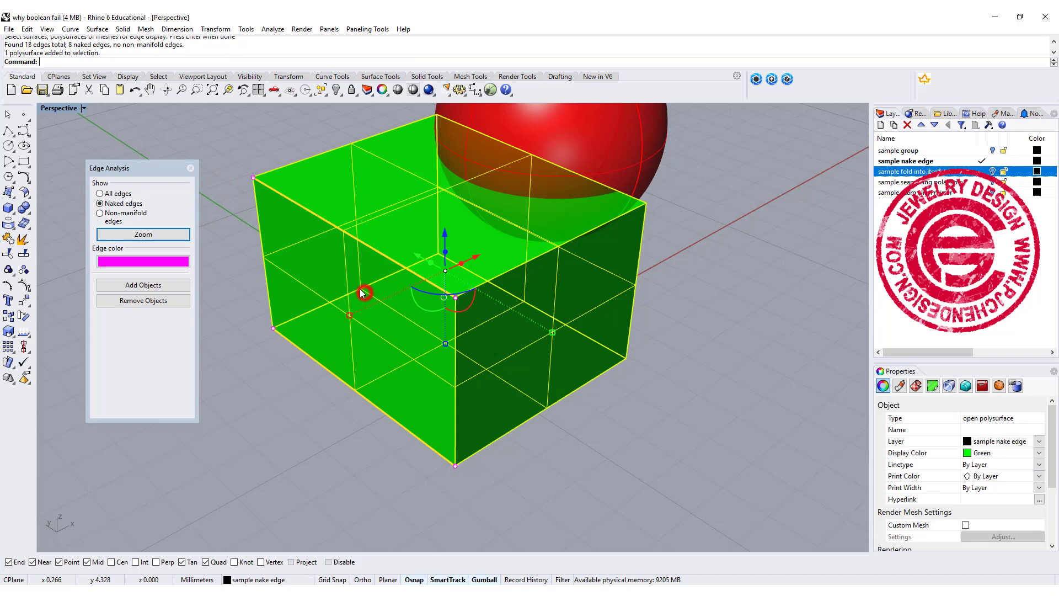
click(23, 239)
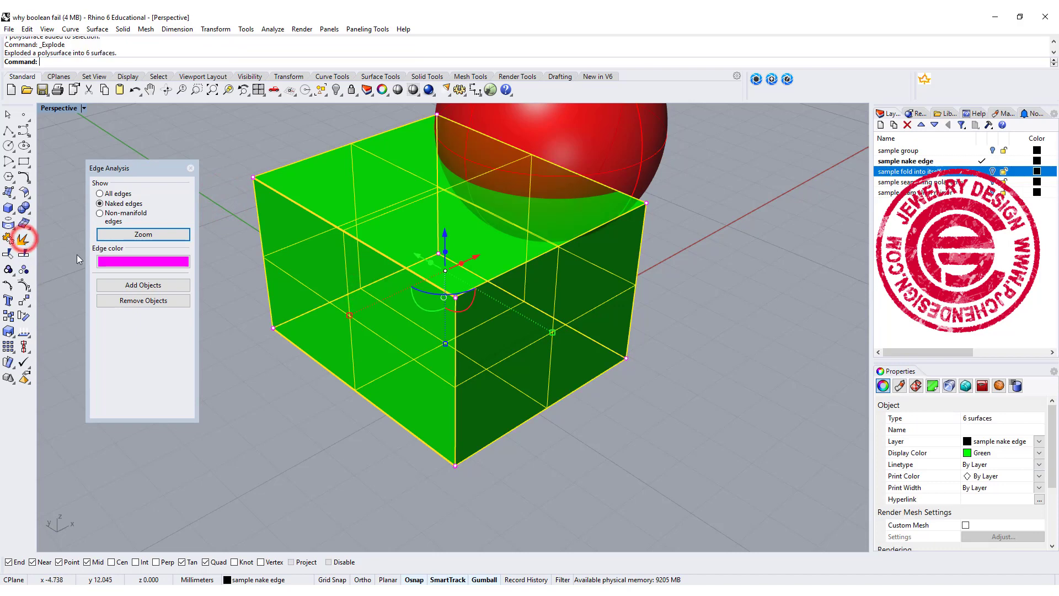
click(236, 396)
Move the box's front-left side surface from its upper front corner to snap onto the matching corner of the adjoining surfaces
click(401, 355)
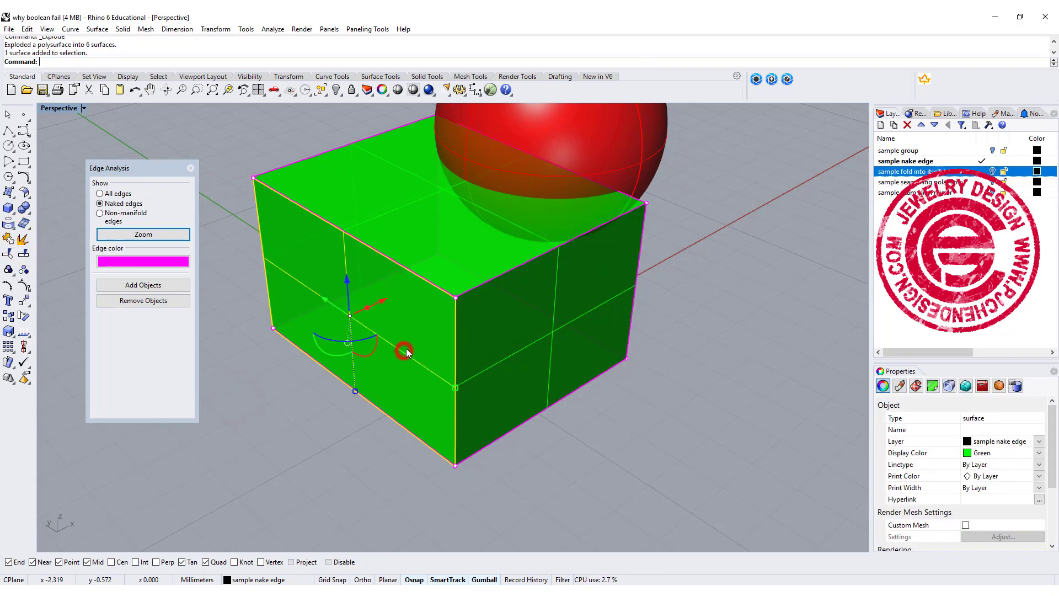
click(23, 301)
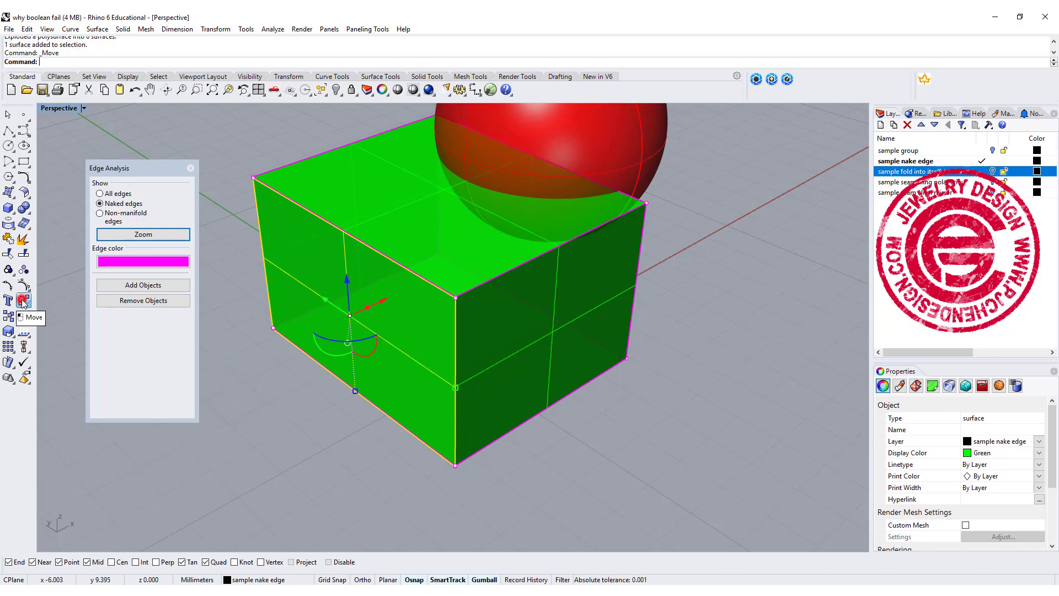
scroll(498, 300, up, 5)
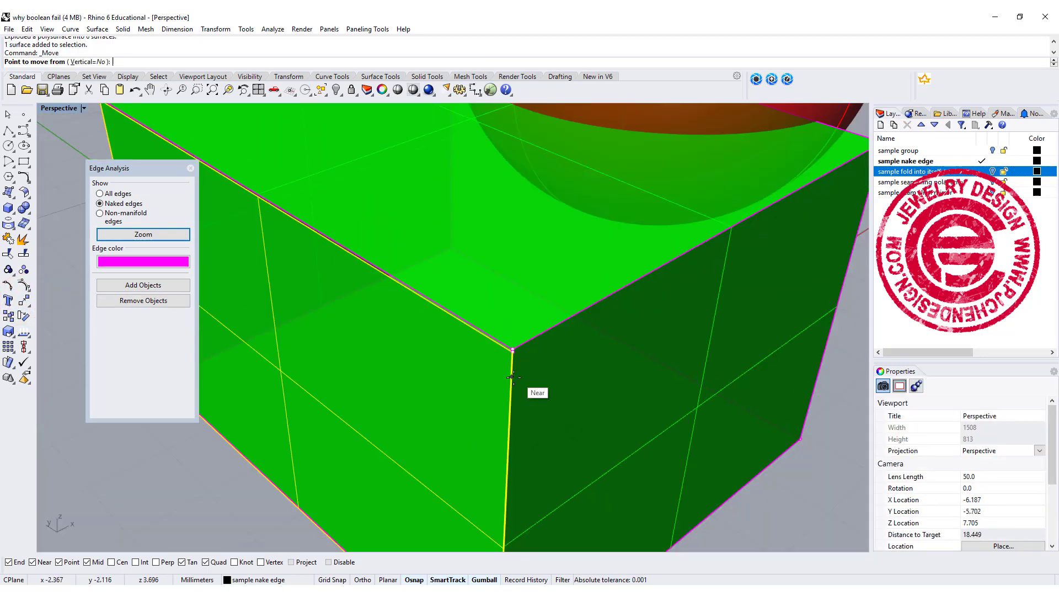
click(513, 350)
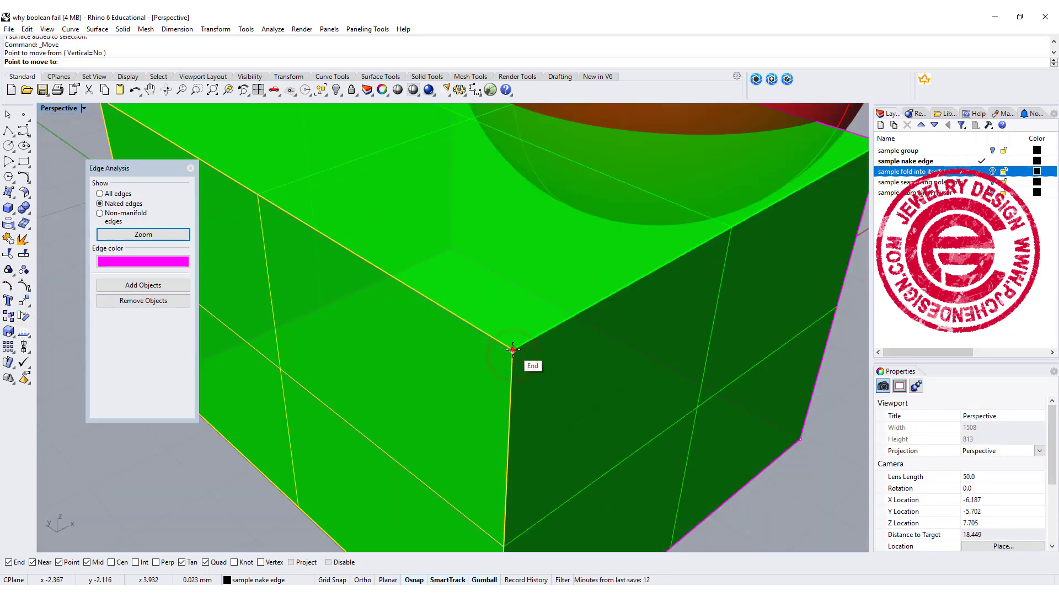
click(512, 349)
scroll(520, 365, down, 5)
click(697, 453)
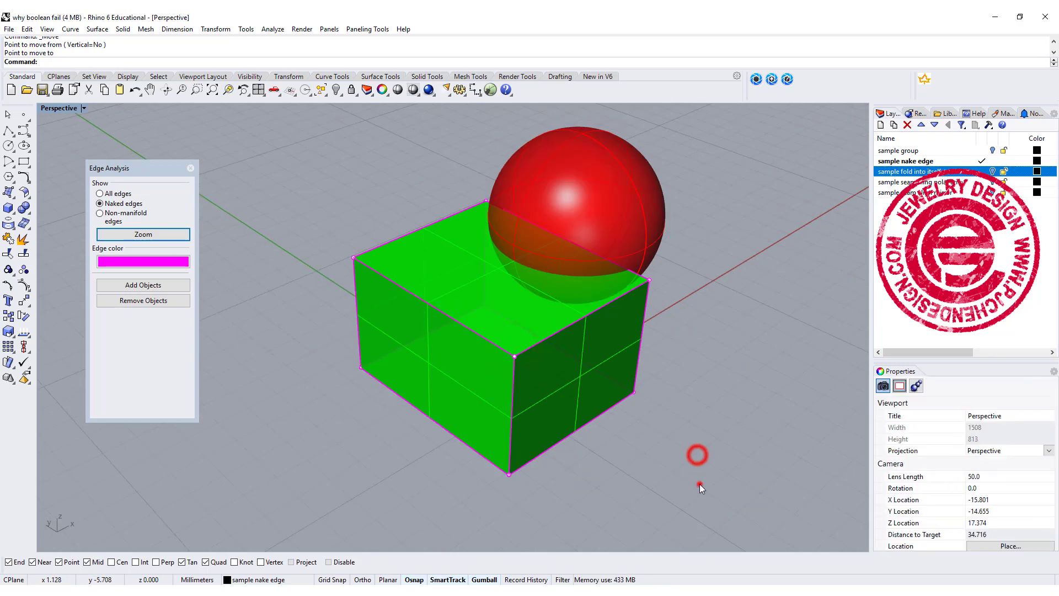
Join all the separate surfaces of the green box into one polysurface and clear the selection
drag(697, 485, 337, 234)
click(22, 254)
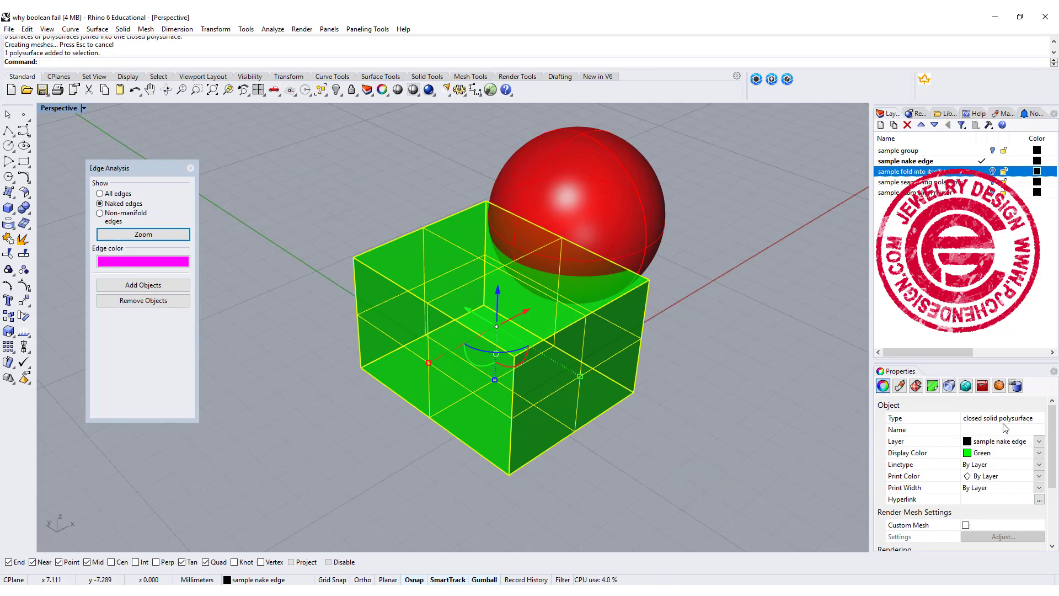
click(741, 338)
Boolean union the repaired green box with the red sphere and check the object type of the combined solid
right_drag(743, 337, 637, 328)
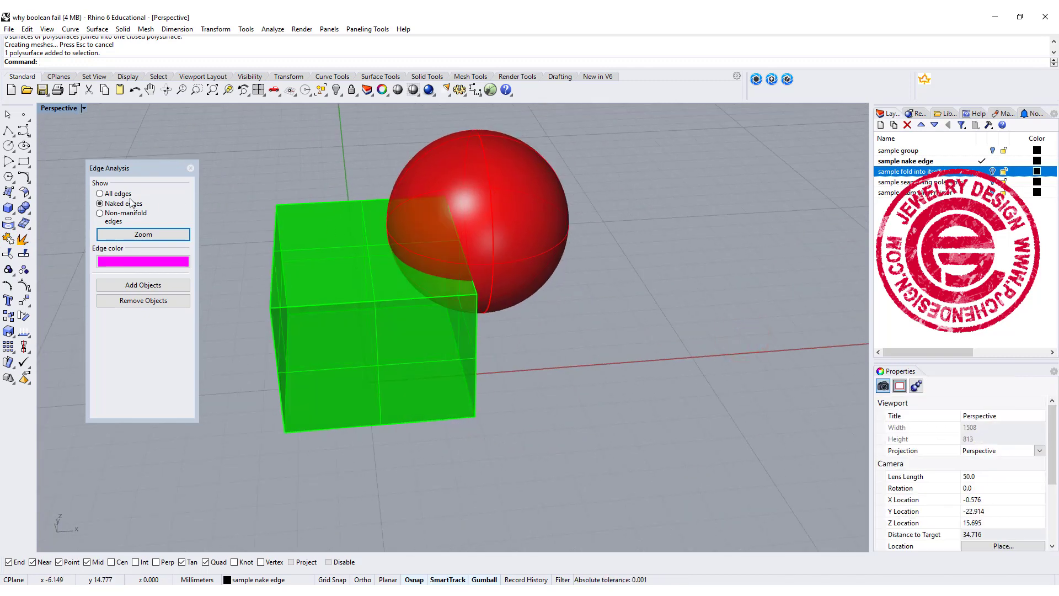
click(22, 205)
click(408, 304)
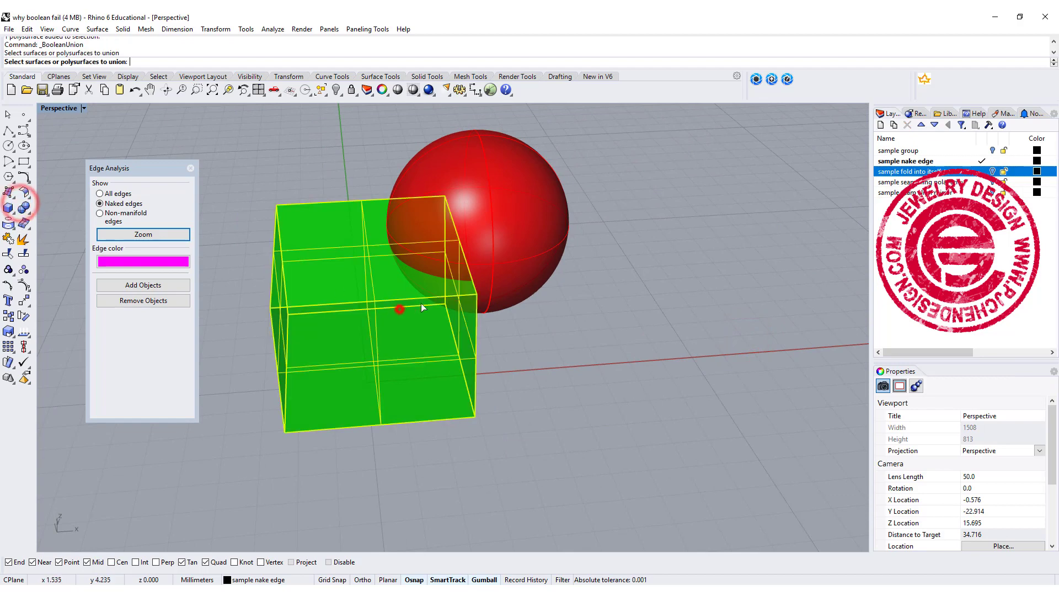
click(499, 251)
right_click(605, 338)
click(386, 314)
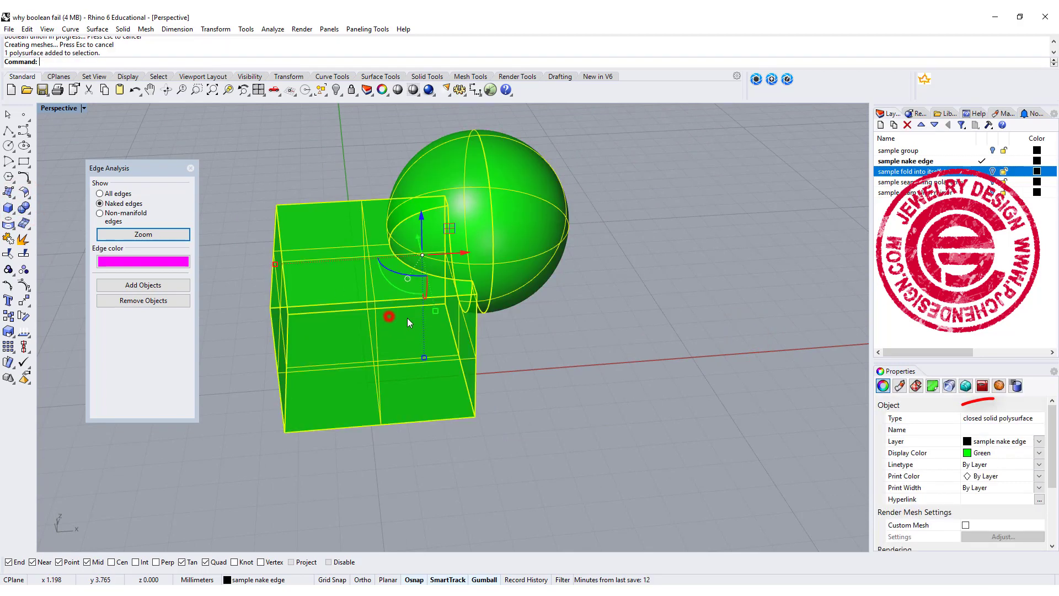
click(950, 423)
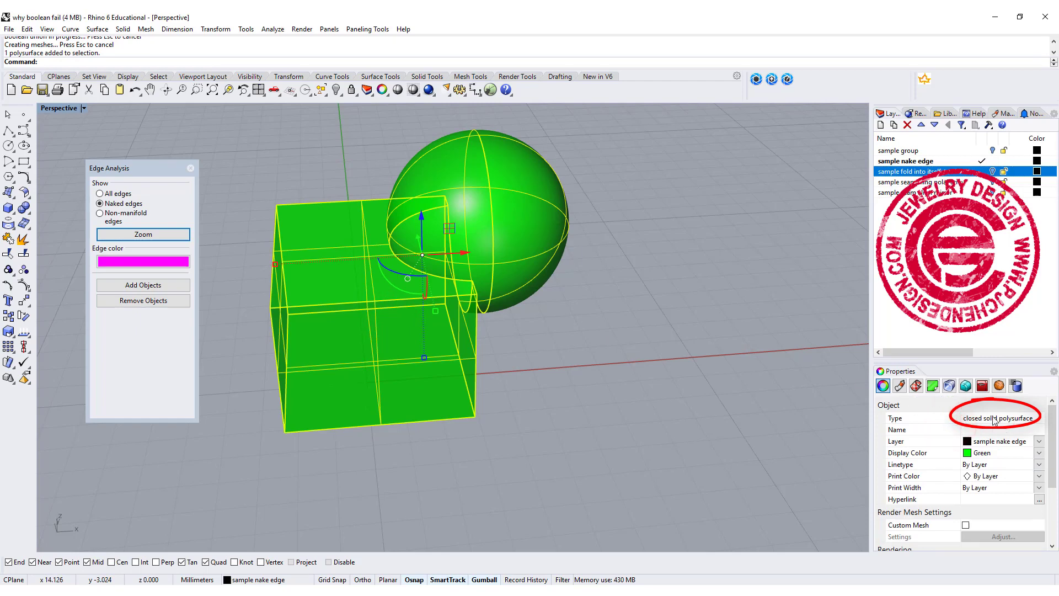